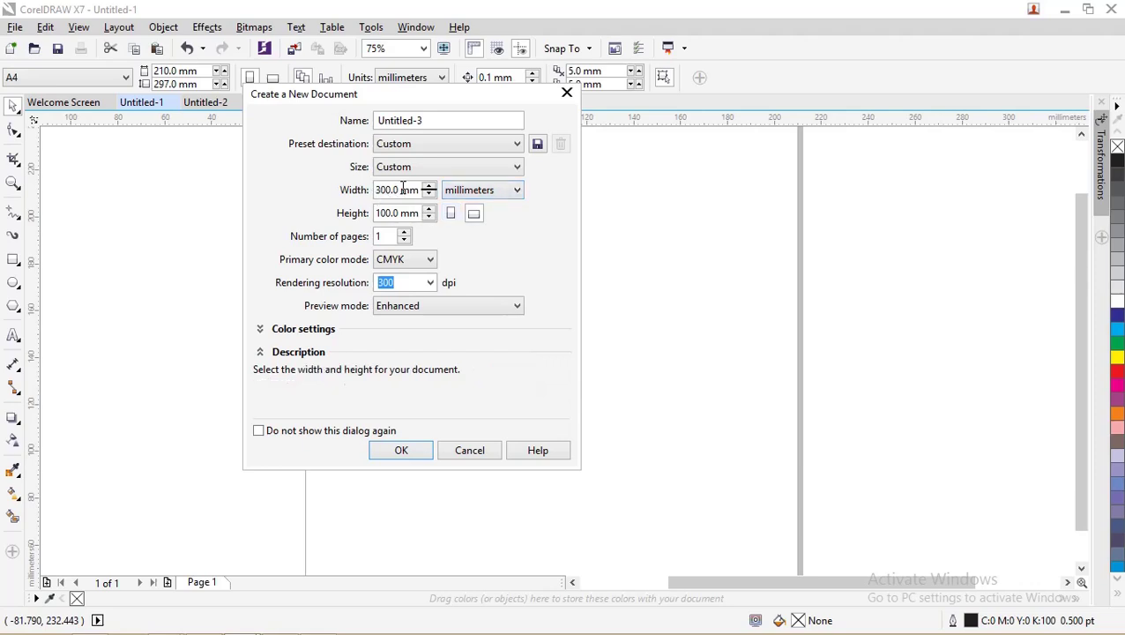
Step: Create a new document 85 mm wide and 55 mm high
{"action": "double_click", "coordinate": [386, 187]}
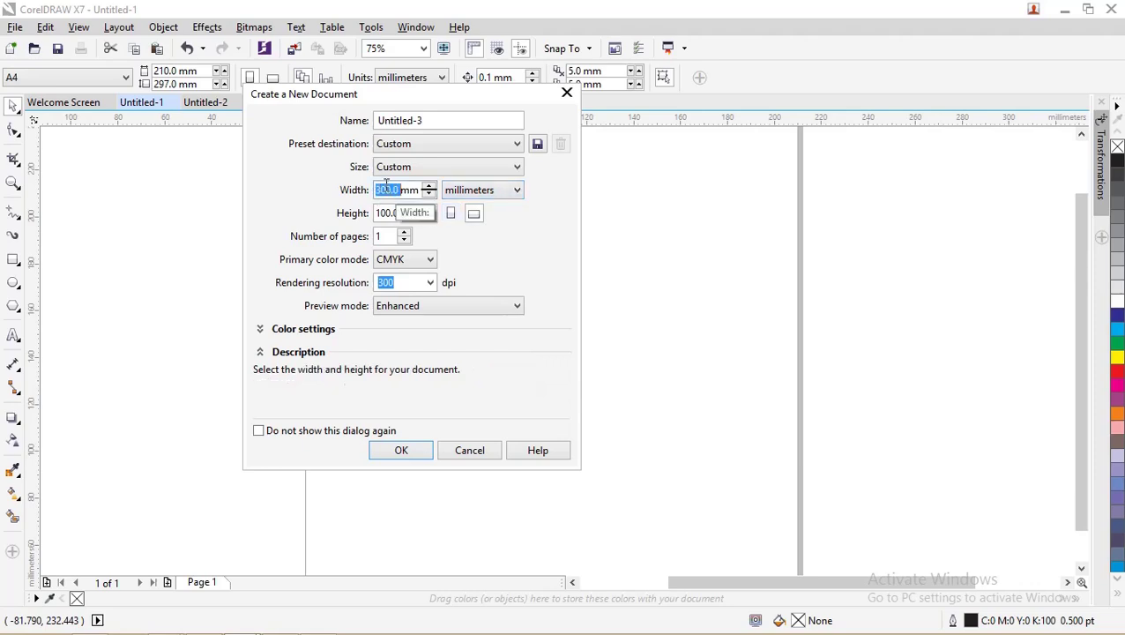
{"action": "type", "text": "5"}
{"action": "left_click_drag", "start_coordinate": [384, 184], "coordinate": [361, 181]}
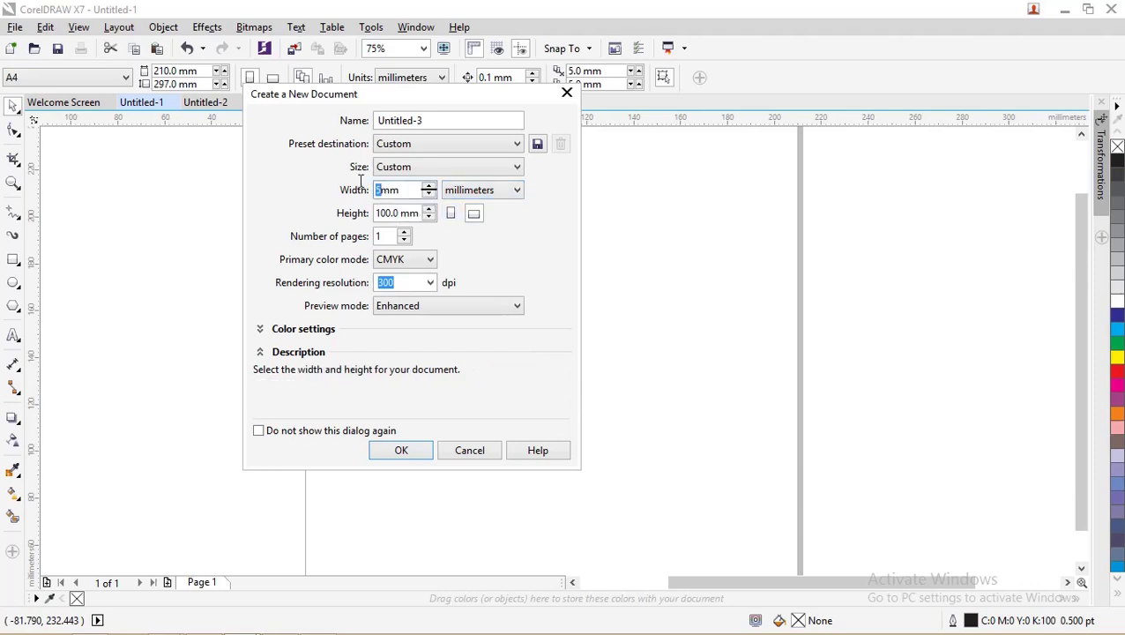
{"action": "type", "text": "85"}
{"action": "double_click", "coordinate": [384, 217]}
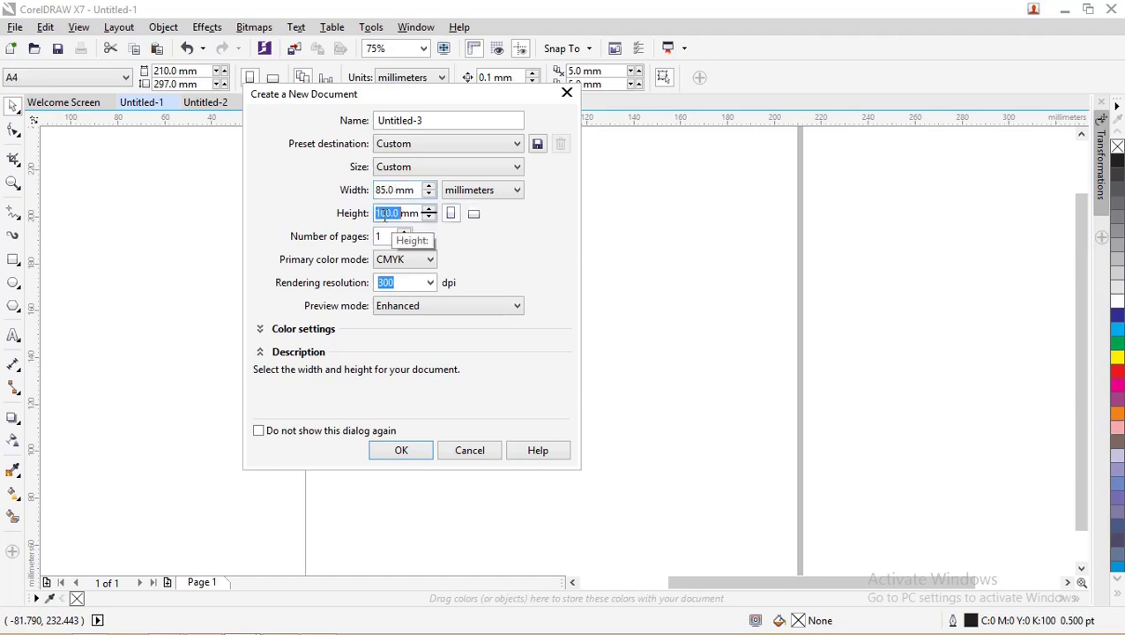
{"action": "type", "text": "55"}
{"action": "left_click", "coordinate": [391, 193]}
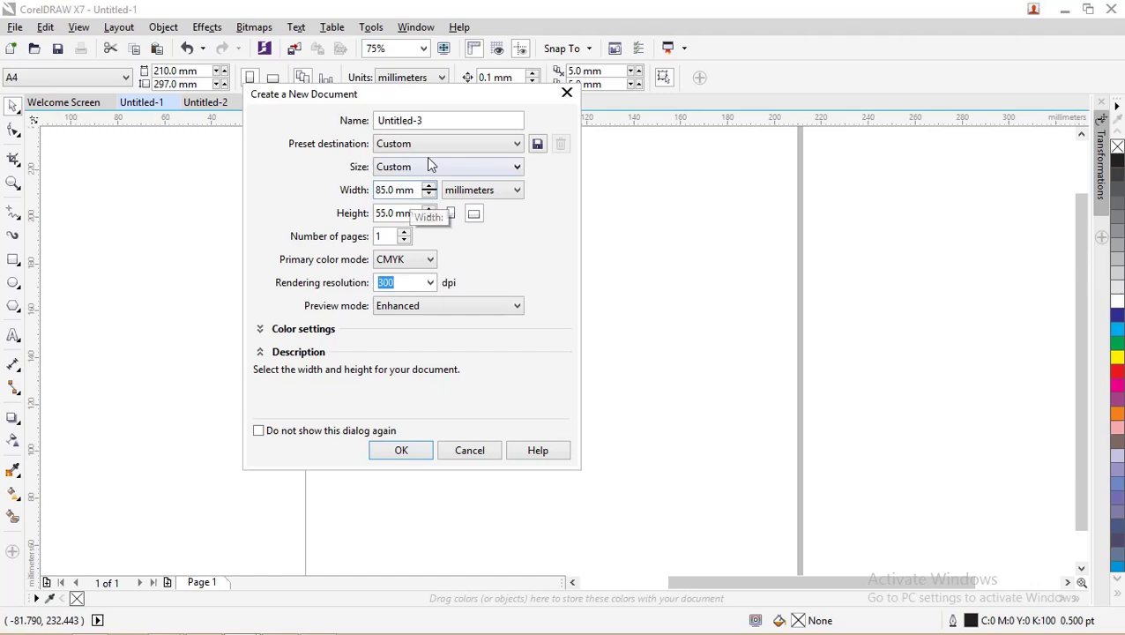
{"action": "left_click_drag", "start_coordinate": [415, 105], "coordinate": [385, 112]}
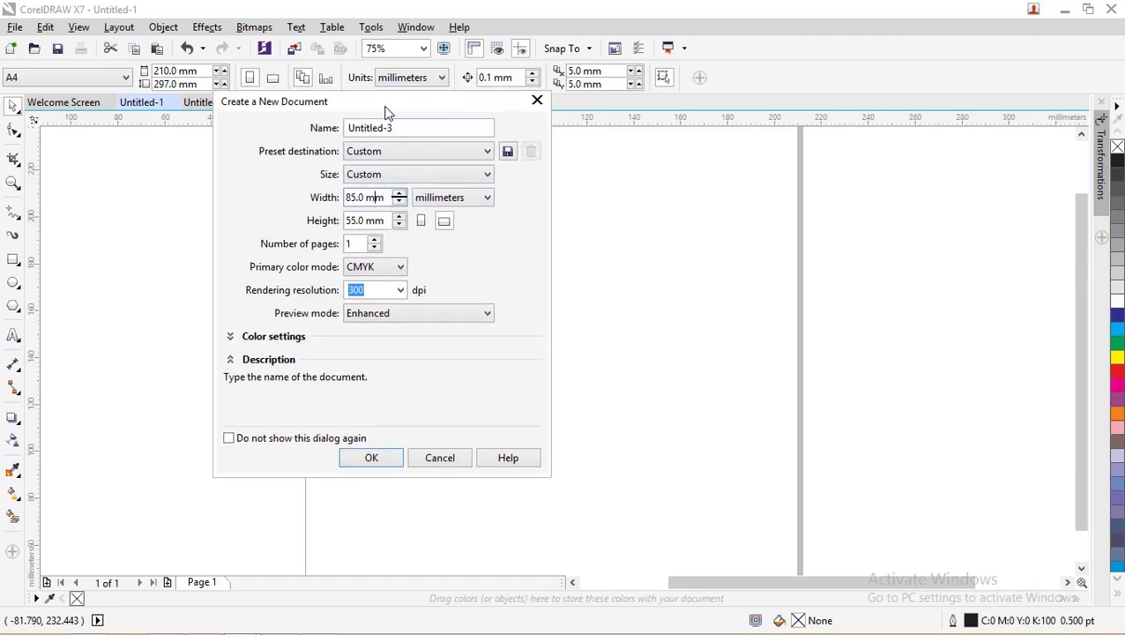
{"action": "left_click", "coordinate": [386, 198]}
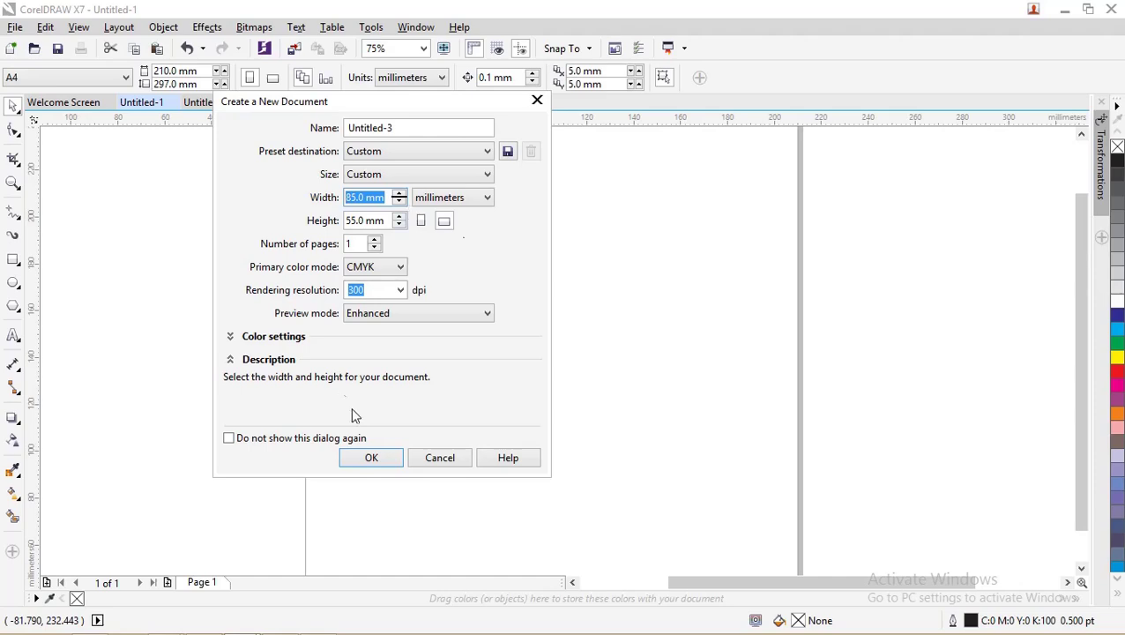
{"action": "left_click", "coordinate": [380, 461]}
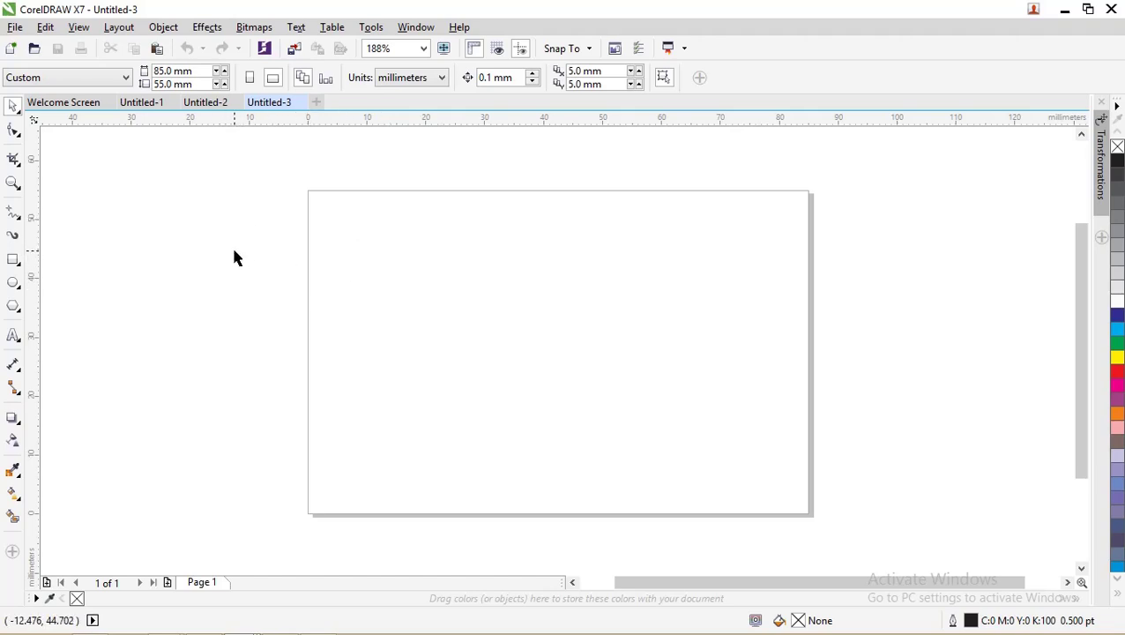
Step: Add a page-sized rectangle and make a copy of it shortened to about 14.5 mm high along the page's upper edge
{"action": "double_click", "coordinate": [13, 259]}
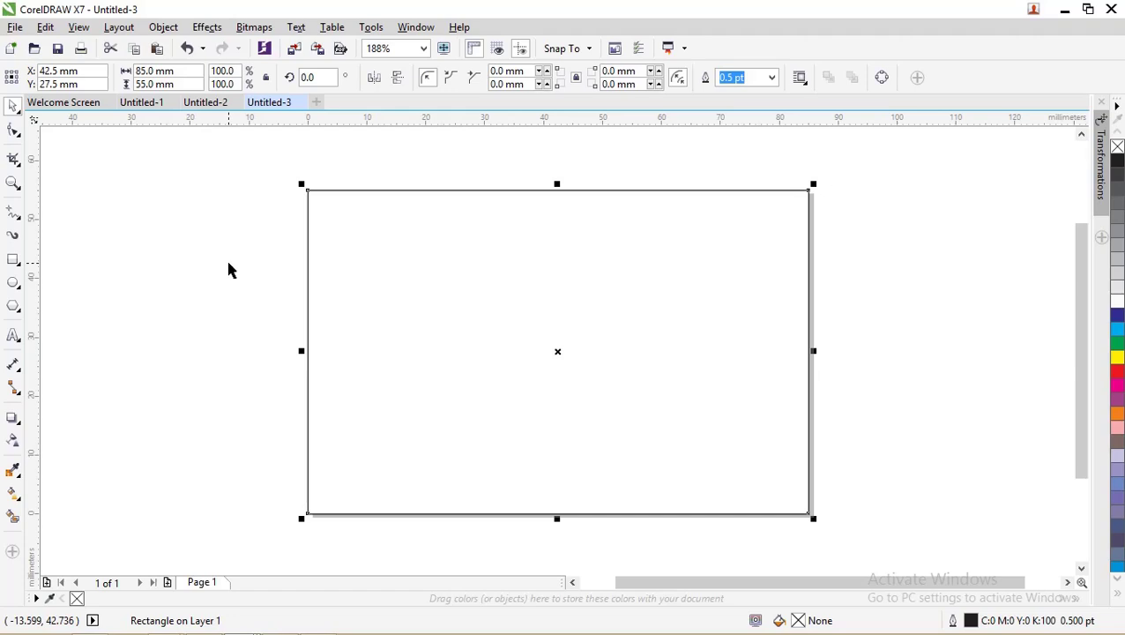
{"action": "key", "text": "F6"}
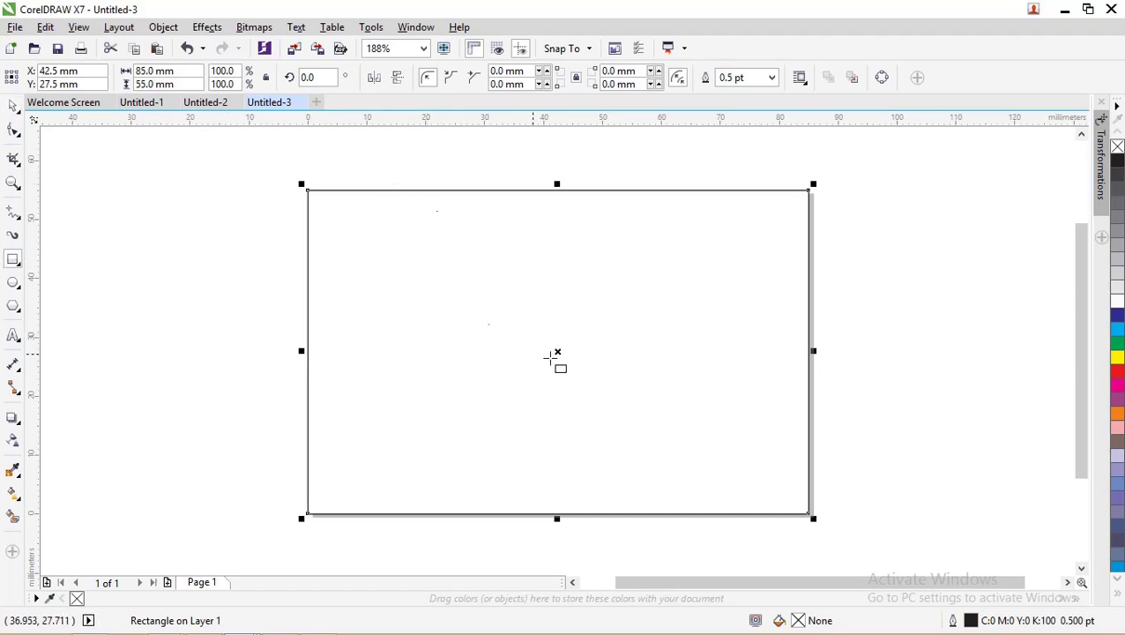
{"action": "left_click", "coordinate": [14, 107]}
{"action": "left_click", "coordinate": [103, 224]}
{"action": "left_click", "coordinate": [510, 519]}
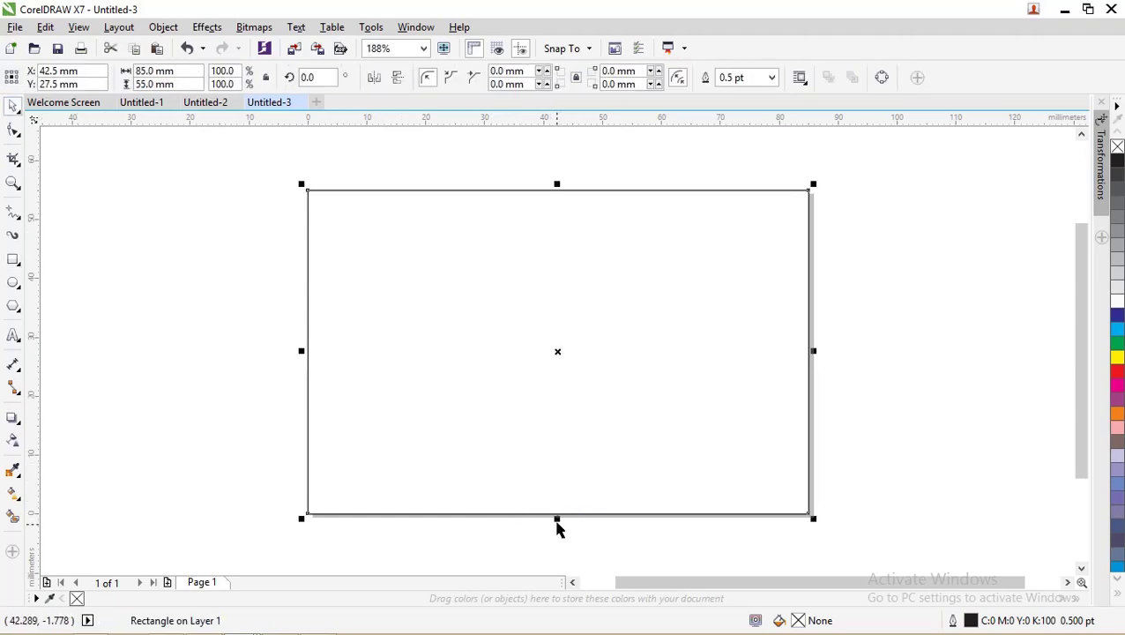
{"action": "left_click_drag", "start_coordinate": [556, 519], "coordinate": [558, 282]}
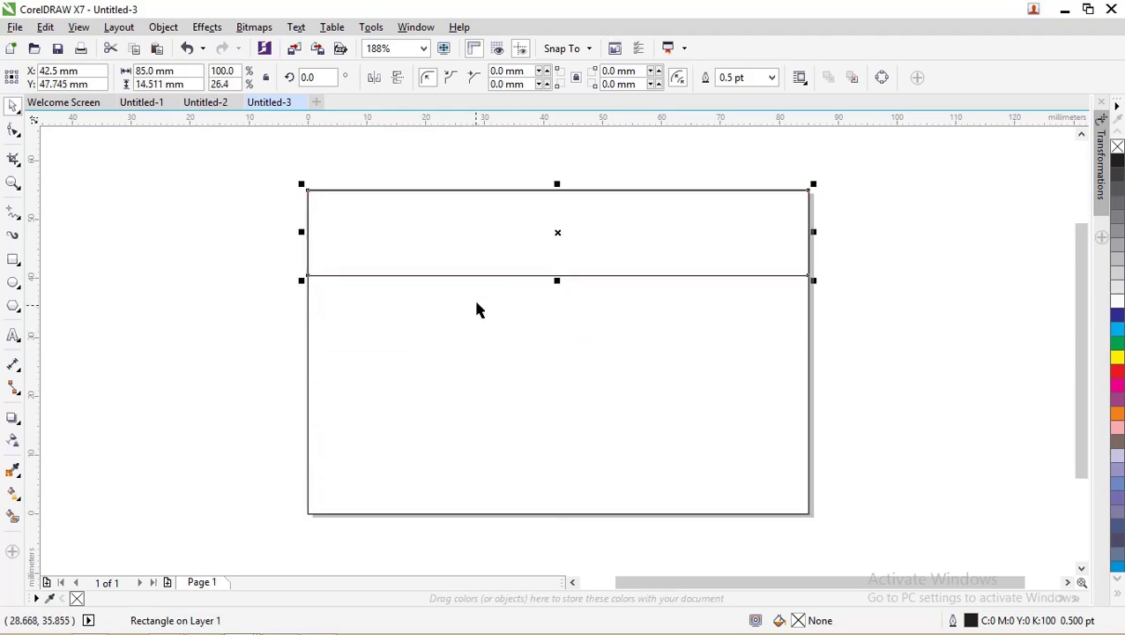
{"action": "left_click", "coordinate": [12, 129]}
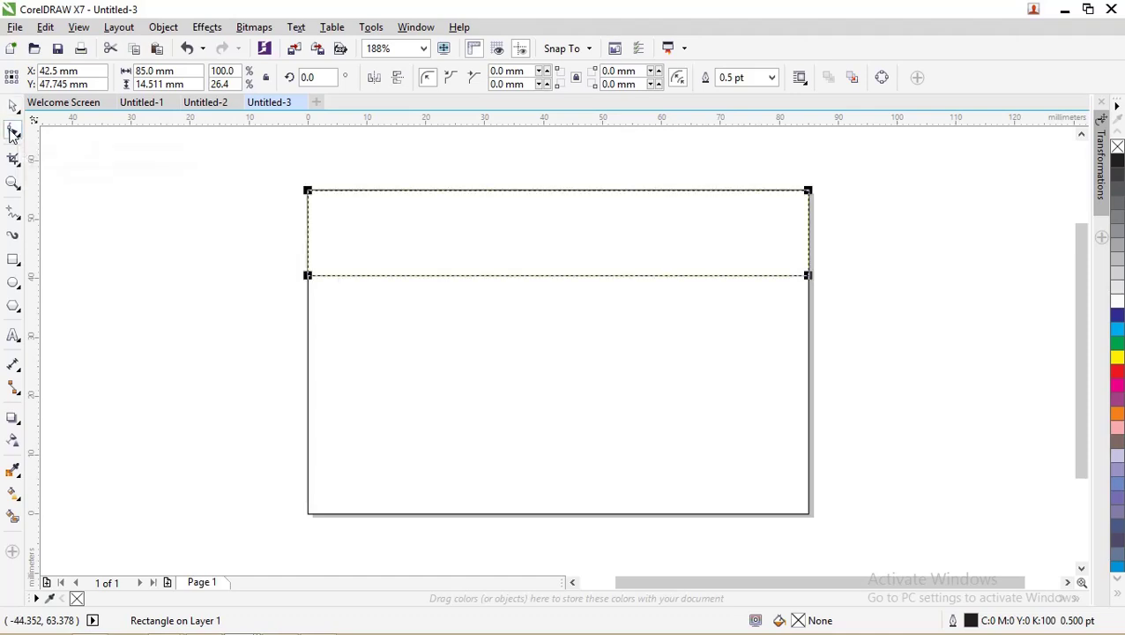
{"action": "left_click", "coordinate": [308, 275]}
{"action": "mouse_move", "coordinate": [809, 279]}
{"action": "left_mouse_down"}
{"action": "mouse_move", "coordinate": [799, 255]}
{"action": "mouse_move", "coordinate": [778, 253]}
{"action": "mouse_move", "coordinate": [824, 281]}
{"action": "left_mouse_up"}
{"action": "key", "text": "ctrl+z"}
{"action": "key", "text": "space"}
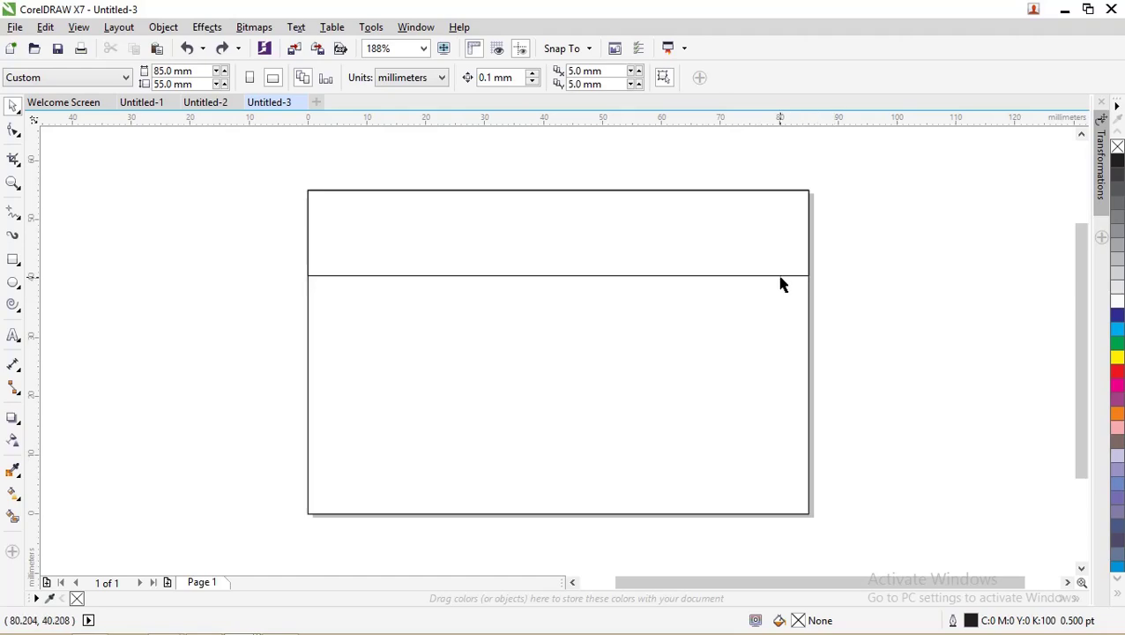
Step: Round only the lower-left corner of the short upper rectangle to a radius of about 7.3 mm with the Shape tool
{"action": "left_click", "coordinate": [781, 278]}
{"action": "left_click", "coordinate": [14, 129]}
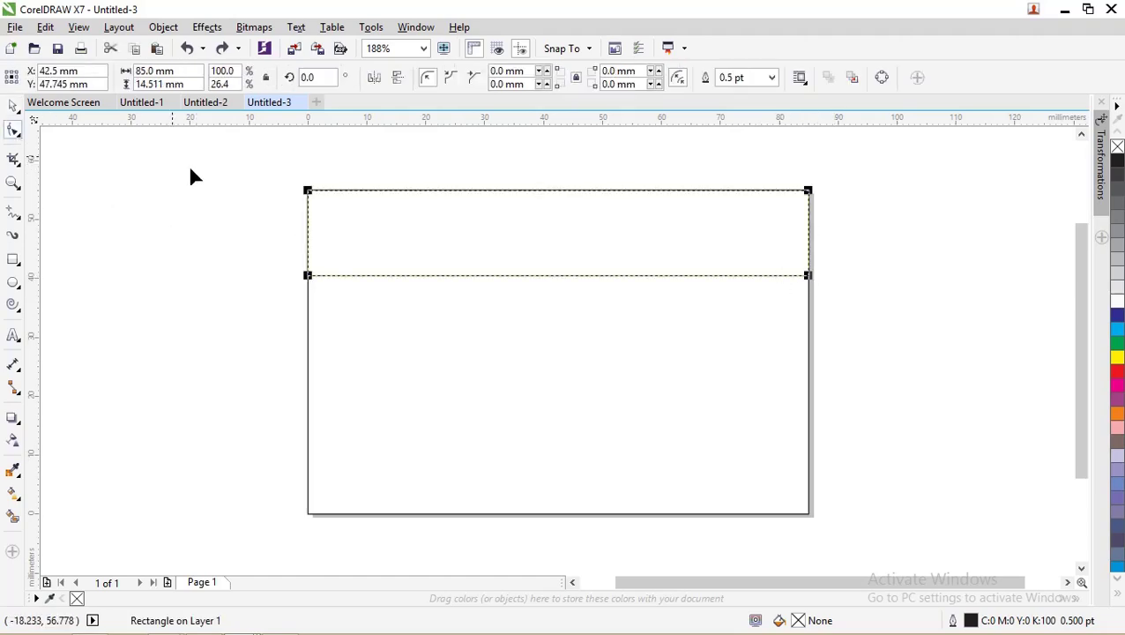
{"action": "left_click", "coordinate": [308, 275]}
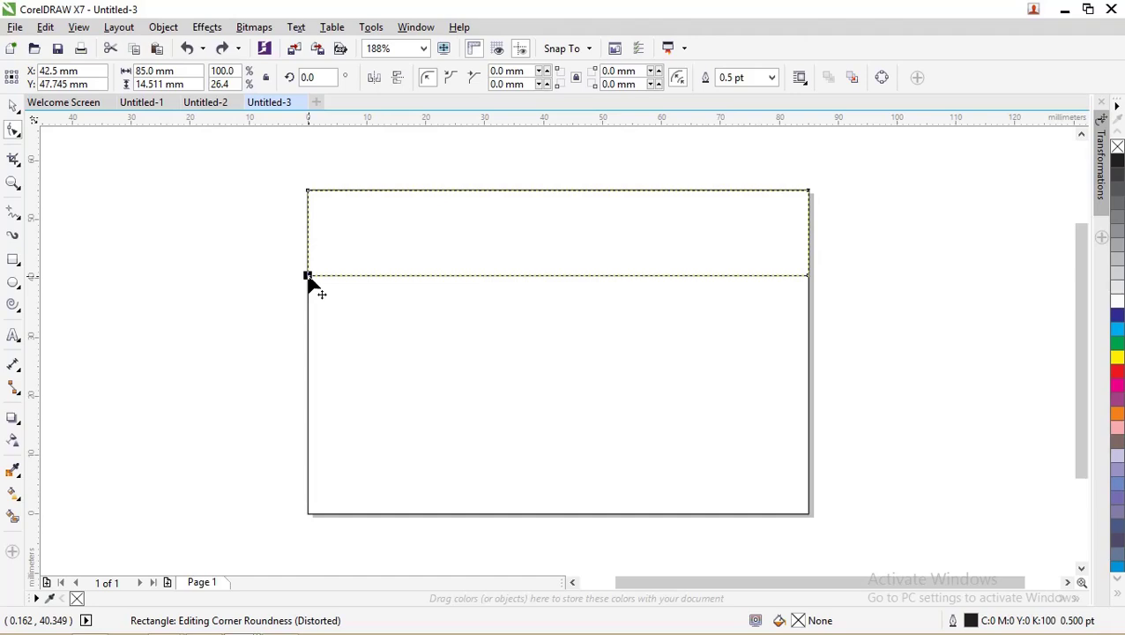
{"action": "left_click_drag", "start_coordinate": [324, 266], "coordinate": [370, 203]}
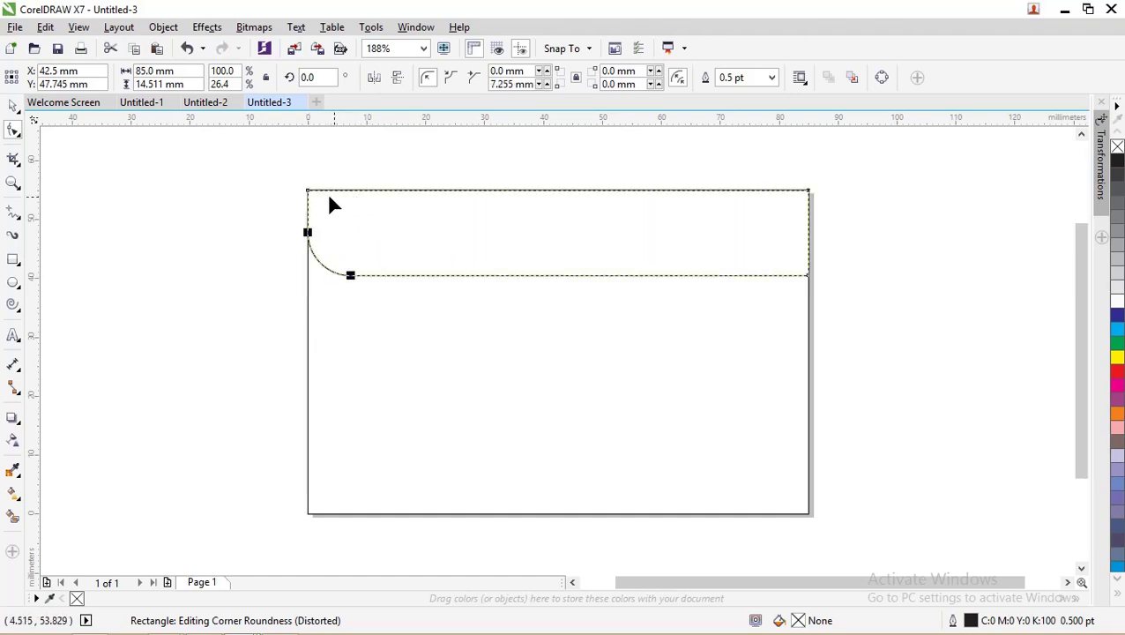
{"action": "left_click", "coordinate": [546, 84]}
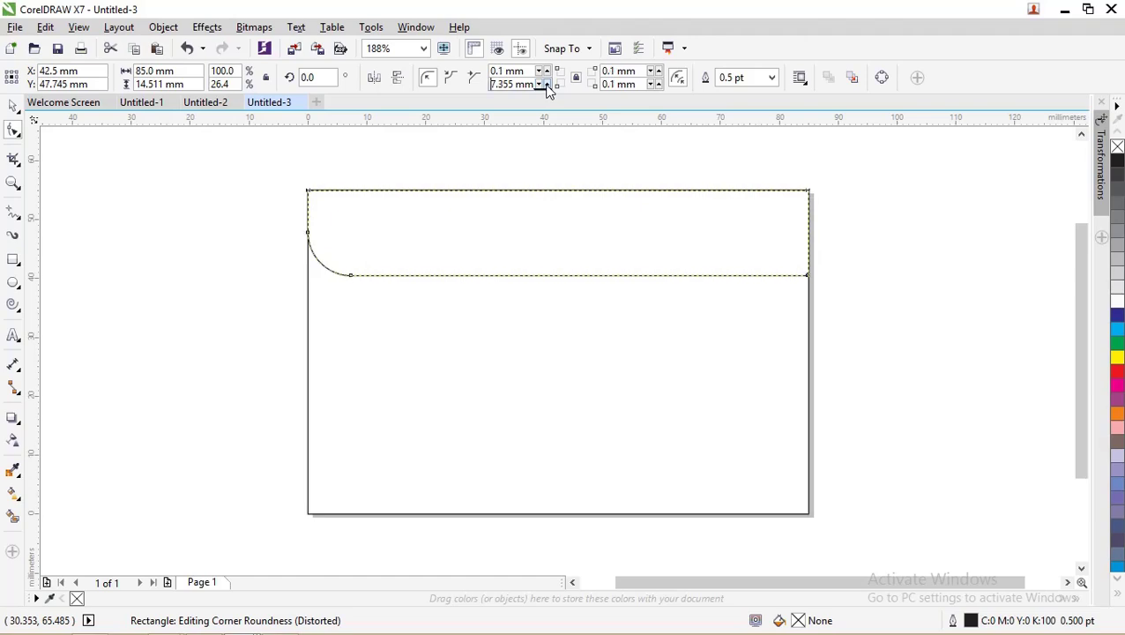
{"action": "left_click", "coordinate": [546, 83]}
{"action": "left_click", "coordinate": [546, 83]}
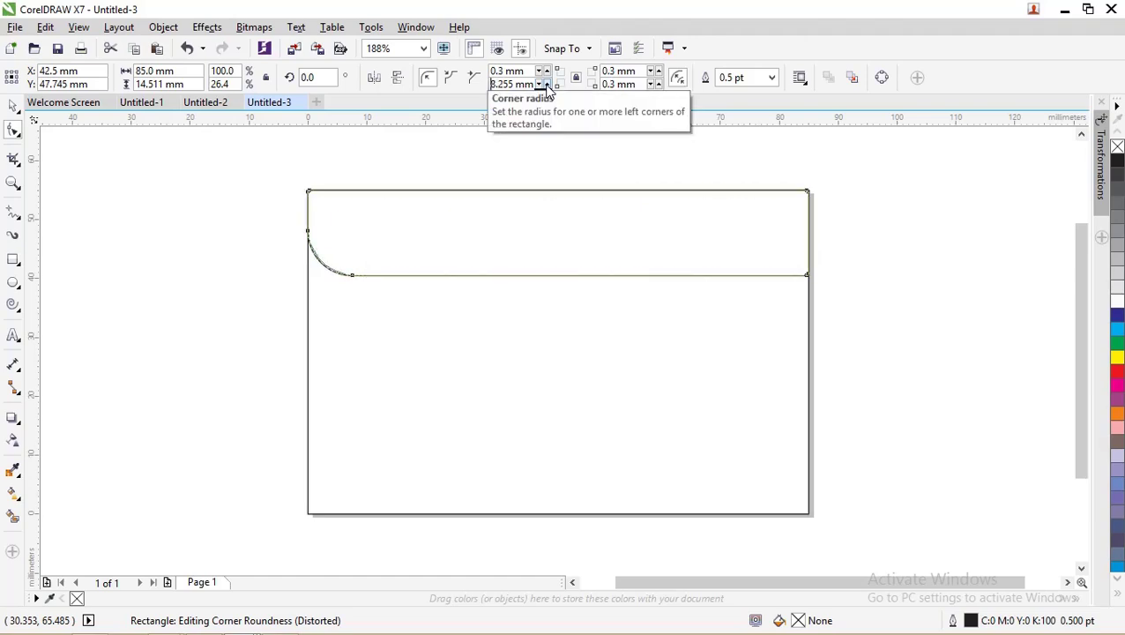
{"action": "left_click", "coordinate": [546, 84]}
{"action": "left_click", "coordinate": [546, 83]}
{"action": "left_click", "coordinate": [546, 83]}
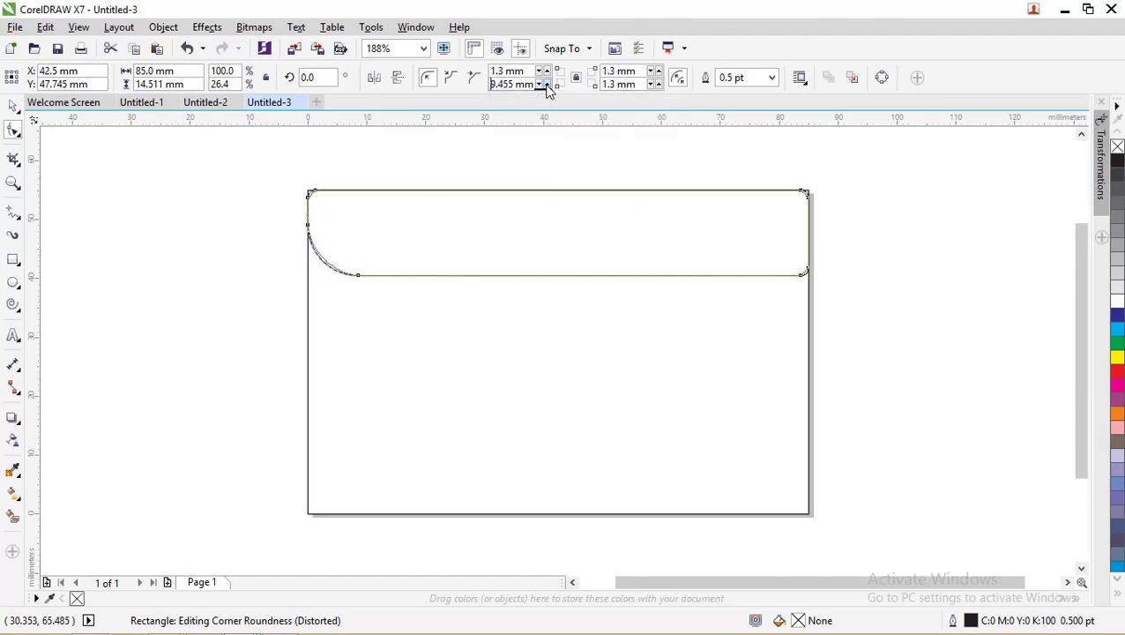
{"action": "left_click", "coordinate": [545, 84]}
{"action": "left_click", "coordinate": [545, 83]}
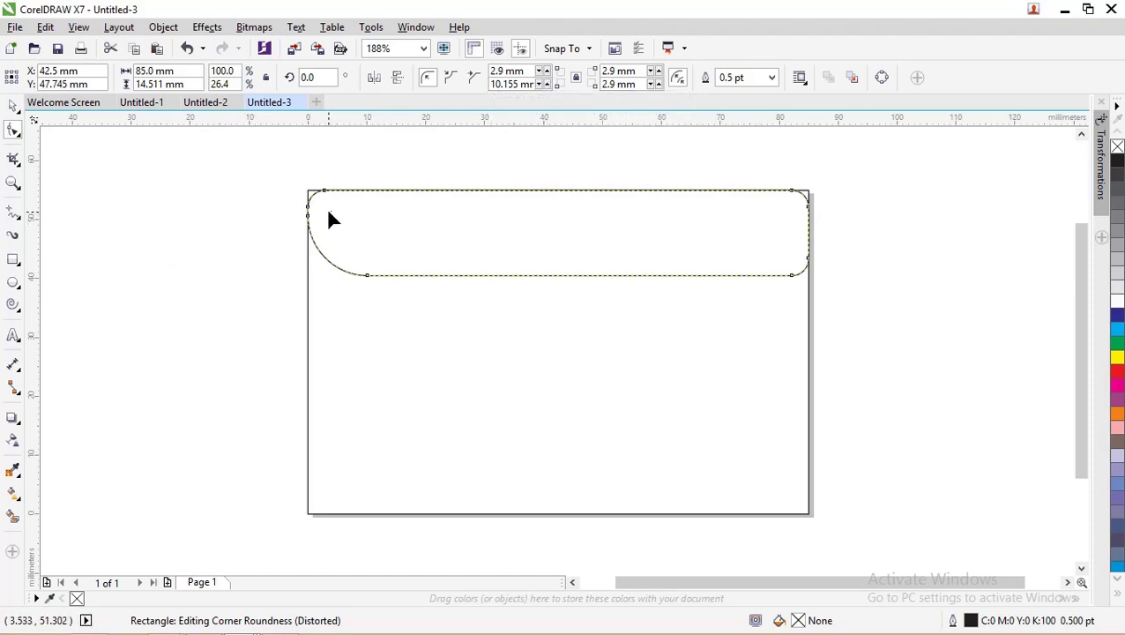
{"action": "key", "text": "ctrl+z"}
{"action": "key", "text": "ctrl+z"}
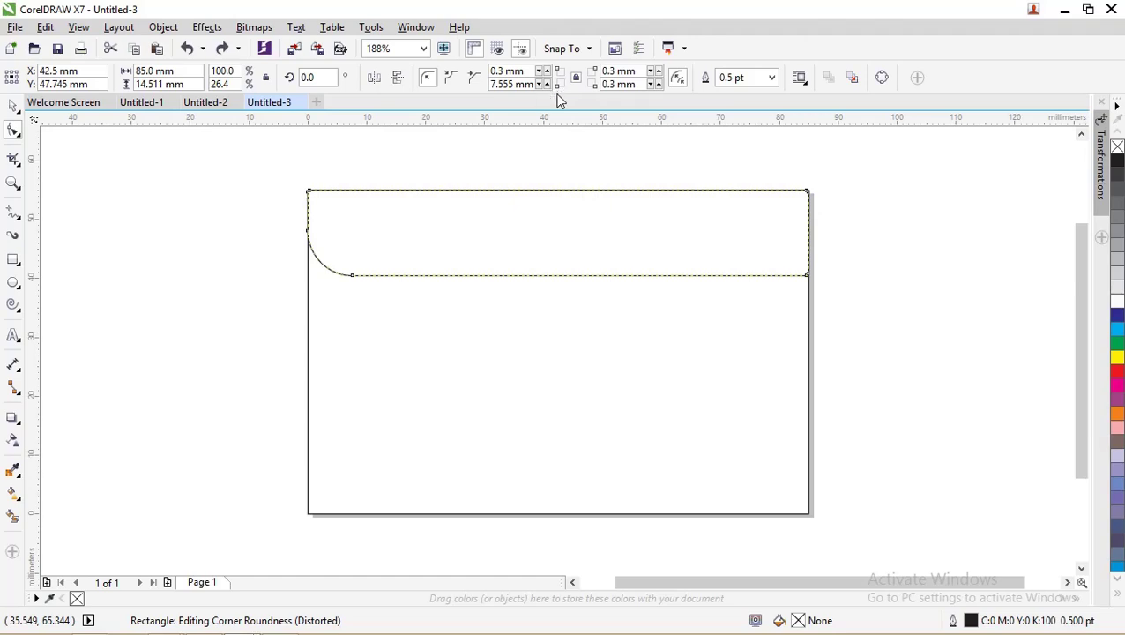
{"action": "key", "text": "ctrl+z"}
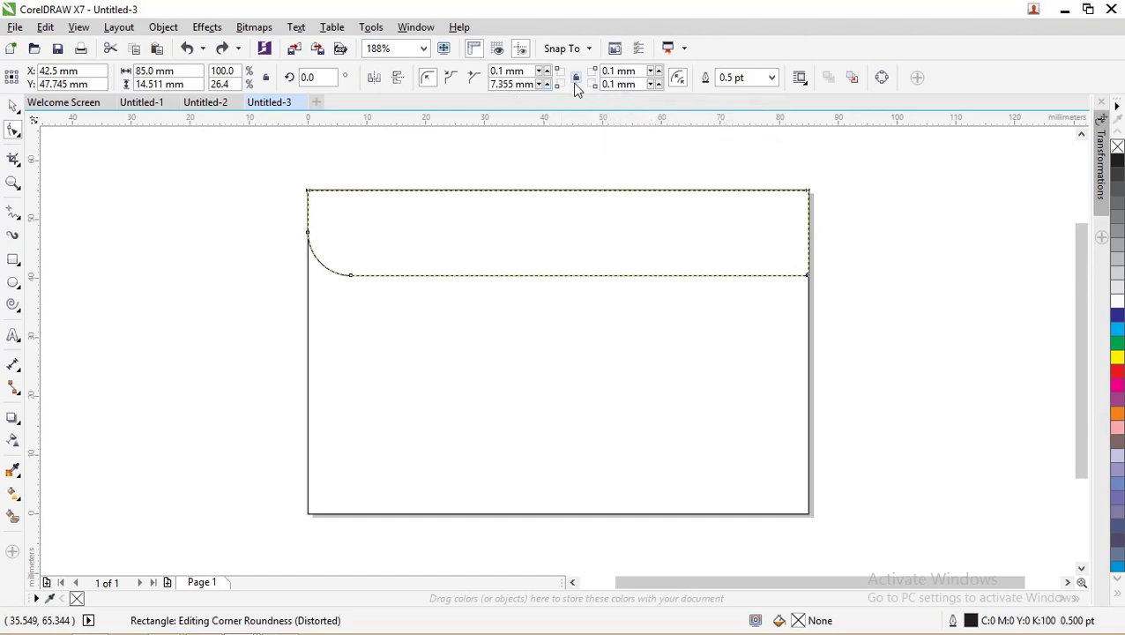
{"action": "key", "text": "ctrl+z"}
Step: Increase the radius of the short rectangle's lower-left corner alone to 13.255 mm
{"action": "left_click", "coordinate": [546, 83]}
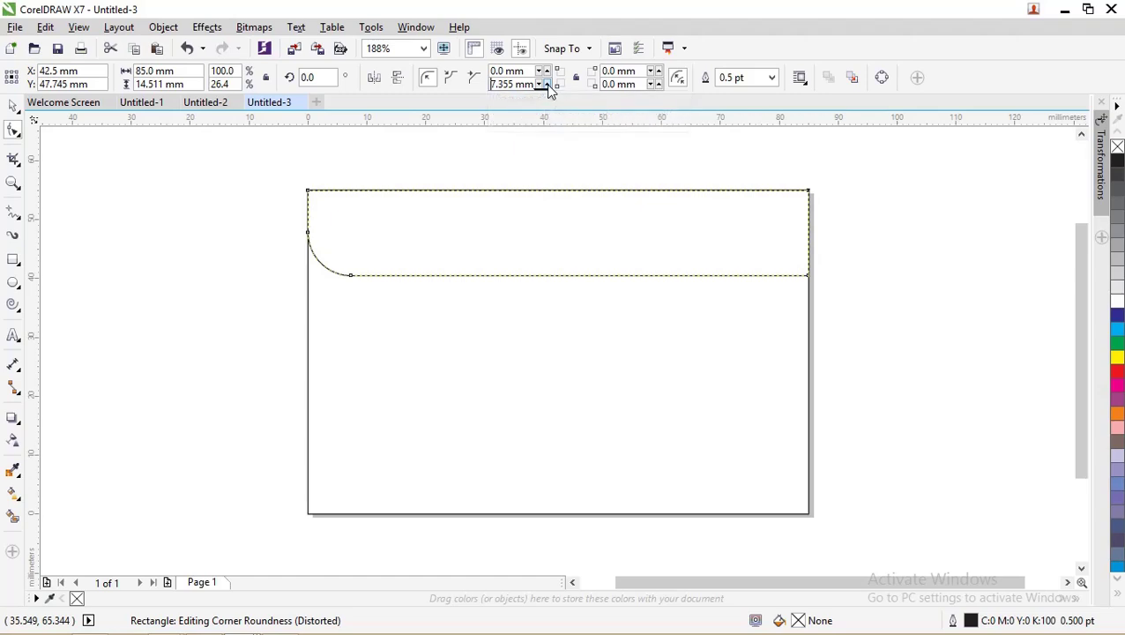
{"action": "left_click", "coordinate": [546, 84]}
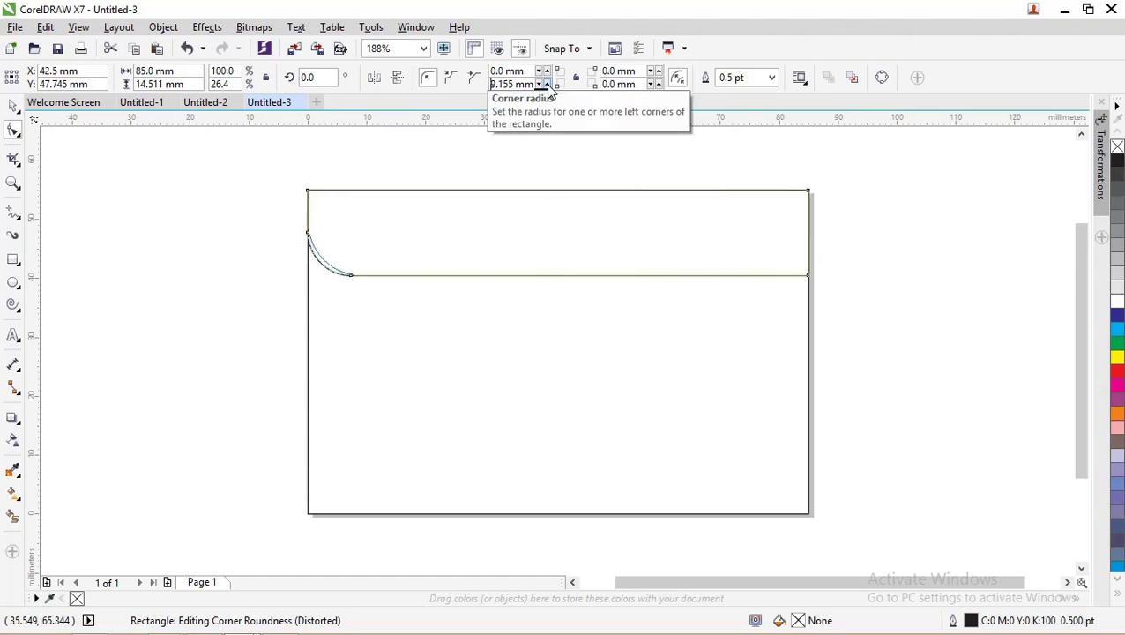
{"action": "left_click", "coordinate": [547, 83]}
{"action": "left_click", "coordinate": [546, 84]}
{"action": "left_click", "coordinate": [546, 84]}
{"action": "left_click", "coordinate": [547, 84]}
{"action": "left_click", "coordinate": [547, 83]}
{"action": "left_click", "coordinate": [546, 84]}
{"action": "left_click", "coordinate": [546, 84]}
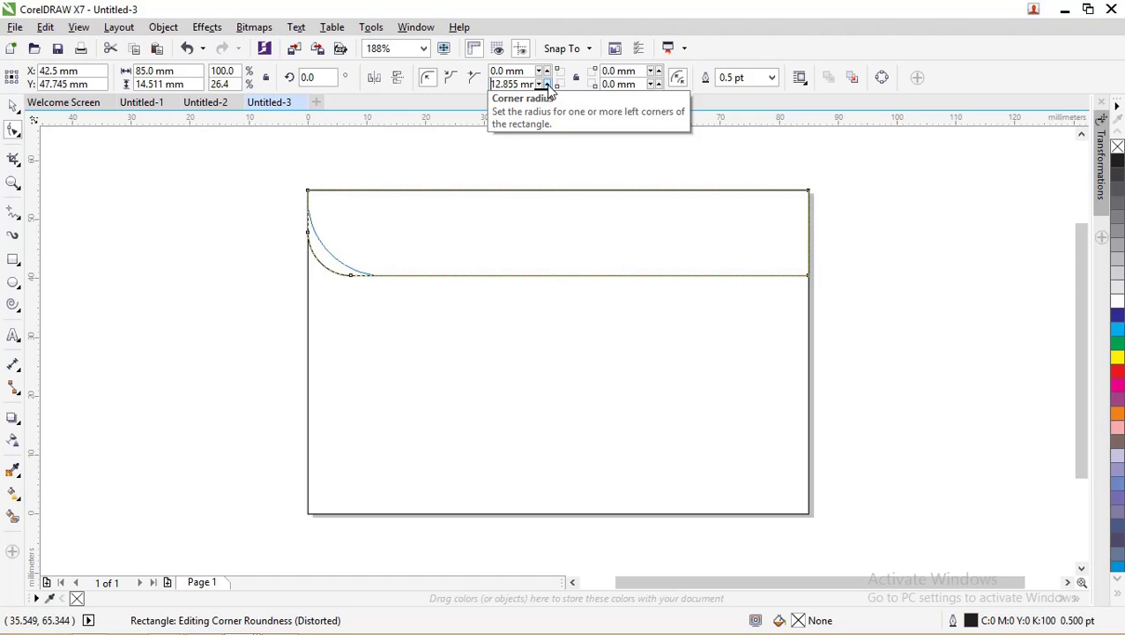
{"action": "left_click", "coordinate": [546, 84]}
{"action": "left_click", "coordinate": [546, 84]}
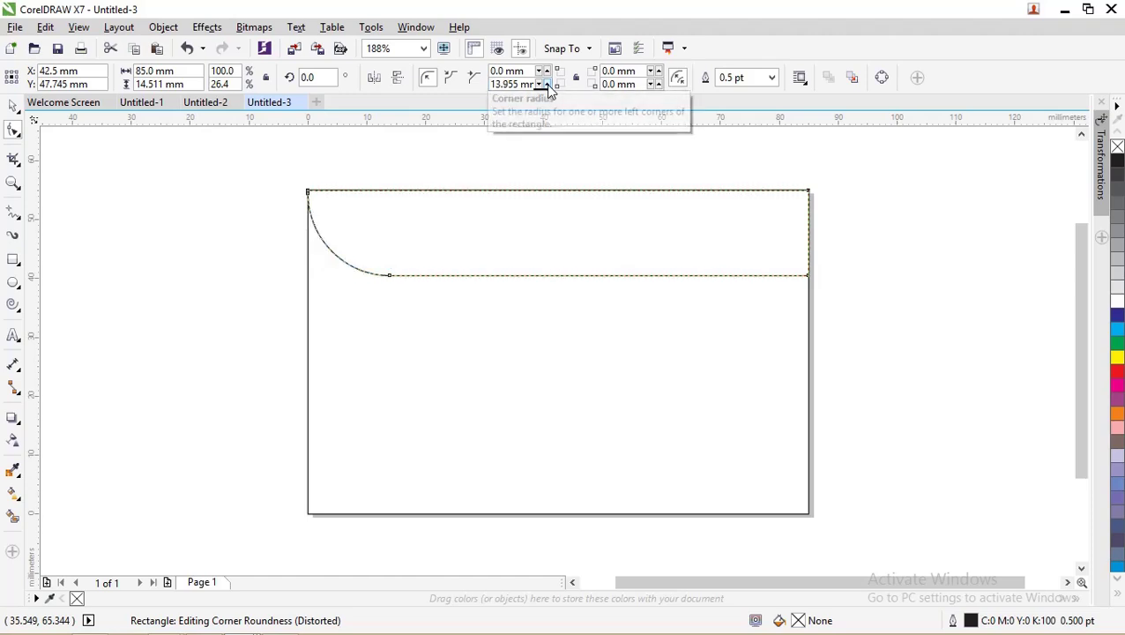
{"action": "left_click", "coordinate": [538, 85]}
{"action": "left_click", "coordinate": [538, 85]}
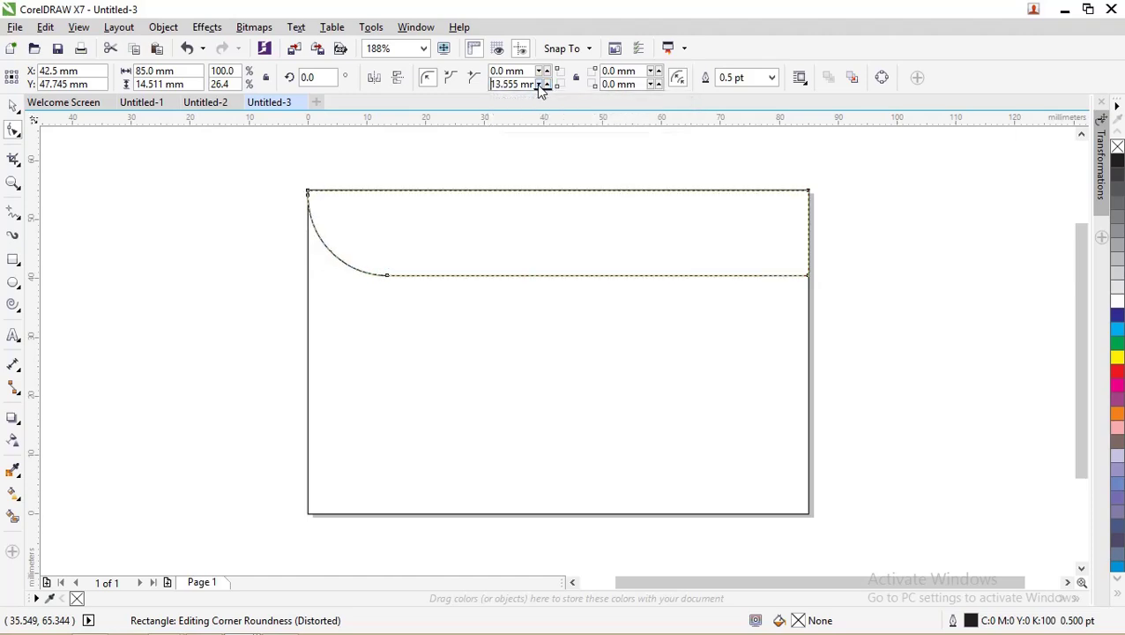
{"action": "left_click", "coordinate": [539, 84]}
{"action": "left_click", "coordinate": [539, 85]}
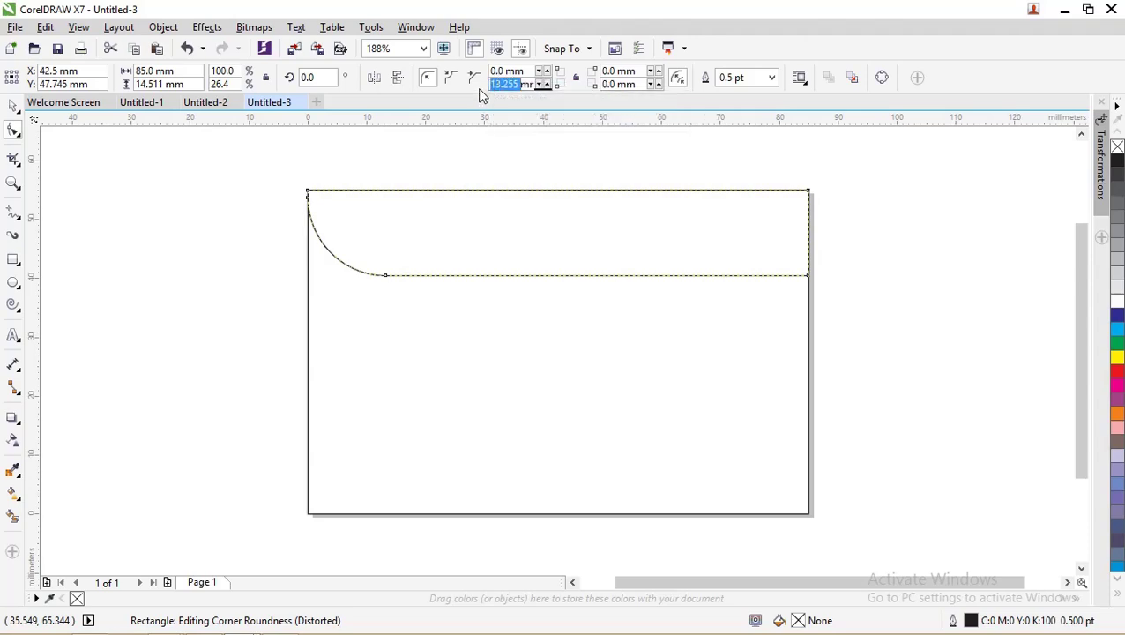
Step: Set the radius of the short rectangle's lower-right corner to 13.255 mm and deselect the shape
{"action": "double_click", "coordinate": [608, 84]}
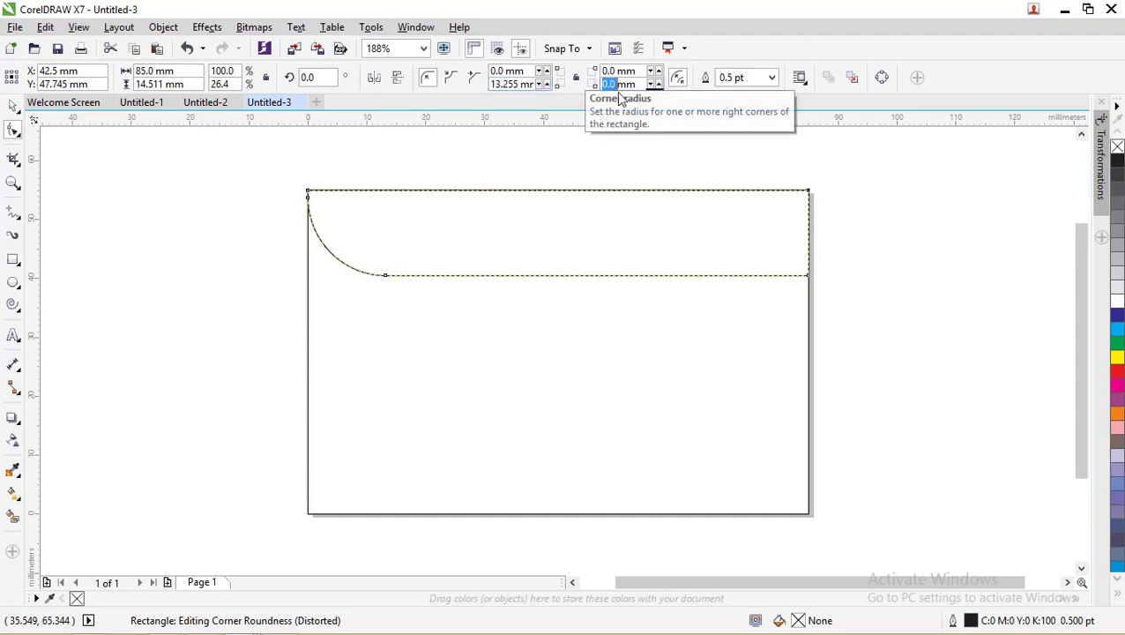
{"action": "type", "text": "13.255"}
{"action": "left_click", "coordinate": [526, 83]}
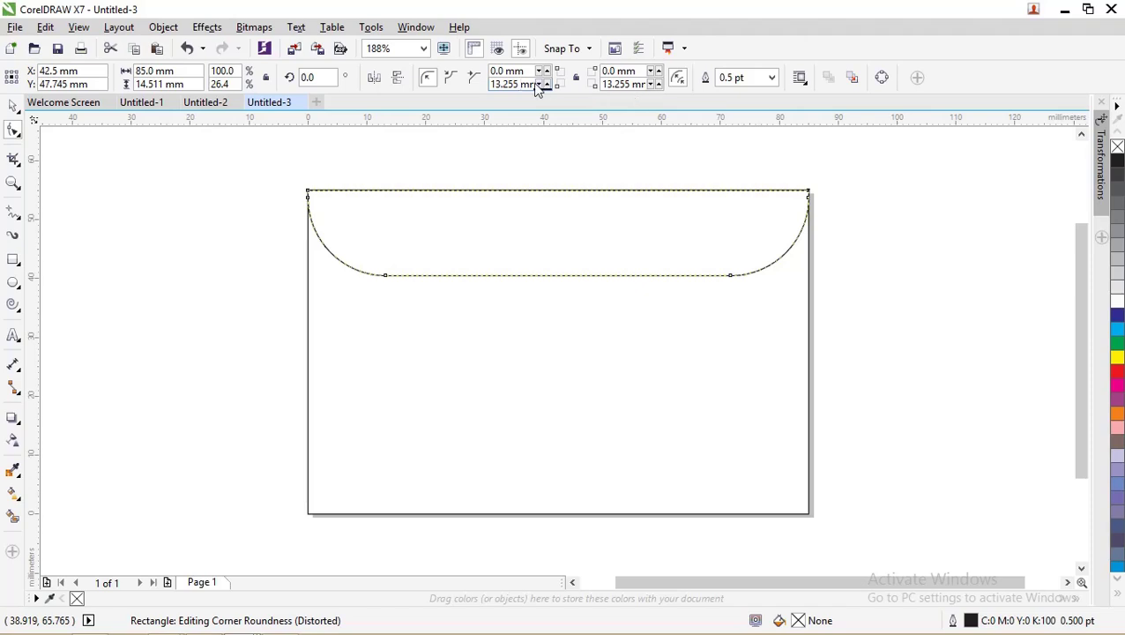
{"action": "left_click", "coordinate": [627, 84]}
{"action": "left_click", "coordinate": [14, 105]}
{"action": "left_click", "coordinate": [159, 207]}
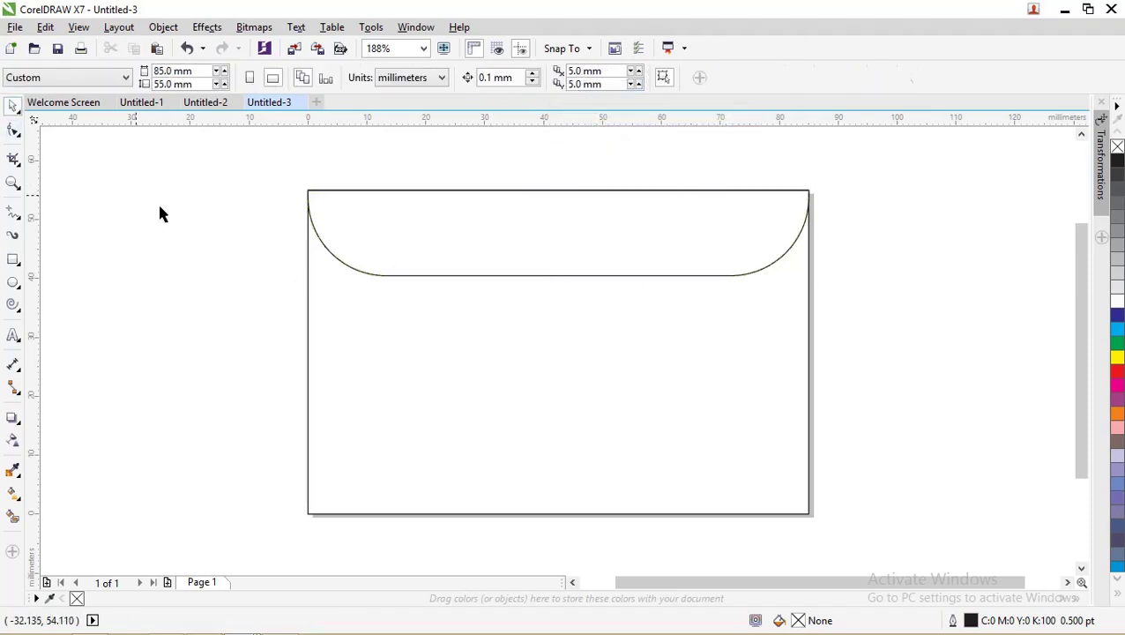
Step: Make a copy of the rounded upper shape, stretched symmetrically in width so it extends slightly beyond both sides of the page
{"action": "left_click", "coordinate": [504, 277]}
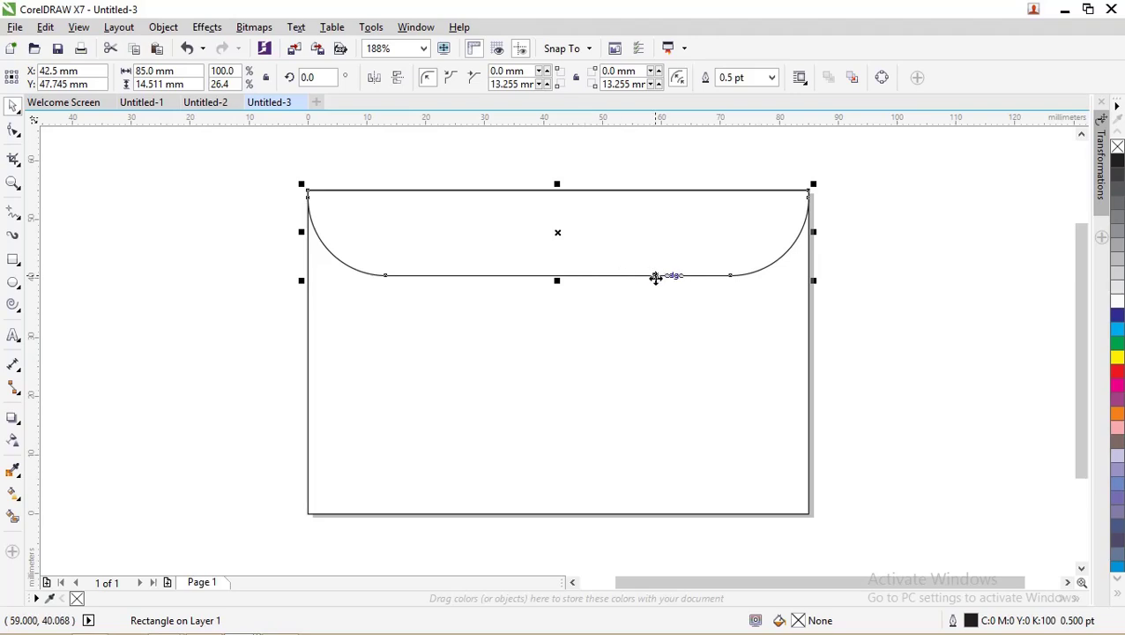
{"action": "left_click_drag", "start_coordinate": [798, 256], "coordinate": [759, 278]}
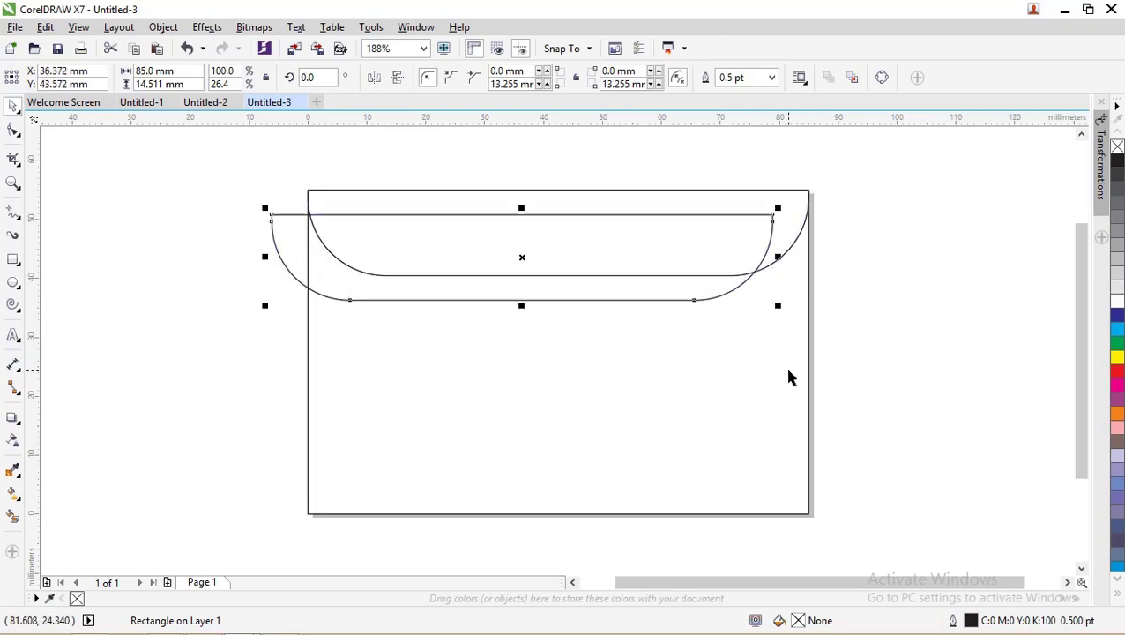
{"action": "key", "text": "ctrl+z"}
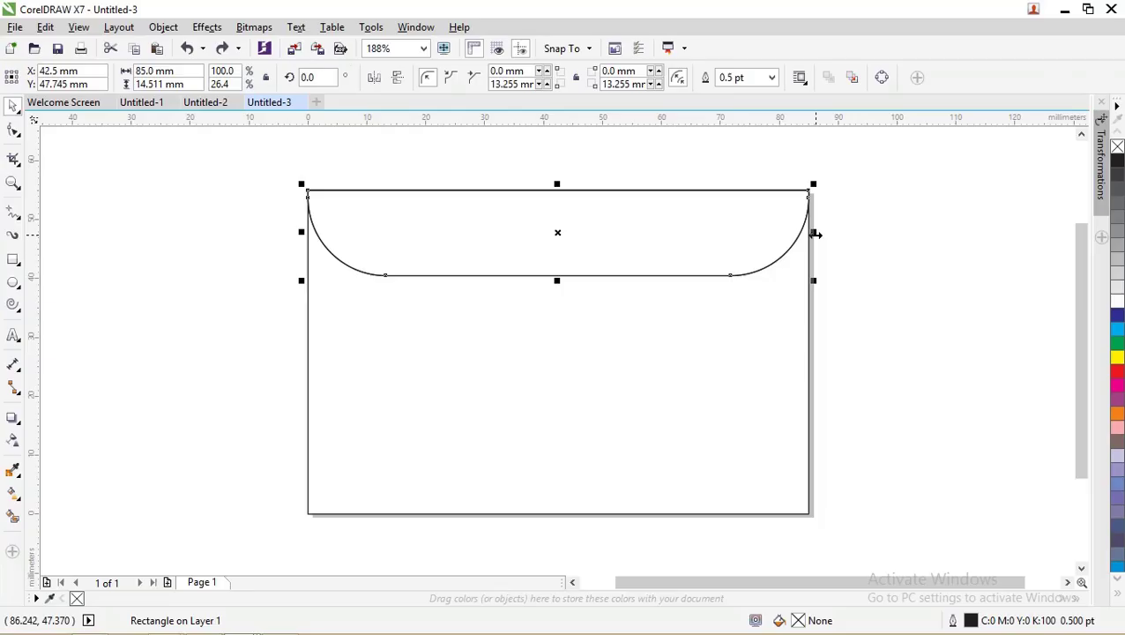
{"action": "left_click_drag", "start_coordinate": [815, 234], "coordinate": [831, 231]}
{"action": "left_click", "coordinate": [875, 250]}
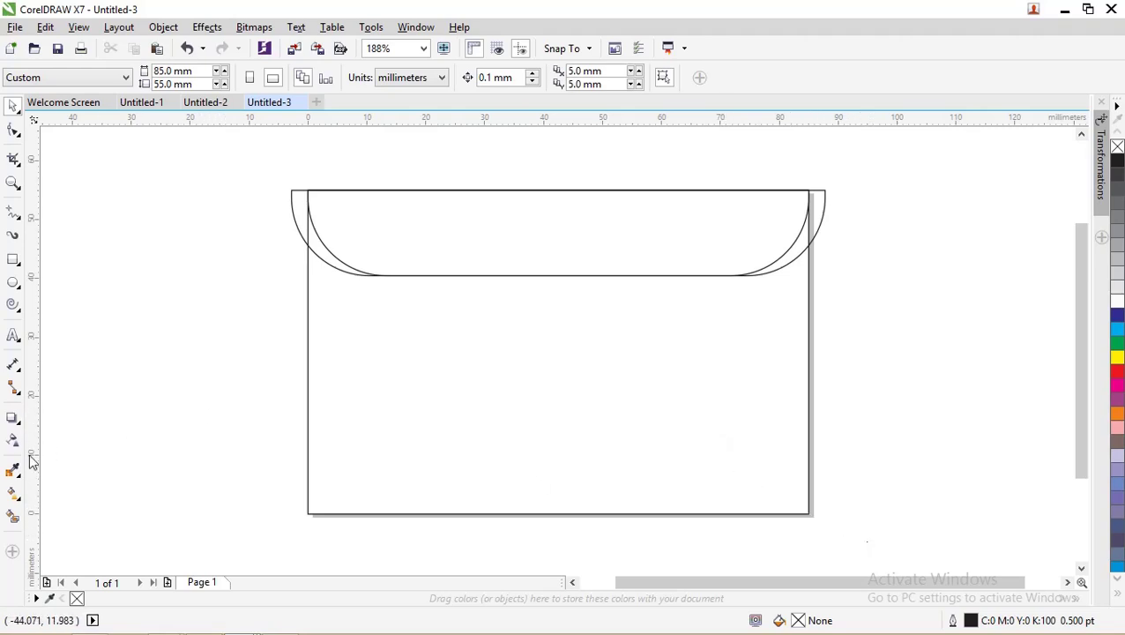
Step: Smart-fill the header band and the two slivers beside its curved corners with C40 M20 Y0 K40 and a 0.5 pt black outline
{"action": "left_click", "coordinate": [13, 516]}
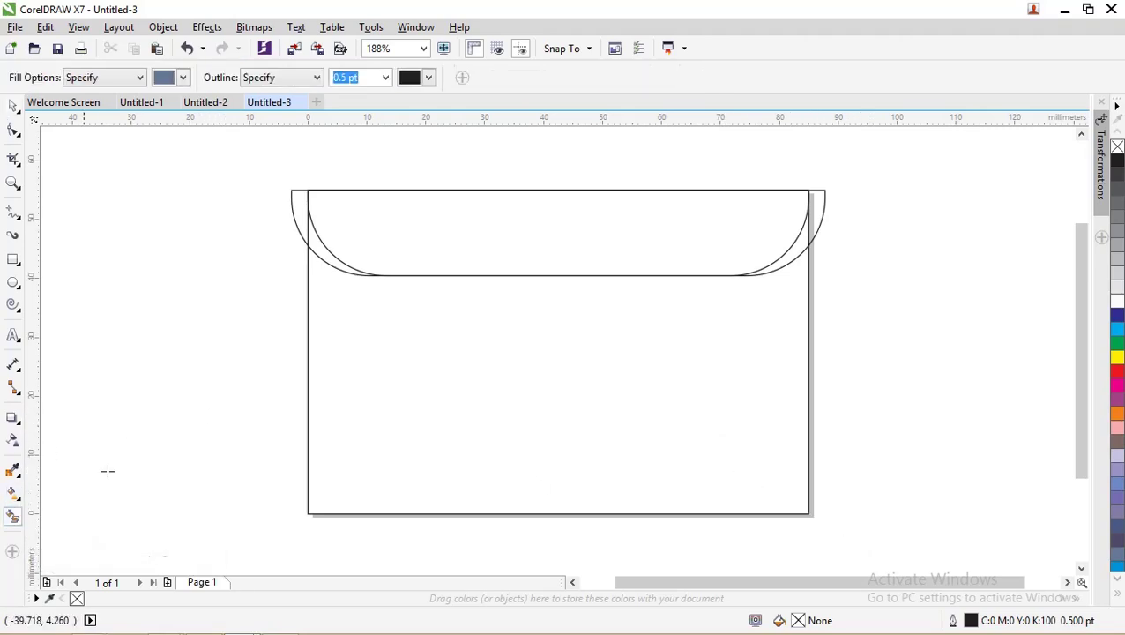
{"action": "left_click", "coordinate": [395, 219]}
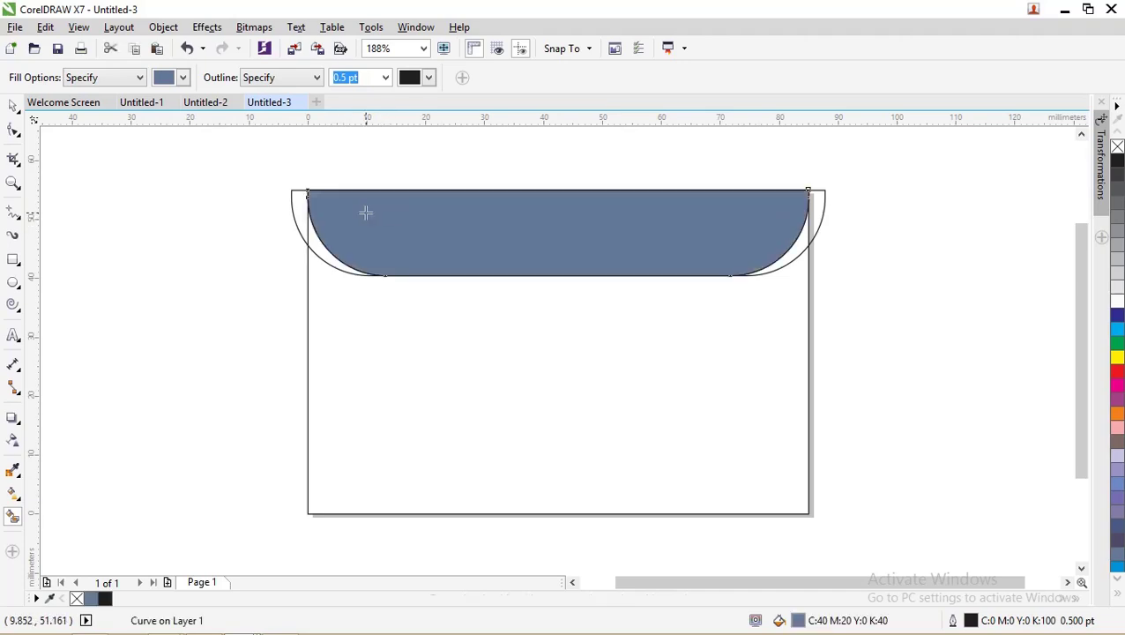
{"action": "left_click", "coordinate": [328, 254]}
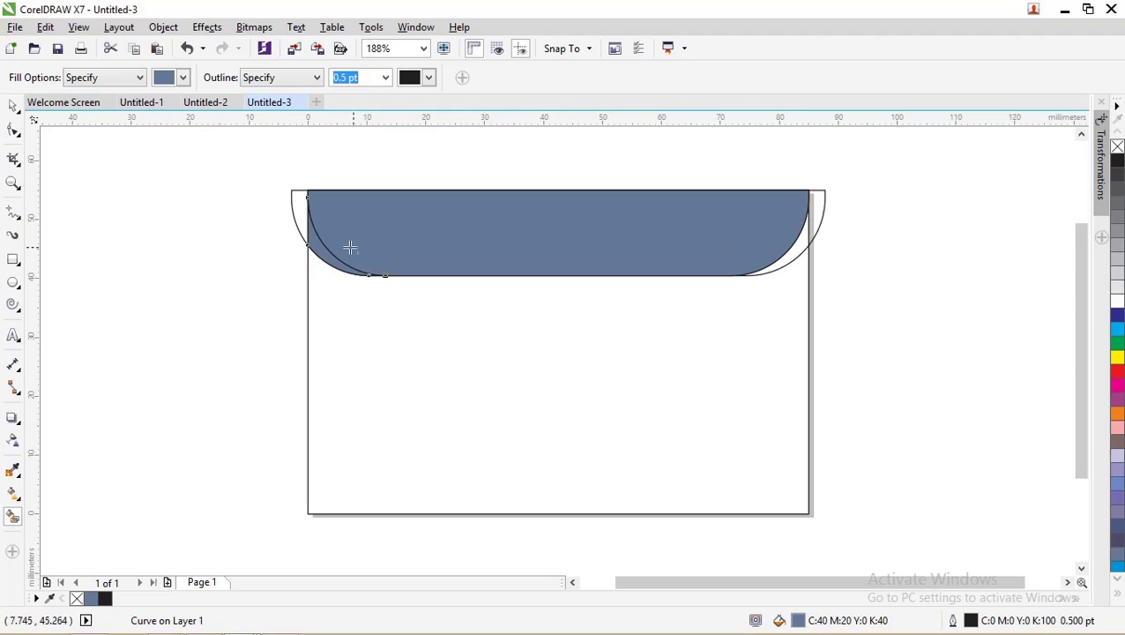
{"action": "left_click", "coordinate": [793, 249]}
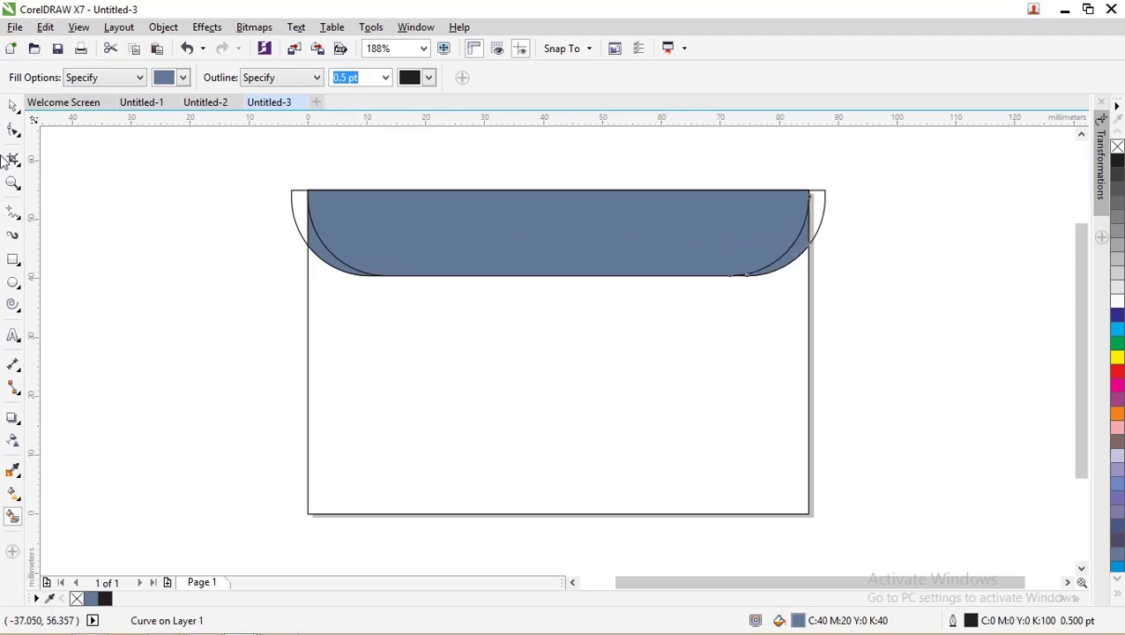
Step: Delete the wider rounded outline that extends beyond both sides of the page
{"action": "left_click", "coordinate": [12, 105]}
{"action": "left_click", "coordinate": [86, 164]}
{"action": "left_click", "coordinate": [295, 216]}
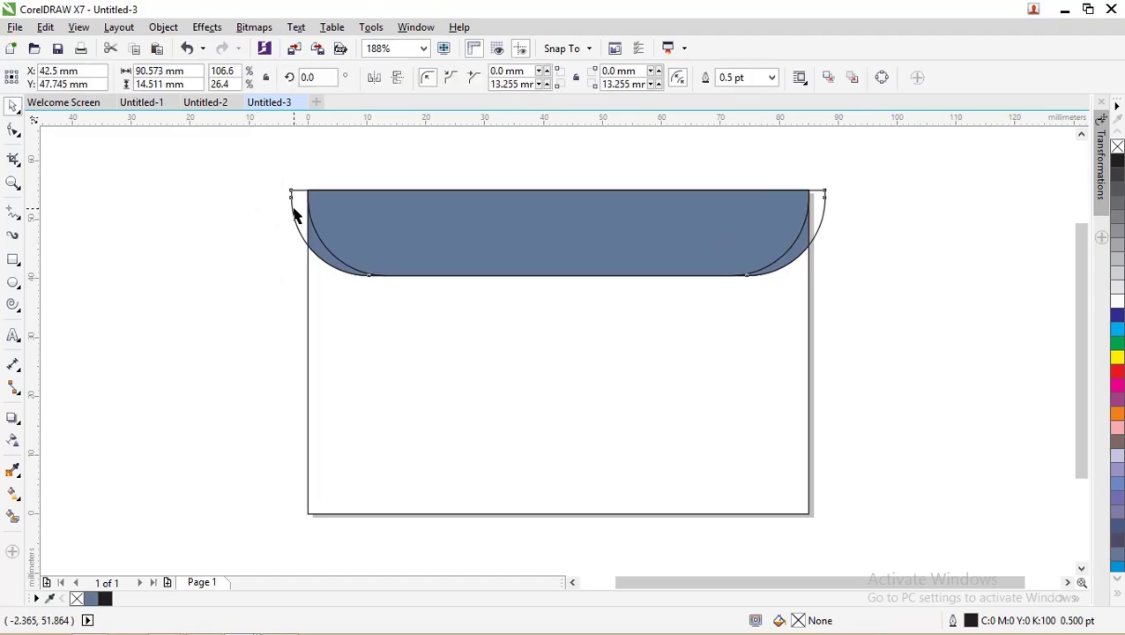
{"action": "left_click", "coordinate": [282, 211]}
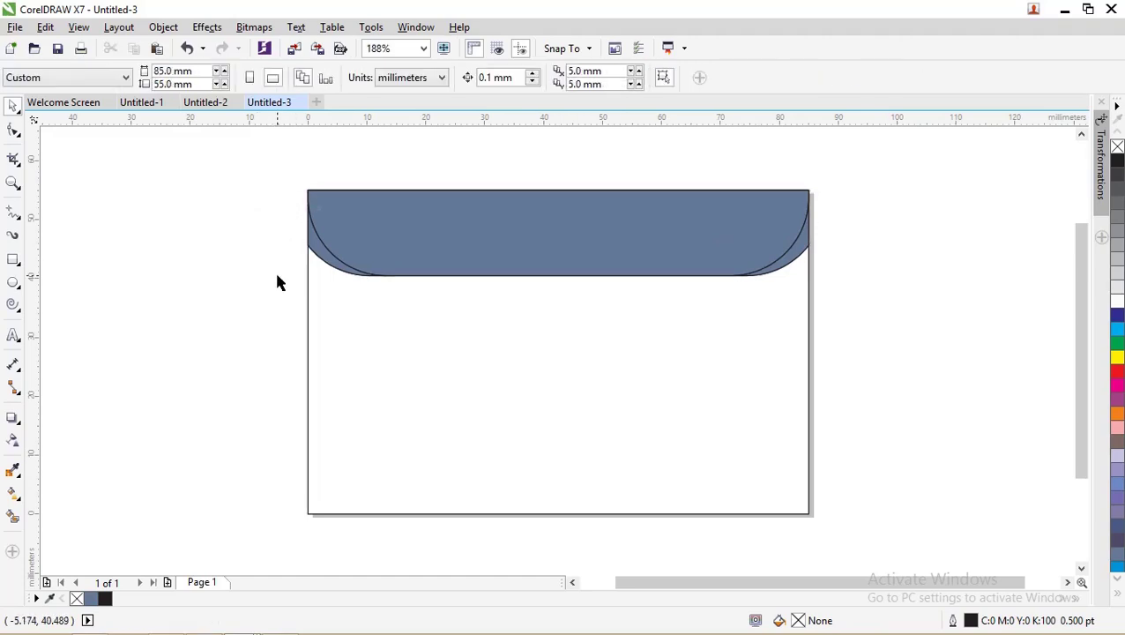
{"action": "key", "text": "Tab"}
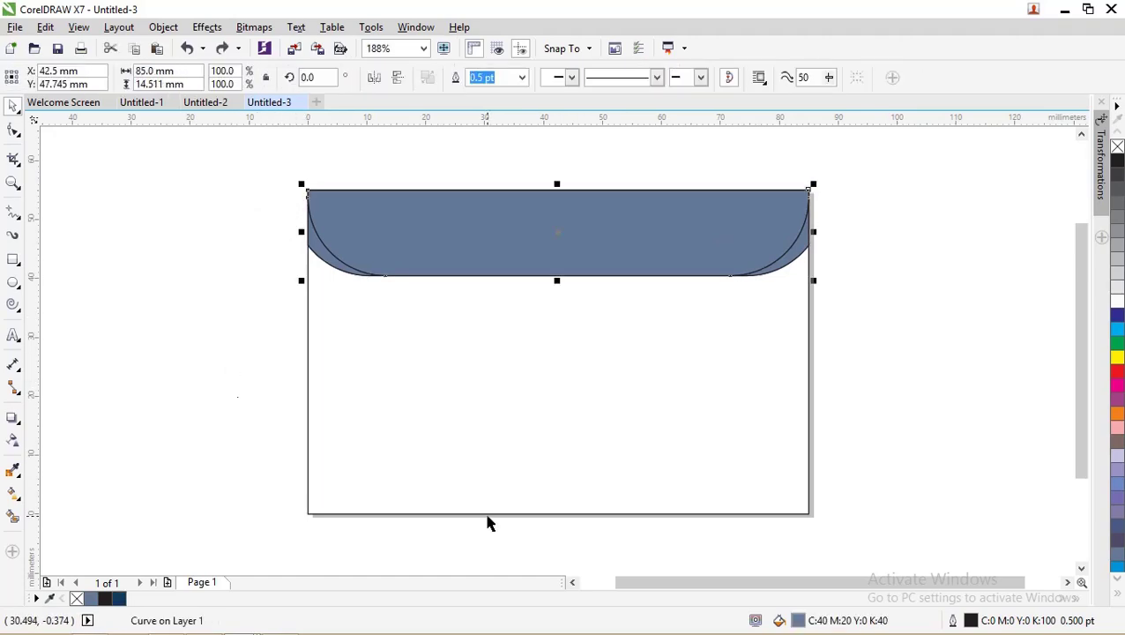
{"action": "key", "text": "Tab"}
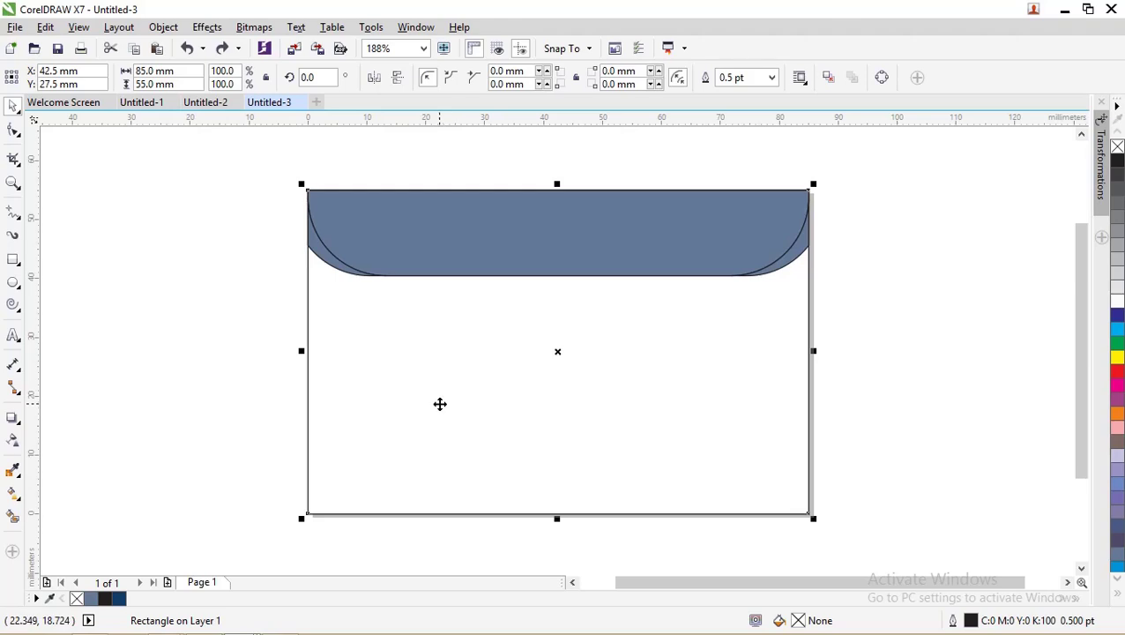
{"action": "left_click", "coordinate": [462, 238]}
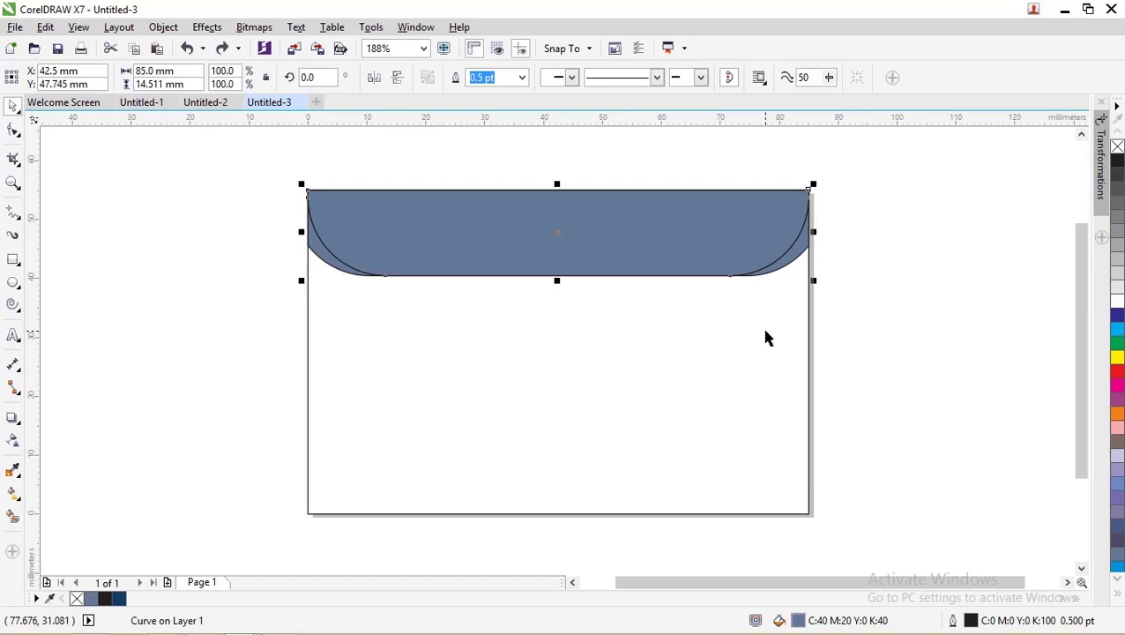
{"action": "left_click", "coordinate": [888, 301]}
Step: Change the central header band's fill to the RGB colour #0F3D66
{"action": "left_click", "coordinate": [768, 245]}
{"action": "double_click", "coordinate": [797, 621]}
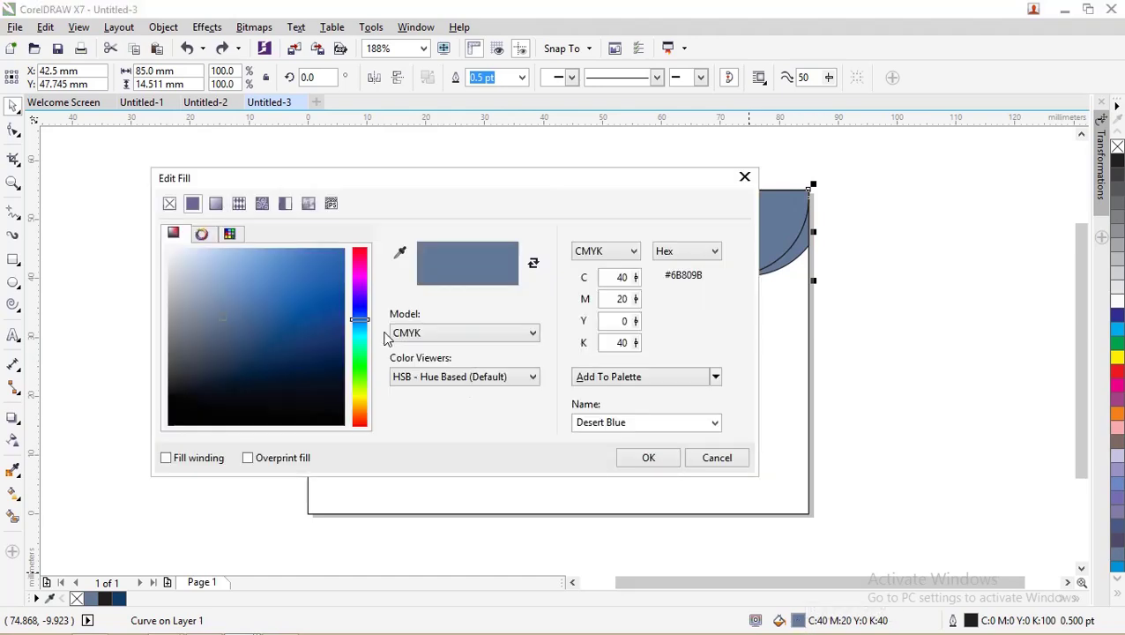
{"action": "left_click", "coordinate": [453, 331]}
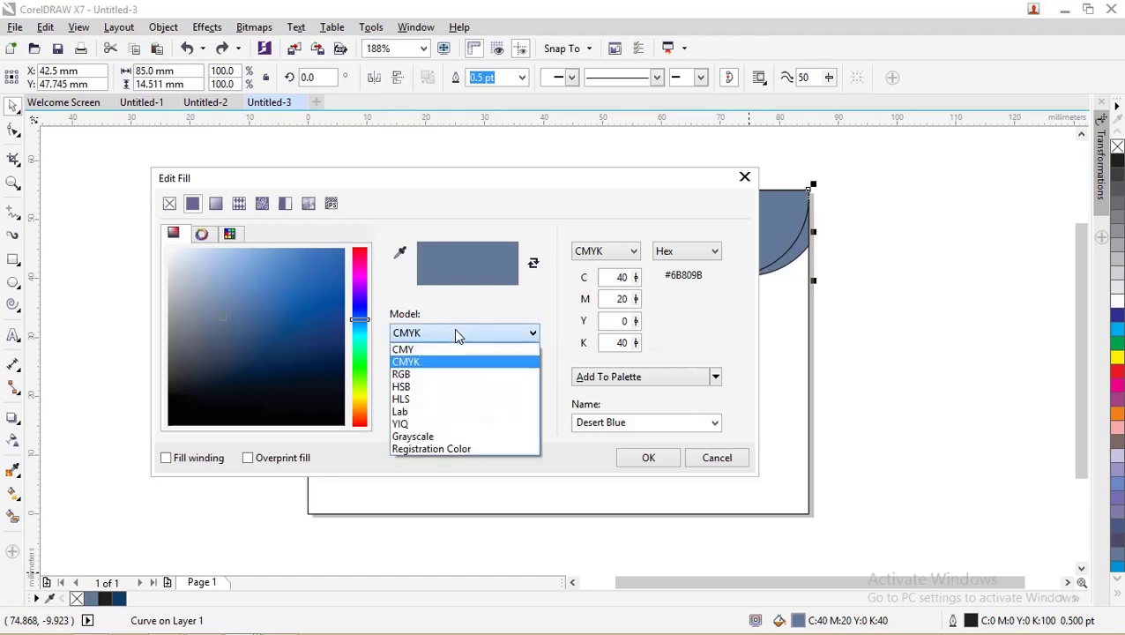
{"action": "left_click", "coordinate": [450, 375]}
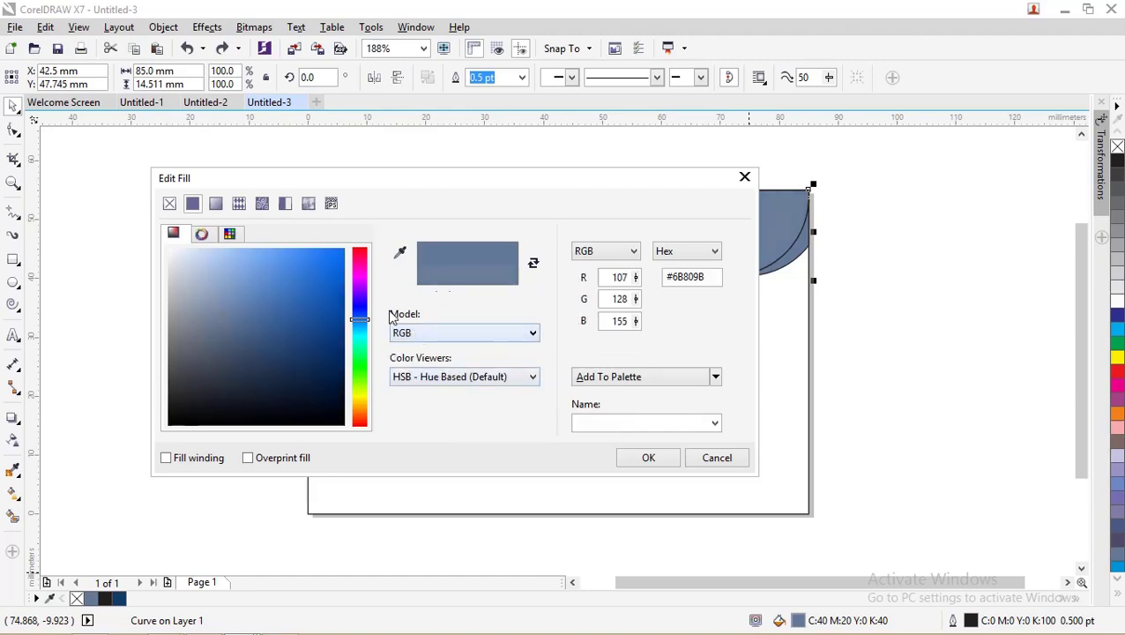
{"action": "left_click", "coordinate": [670, 277]}
{"action": "right_click", "coordinate": [670, 279]}
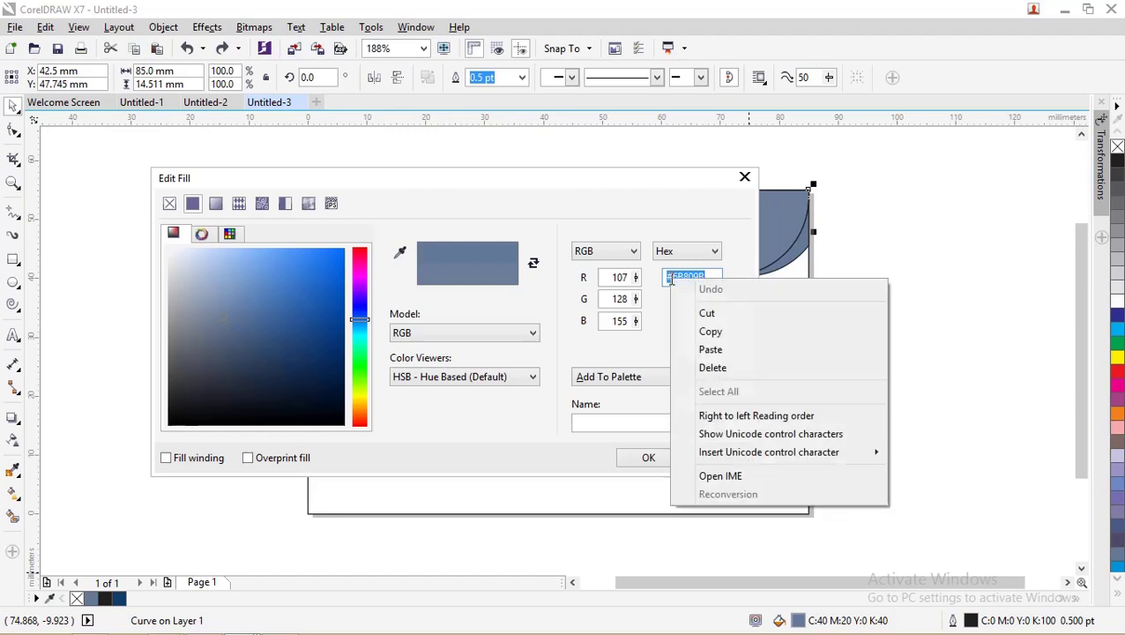
{"action": "left_click", "coordinate": [701, 349]}
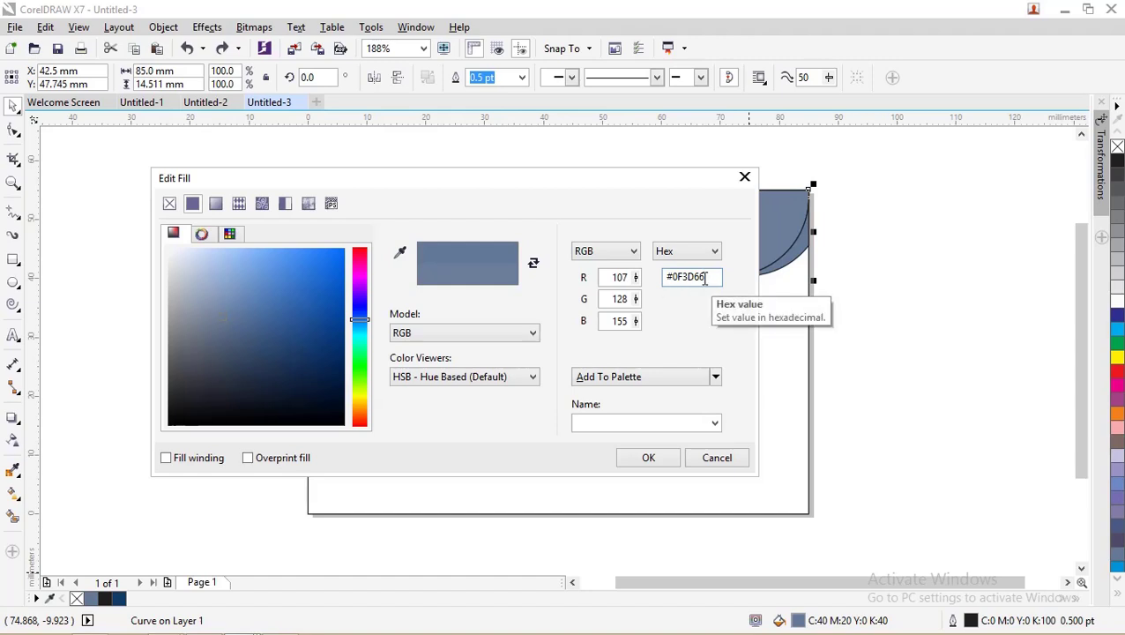
{"action": "left_click", "coordinate": [645, 458]}
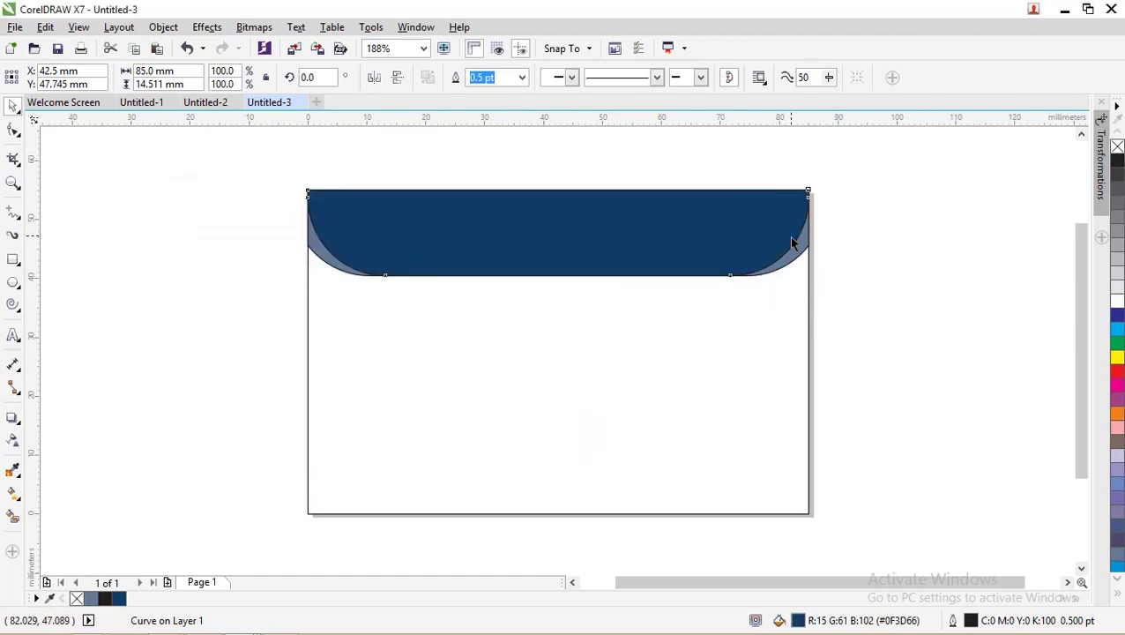
Step: Remove the outline from the dark blue header band and deselect it
{"action": "right_click", "coordinate": [1116, 146]}
{"action": "left_click", "coordinate": [940, 181]}
{"action": "left_click", "coordinate": [738, 208]}
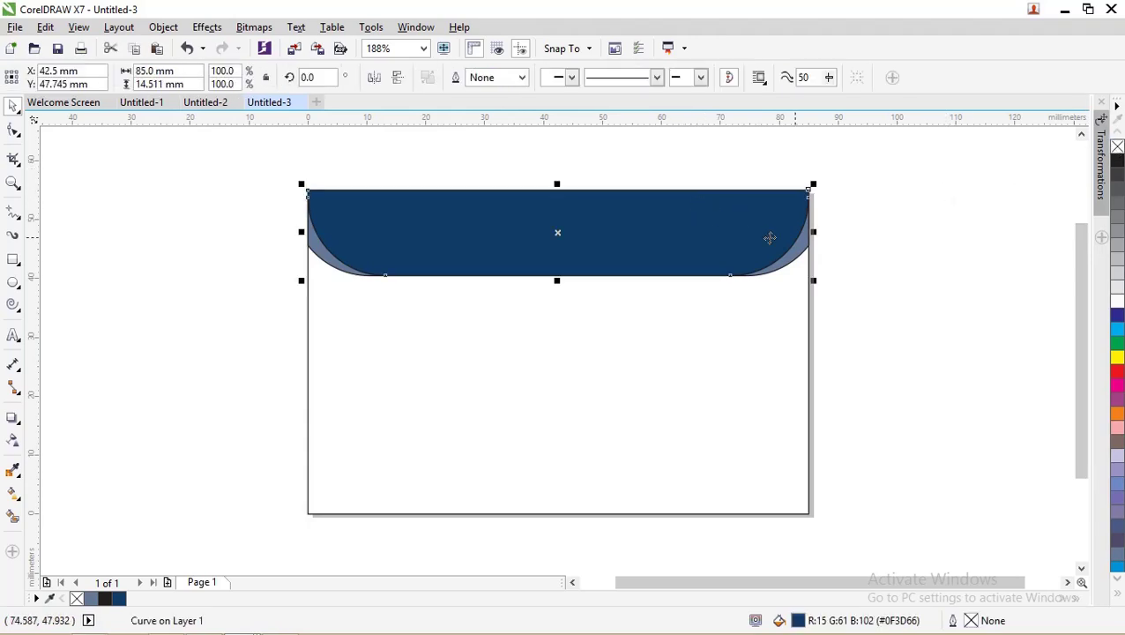
{"action": "left_click", "coordinate": [853, 241]}
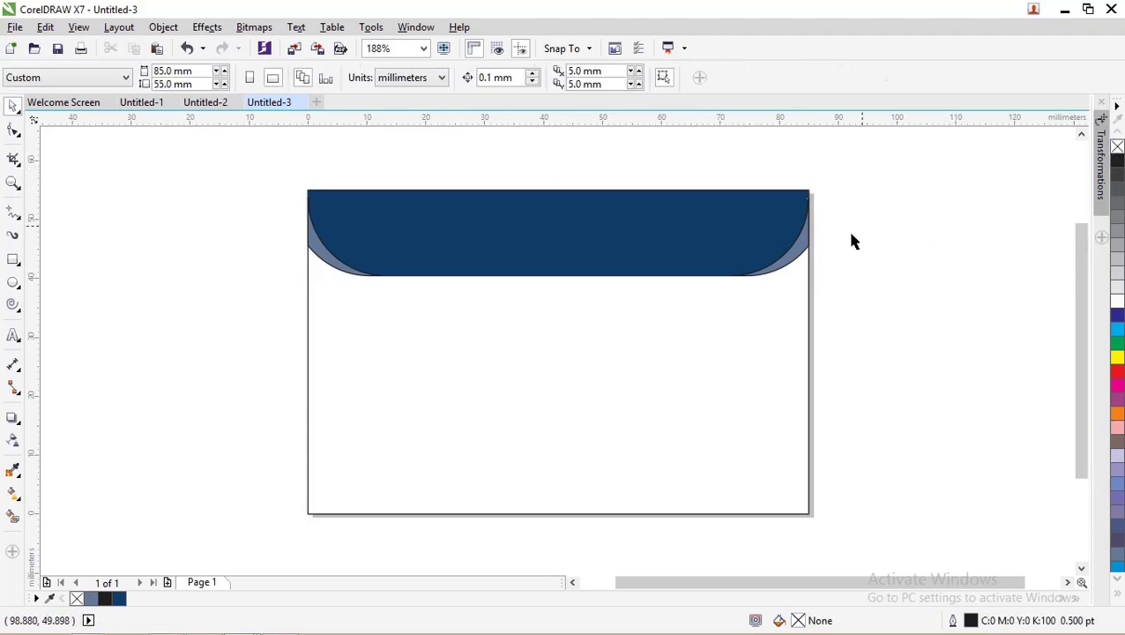
Step: Change the fill of both side slivers under the header band together to the RGB colour #0091D7
{"action": "left_click", "coordinate": [804, 251]}
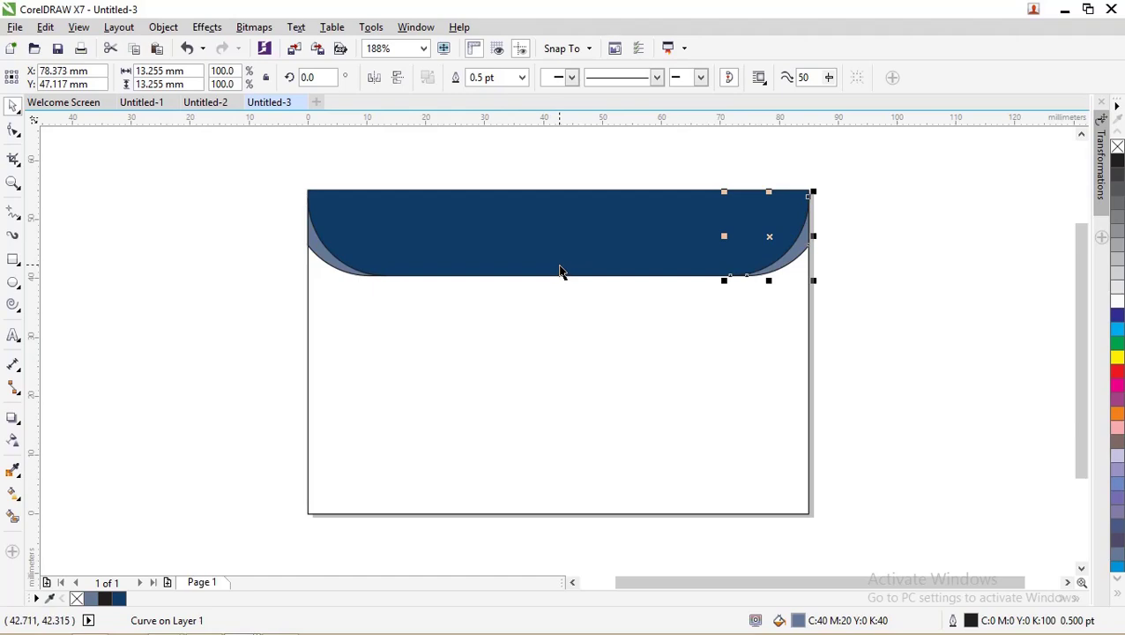
{"action": "left_click", "coordinate": [308, 245], "text": "shift"}
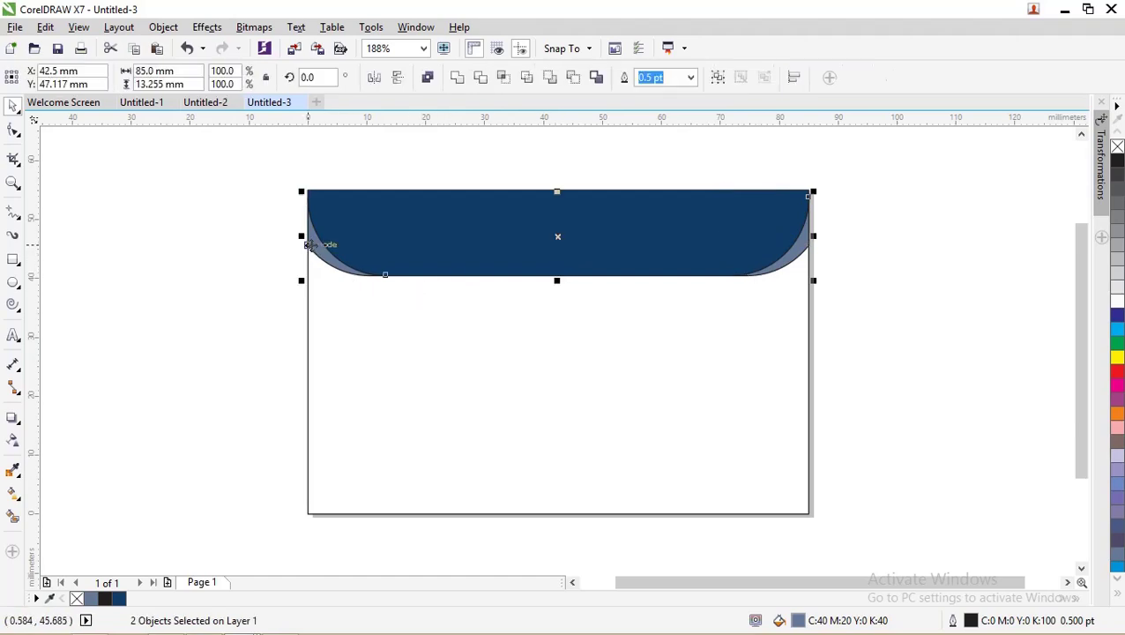
{"action": "double_click", "coordinate": [800, 621]}
{"action": "left_click_drag", "start_coordinate": [493, 189], "coordinate": [445, 173]}
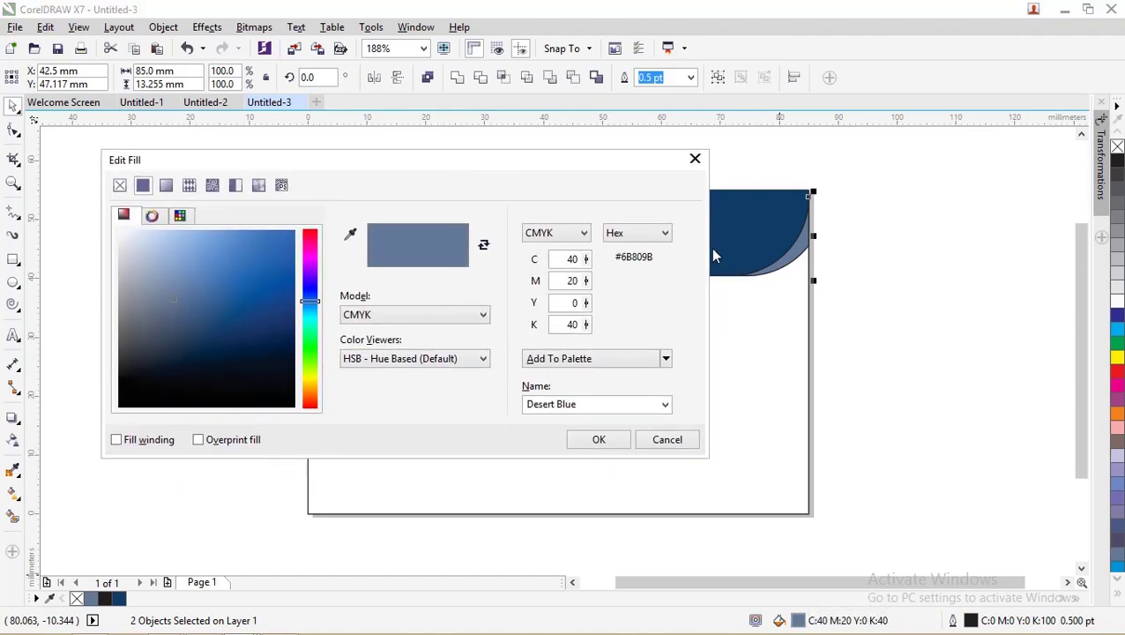
{"action": "left_click", "coordinate": [447, 315]}
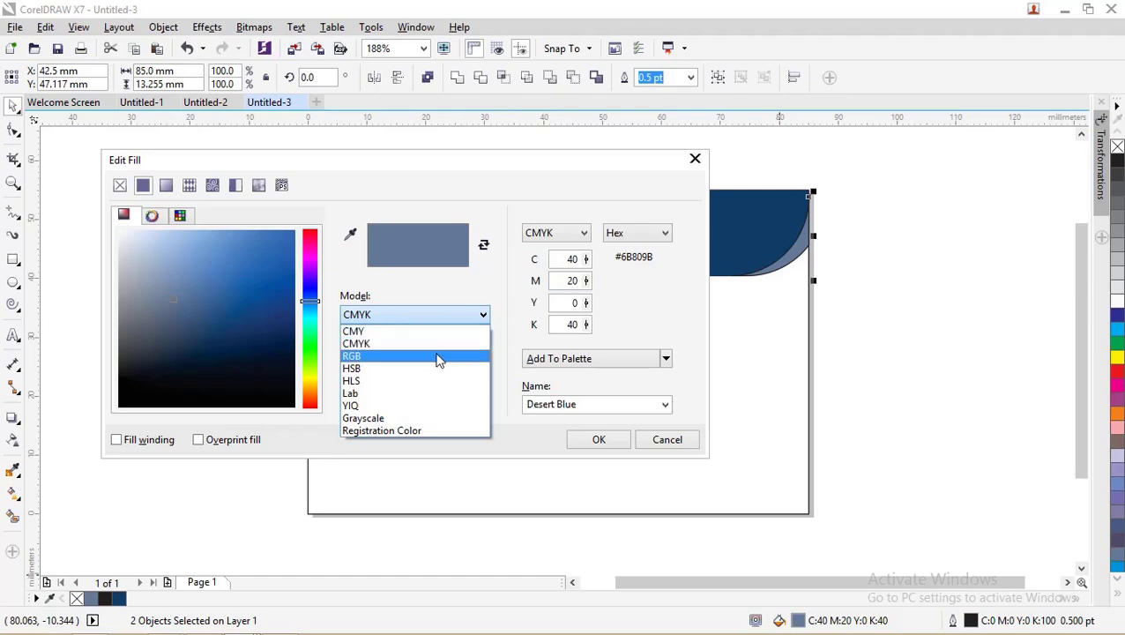
{"action": "left_click", "coordinate": [438, 356]}
{"action": "left_click", "coordinate": [630, 257]}
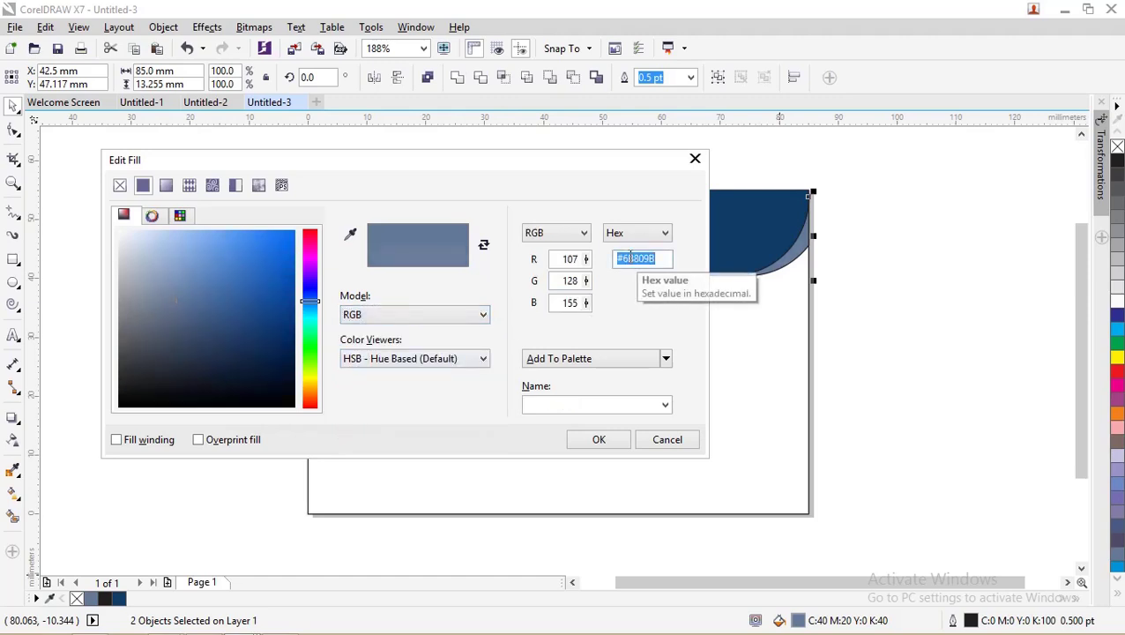
{"action": "type", "text": "#0091D7"}
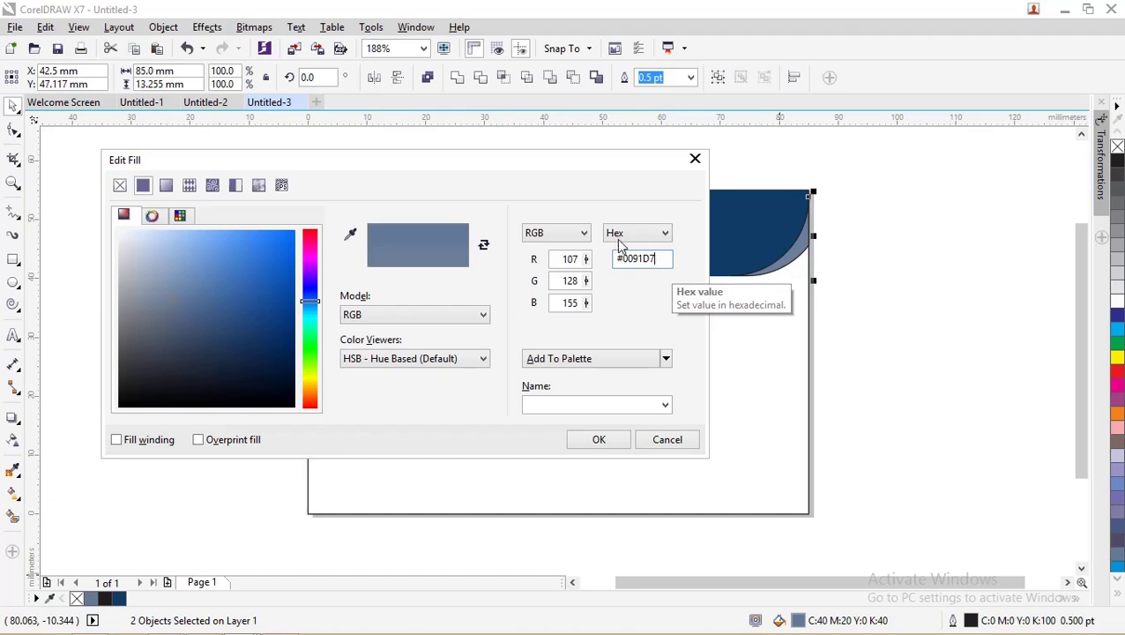
{"action": "left_click", "coordinate": [569, 258]}
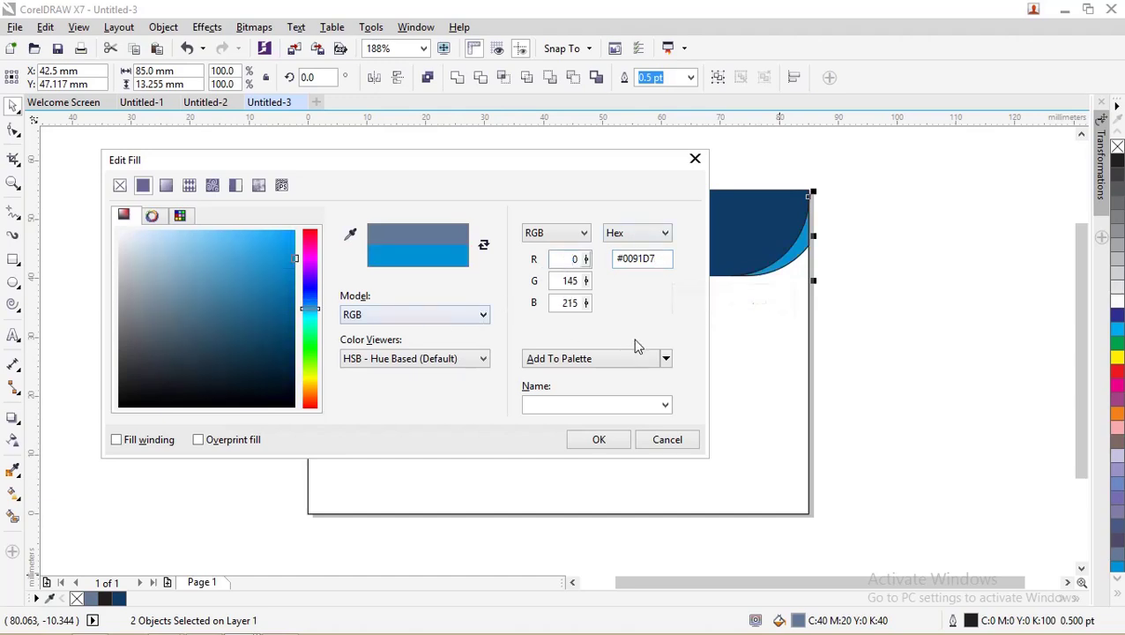
{"action": "left_click", "coordinate": [599, 439]}
{"action": "left_click", "coordinate": [877, 348]}
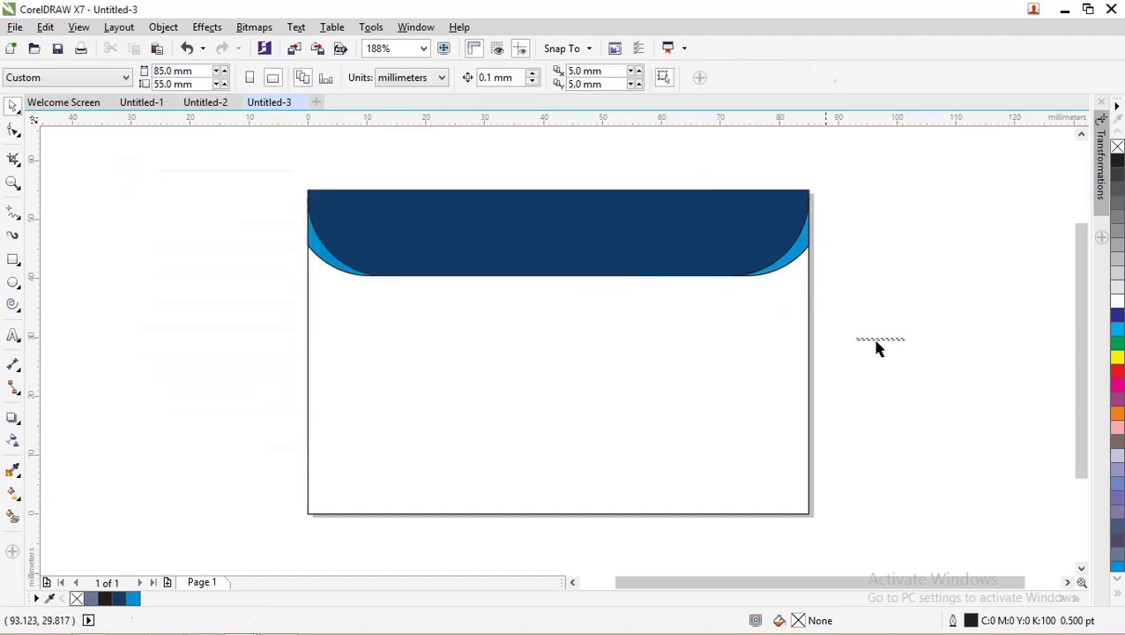
Step: Select all the header shapes together, remove their outlines, and deselect them
{"action": "left_click_drag", "start_coordinate": [877, 346], "coordinate": [273, 160]}
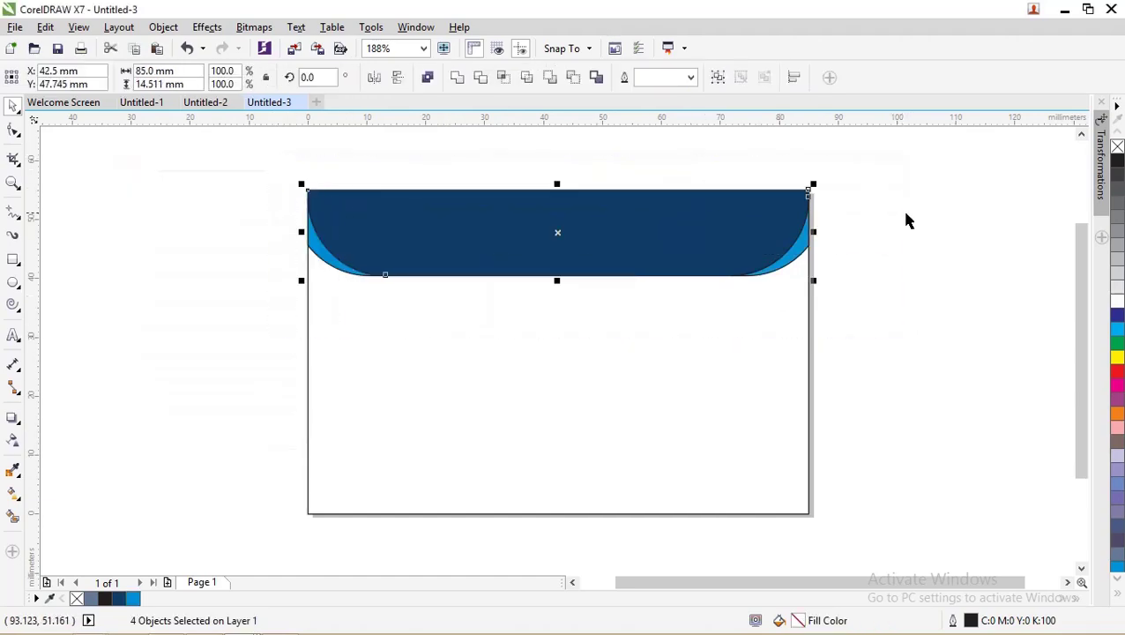
{"action": "right_click", "coordinate": [1117, 147]}
{"action": "left_click", "coordinate": [432, 296]}
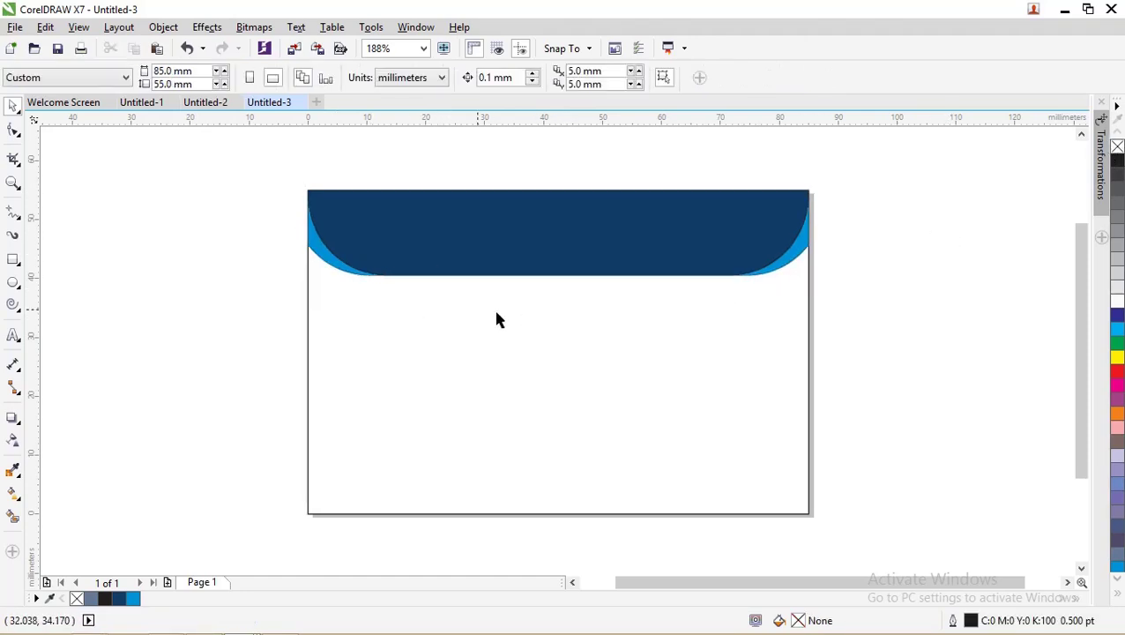
Step: Draw a circle about 66 mm in diameter overlapping the card's lower-right corner, centred about 12 mm below the card's bottom edge
{"action": "scroll", "coordinate": [92, 231], "scroll_direction": "down", "scroll_amount": 2}
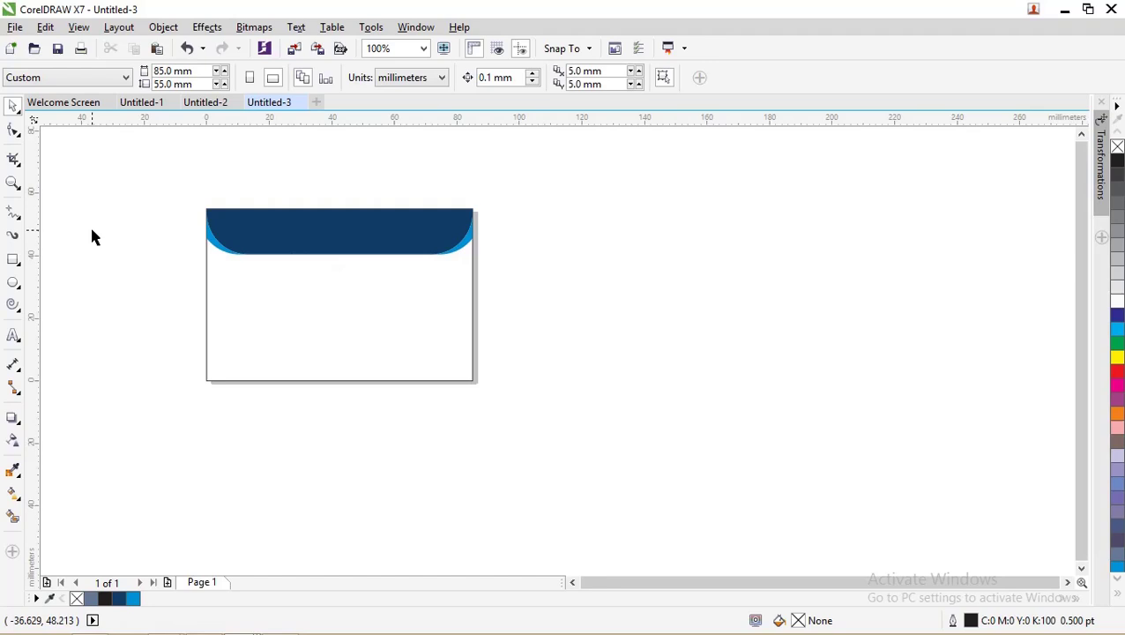
{"action": "left_click", "coordinate": [14, 283]}
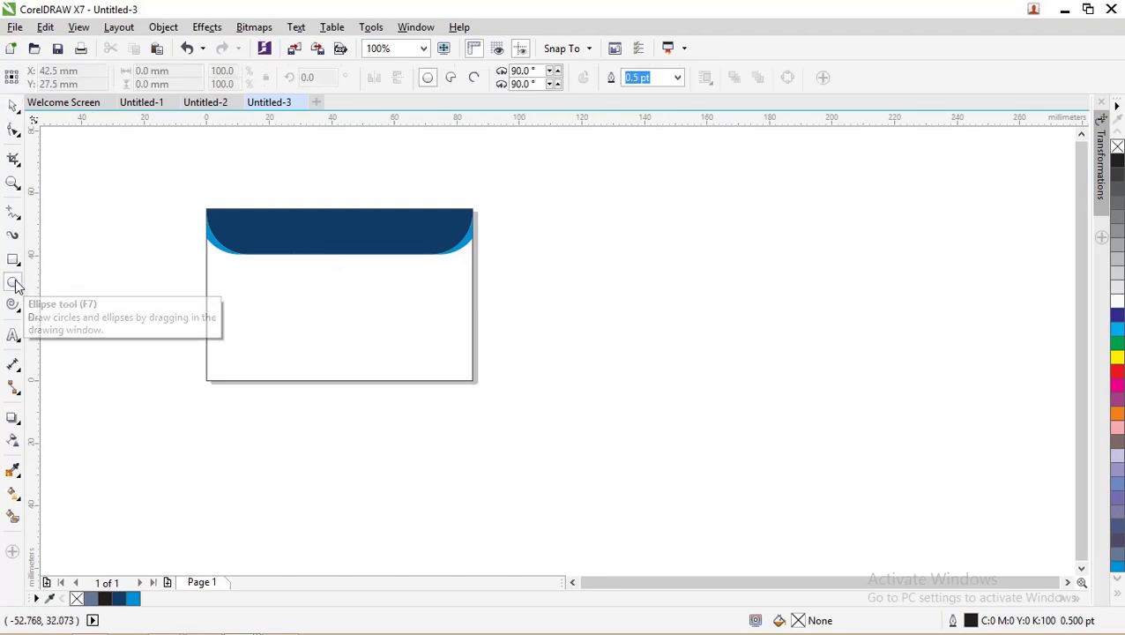
{"action": "left_click_drag", "start_coordinate": [370, 316], "coordinate": [576, 462]}
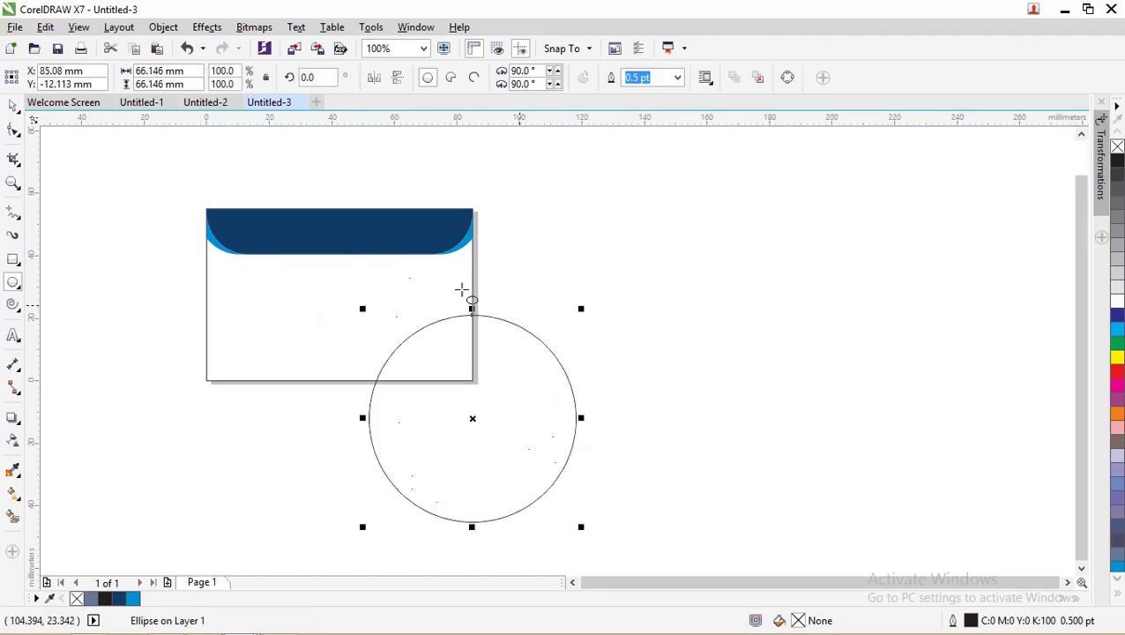
Step: Move the circle so its centre sits at about X 73.7 mm, Y -19 mm, overlapping the card's lower-right corner
{"action": "left_click", "coordinate": [13, 105]}
{"action": "left_click", "coordinate": [493, 281]}
{"action": "left_click_drag", "start_coordinate": [506, 321], "coordinate": [482, 322]}
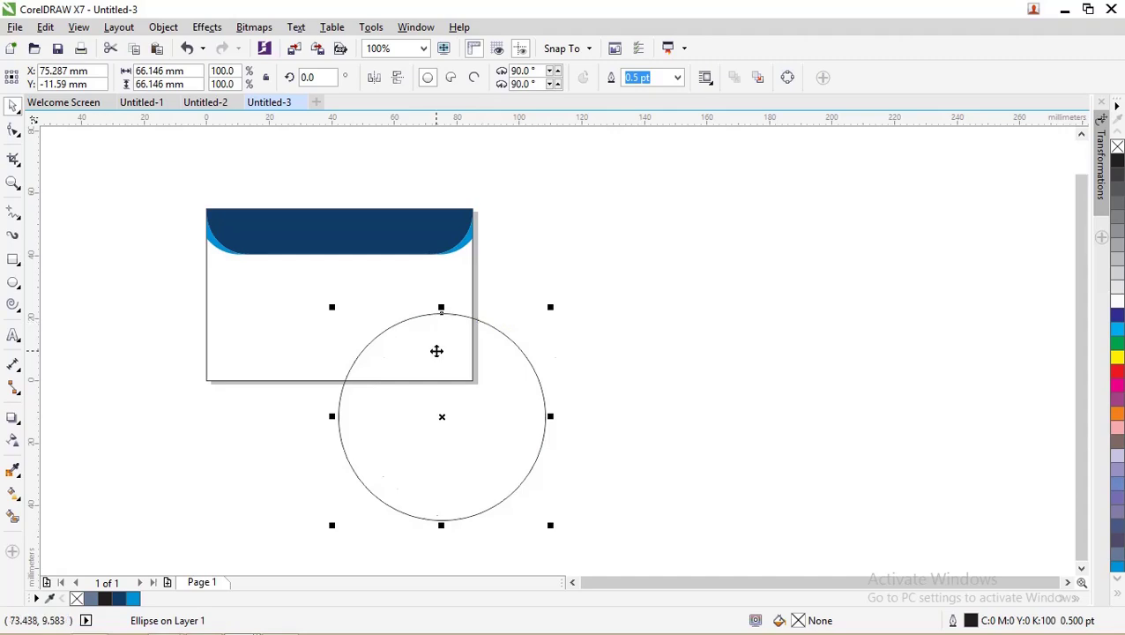
{"action": "left_click_drag", "start_coordinate": [505, 344], "coordinate": [504, 366]}
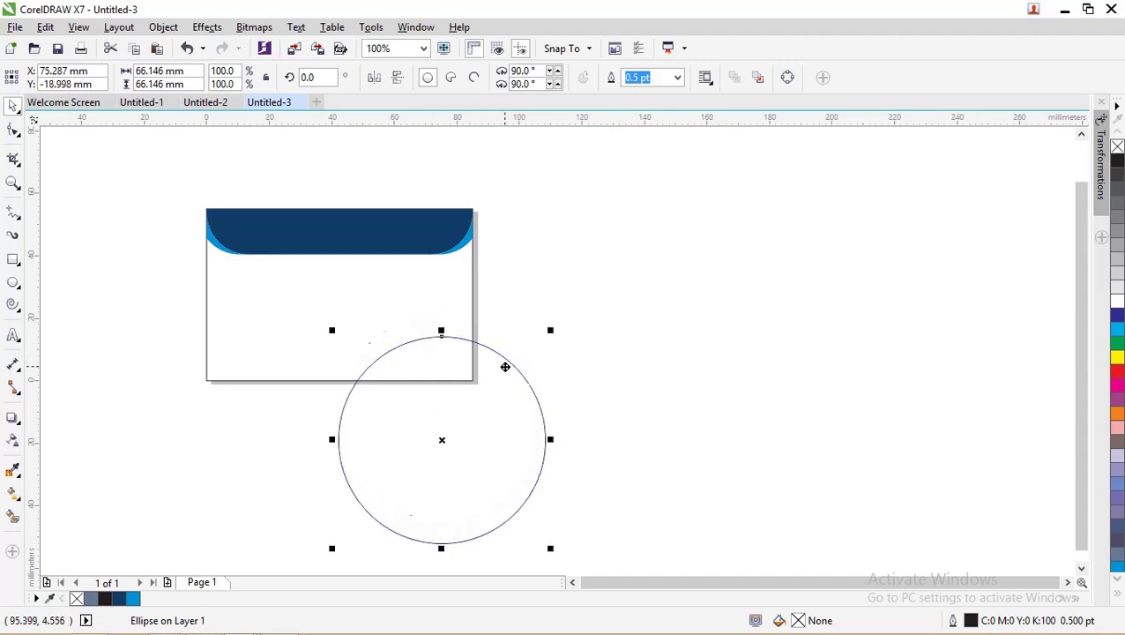
{"action": "scroll", "coordinate": [410, 375], "scroll_direction": "up", "scroll_amount": 1}
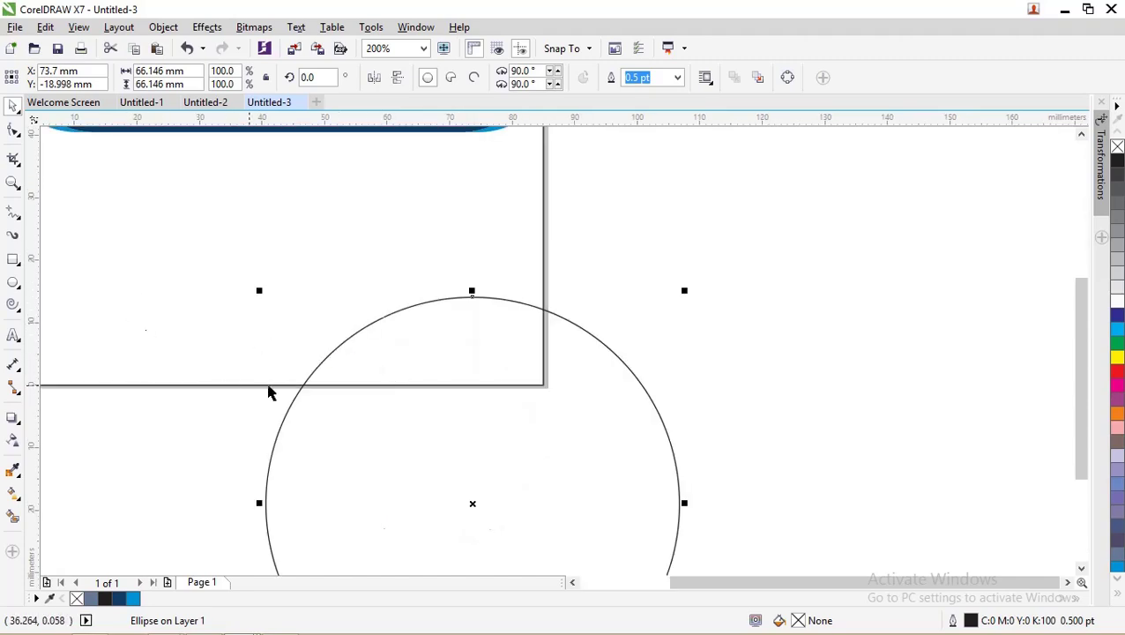
{"action": "scroll", "coordinate": [304, 376], "scroll_direction": "down", "scroll_amount": 1}
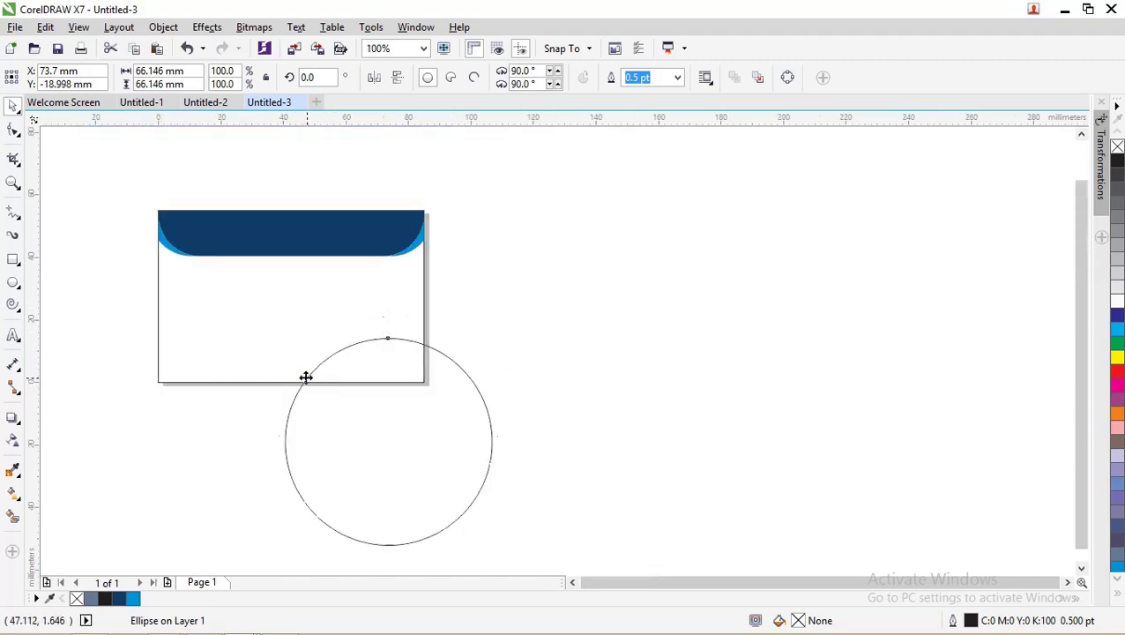
{"action": "left_click", "coordinate": [305, 377]}
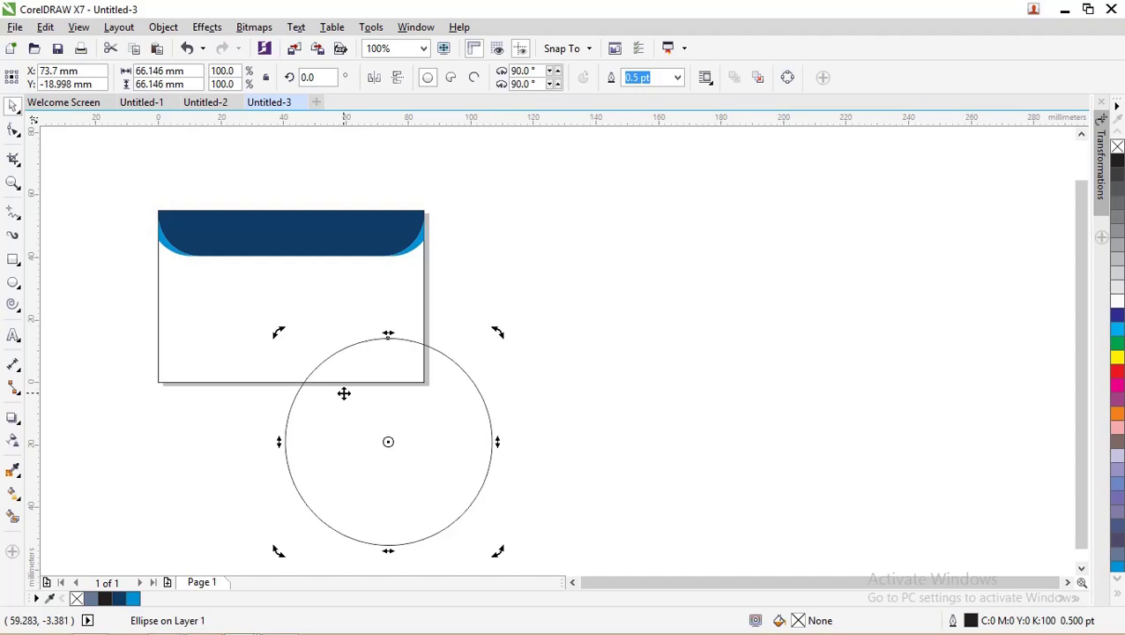
{"action": "scroll", "coordinate": [344, 393], "scroll_direction": "down", "scroll_amount": 1}
{"action": "scroll", "coordinate": [344, 394], "scroll_direction": "up", "scroll_amount": 1}
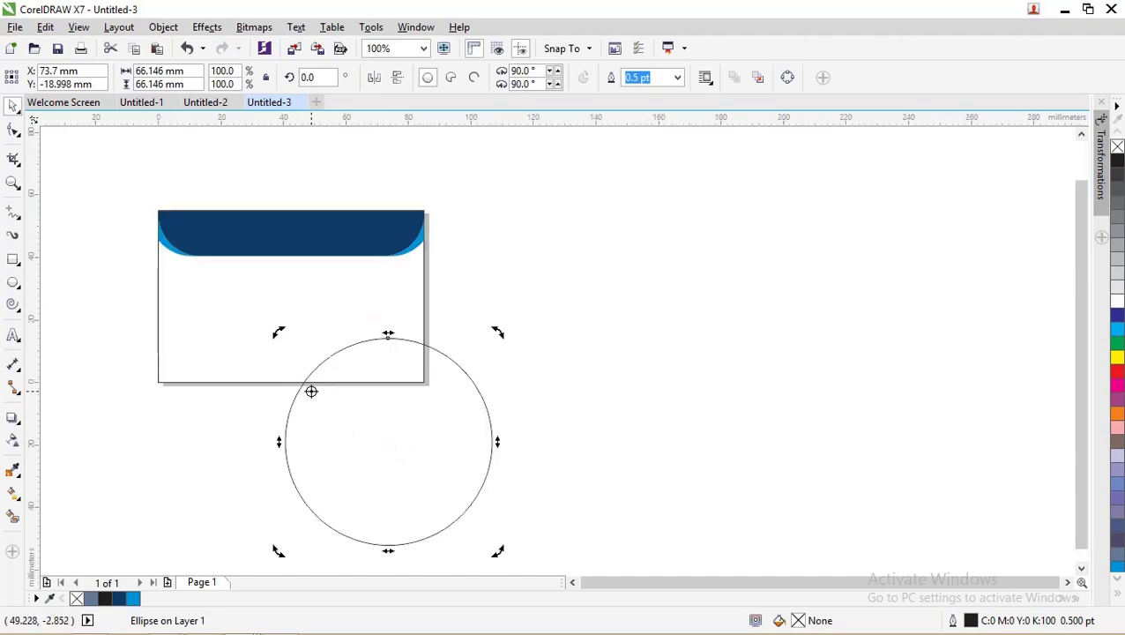
{"action": "left_click_drag", "start_coordinate": [311, 390], "coordinate": [304, 380]}
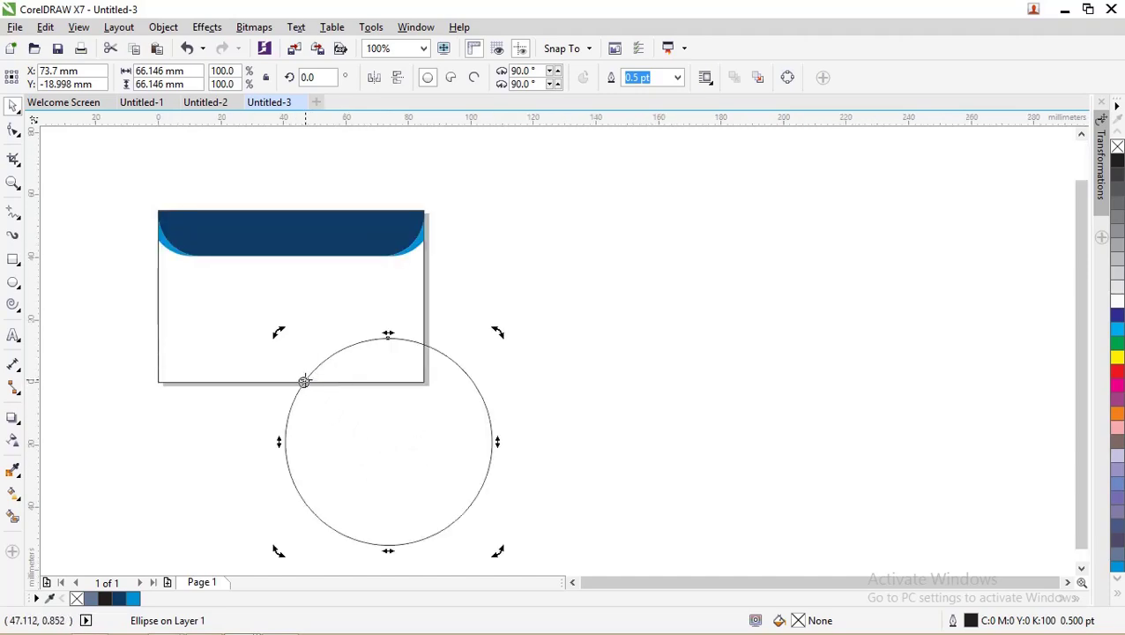
{"action": "left_click", "coordinate": [60, 216]}
{"action": "left_click", "coordinate": [291, 403]}
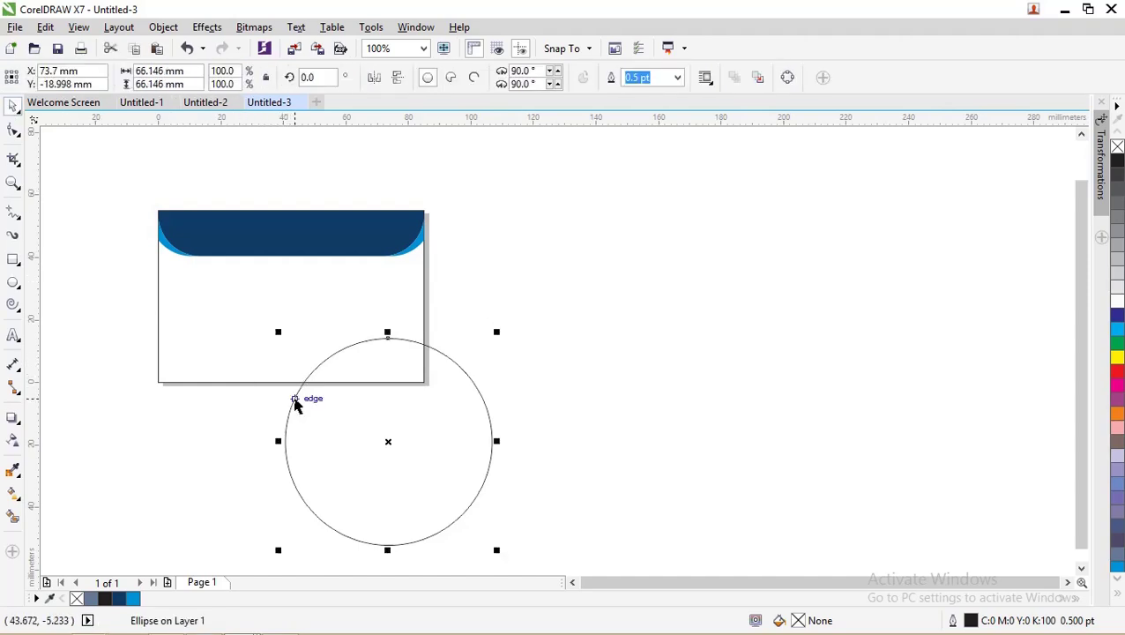
{"action": "key", "text": "ctrl+d"}
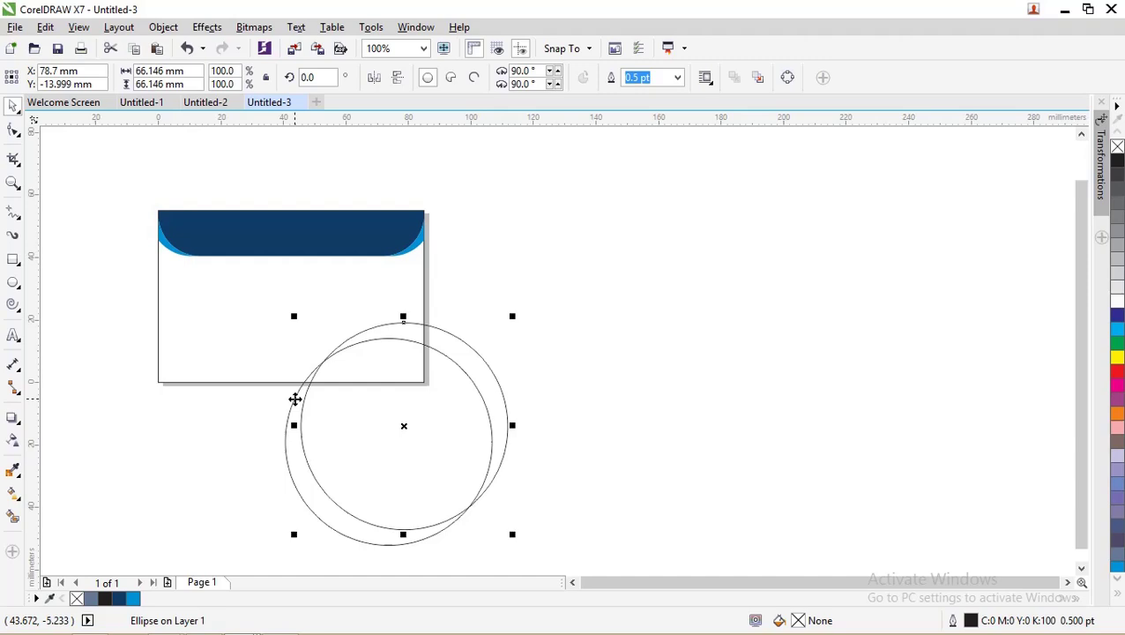
{"action": "key", "text": "ctrl+z"}
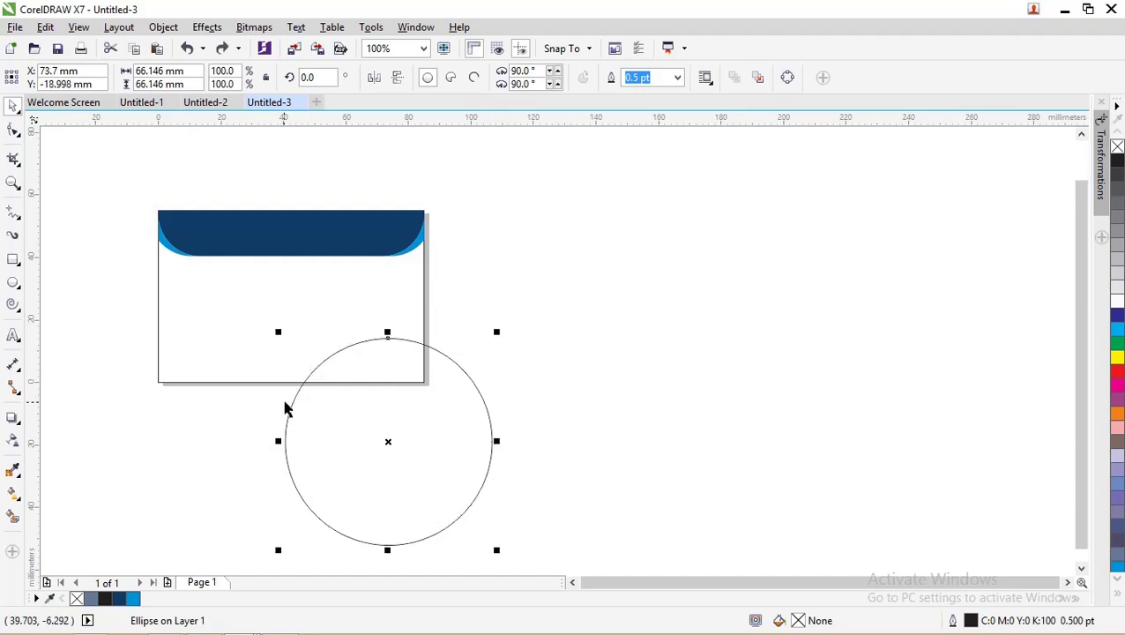
Step: Place a copy of the circle slightly to its left, centred at about X 71.2 mm, Y -19 mm
{"action": "scroll", "coordinate": [287, 407], "scroll_direction": "left", "scroll_amount": 1}
{"action": "scroll", "coordinate": [325, 387], "scroll_direction": "up", "scroll_amount": 1}
{"action": "left_click_drag", "start_coordinate": [314, 379], "coordinate": [299, 379]}
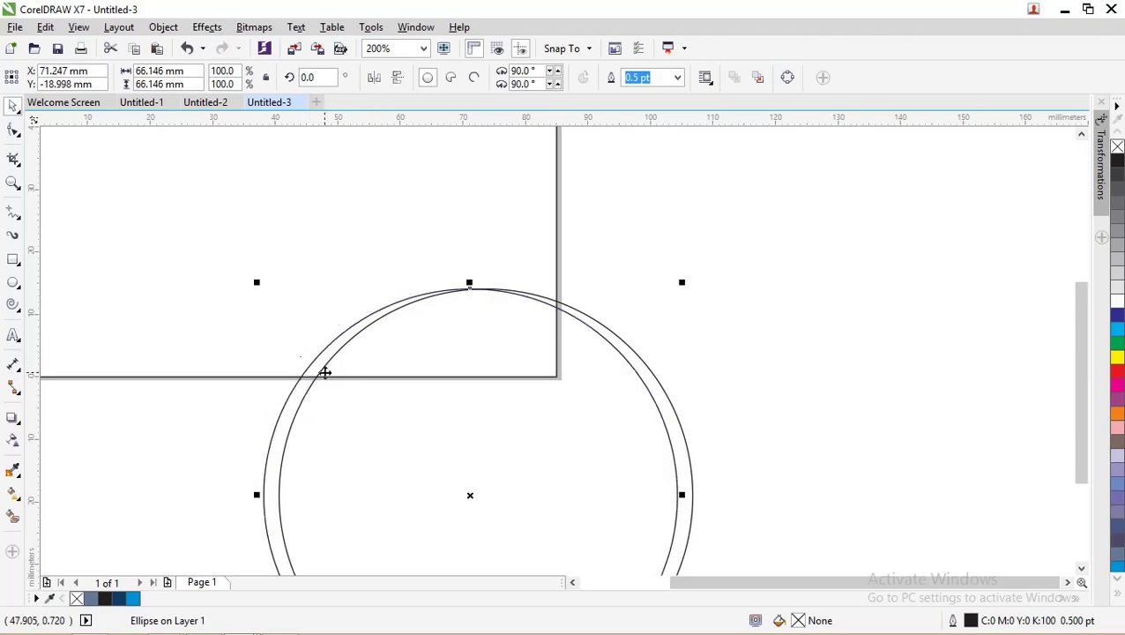
{"action": "left_click", "coordinate": [304, 373]}
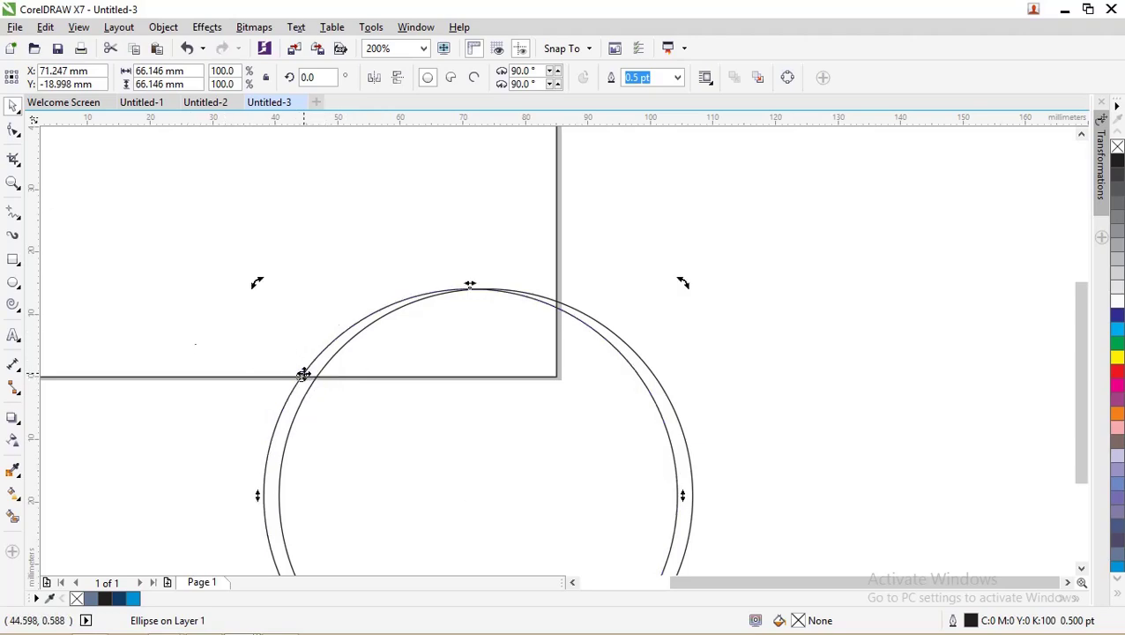
{"action": "scroll", "coordinate": [301, 378], "scroll_direction": "up", "scroll_amount": 4}
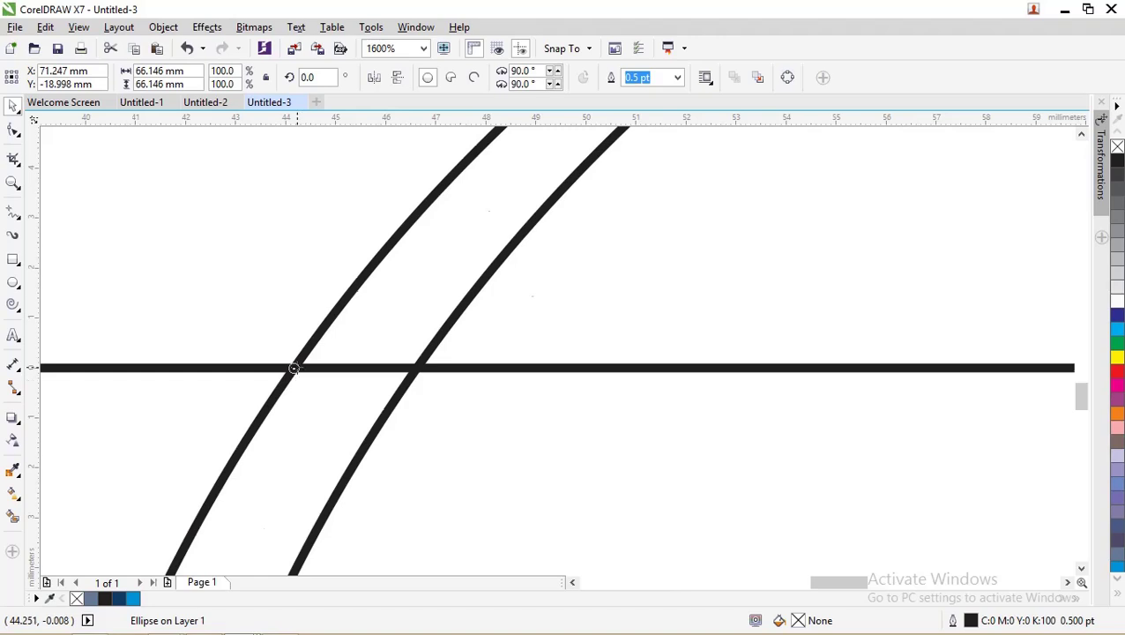
{"action": "scroll", "coordinate": [292, 371], "scroll_direction": "down", "scroll_amount": 5}
{"action": "scroll", "coordinate": [298, 368], "scroll_direction": "up", "scroll_amount": 1}
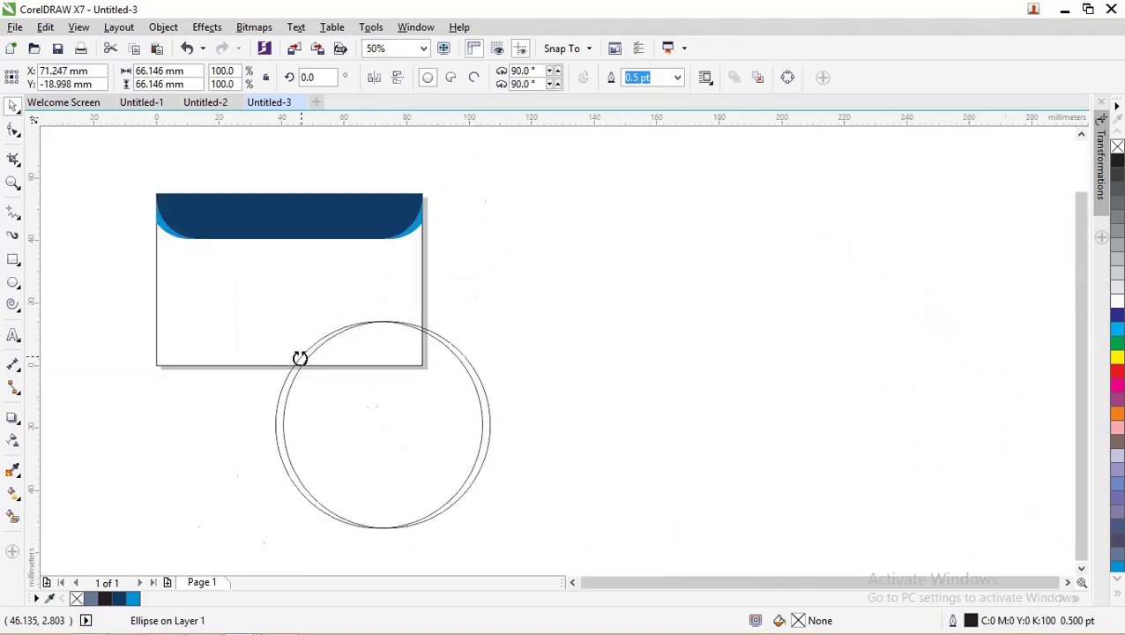
Step: Enlarge the copied circle to about 82.4 mm in diameter, centred at about X 81 mm, Y -13 mm
{"action": "left_click", "coordinate": [300, 361]}
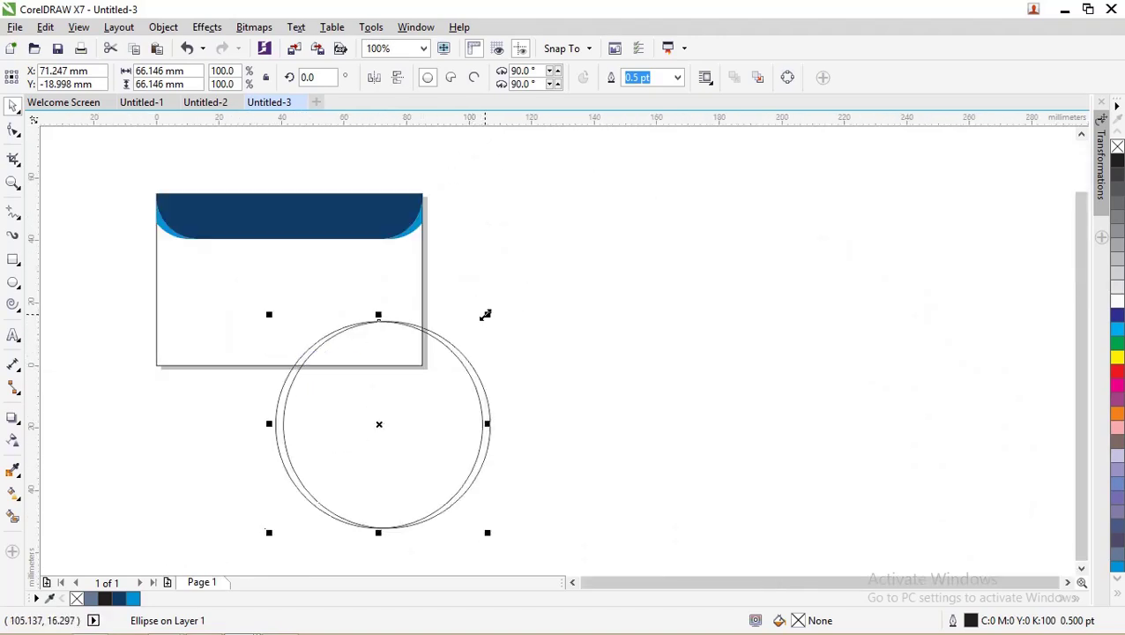
{"action": "left_click_drag", "start_coordinate": [484, 315], "coordinate": [573, 264]}
{"action": "left_click_drag", "start_coordinate": [437, 287], "coordinate": [442, 287]}
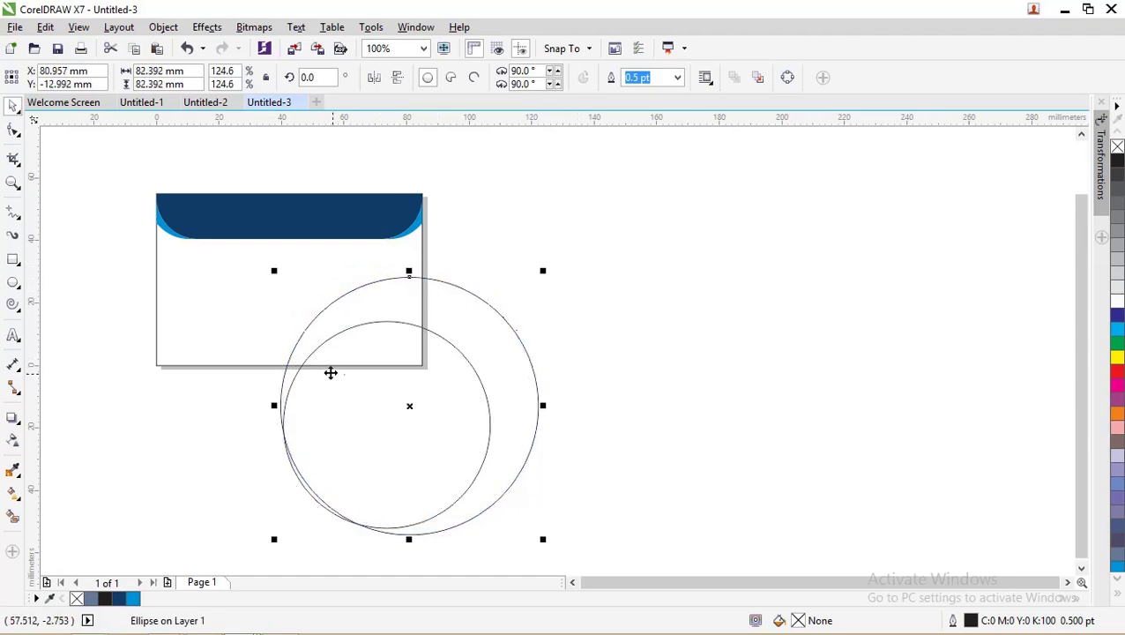
Step: Rotate the large circle about 6.3° clockwise around its crossing with the card's bottom edge, and deselect it
{"action": "left_click", "coordinate": [284, 366]}
{"action": "left_click_drag", "start_coordinate": [304, 333], "coordinate": [289, 365]}
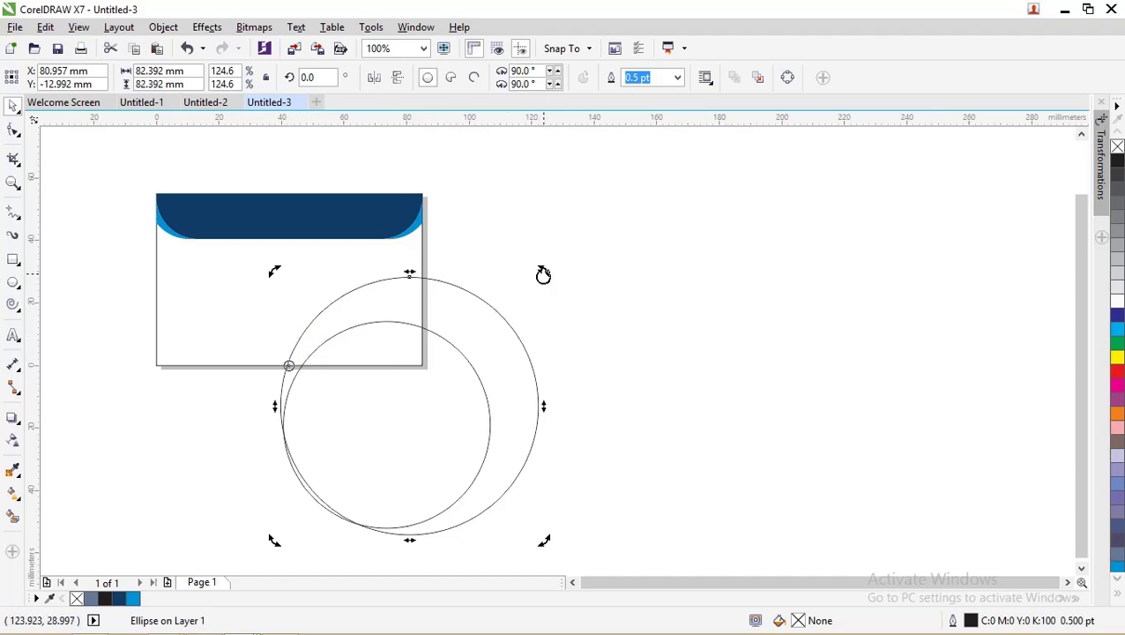
{"action": "left_click_drag", "start_coordinate": [543, 272], "coordinate": [530, 312]}
{"action": "key", "text": "Escape"}
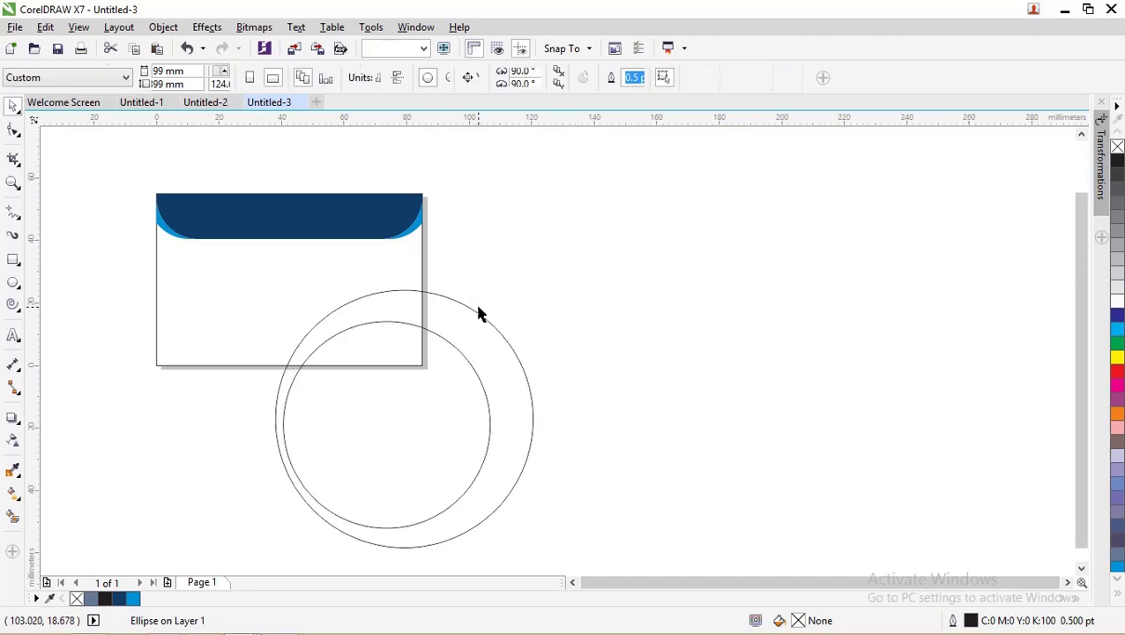
{"action": "key", "text": "F7"}
{"action": "left_click_drag", "start_coordinate": [486, 267], "coordinate": [527, 258]}
{"action": "key", "text": "ctrl+z"}
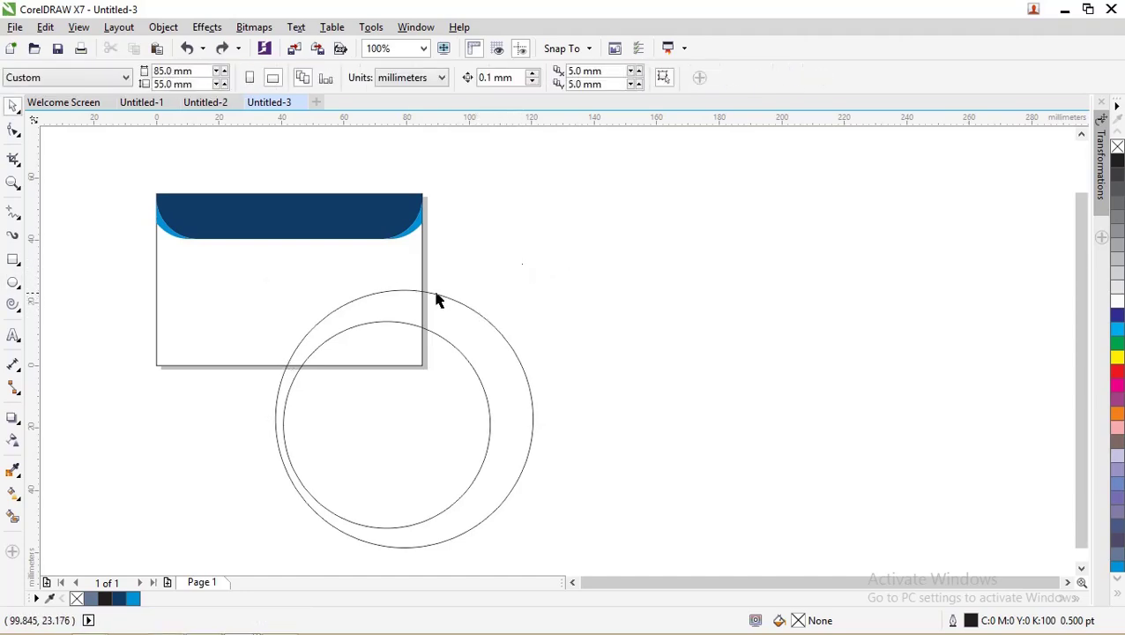
Step: Copy the large circle to the card's lower-left corner at about X 12.1 mm, Y -8.6 mm, and shift all three circles down about 6 mm
{"action": "left_click_drag", "start_coordinate": [455, 304], "coordinate": [247, 275]}
{"action": "left_click", "coordinate": [550, 344]}
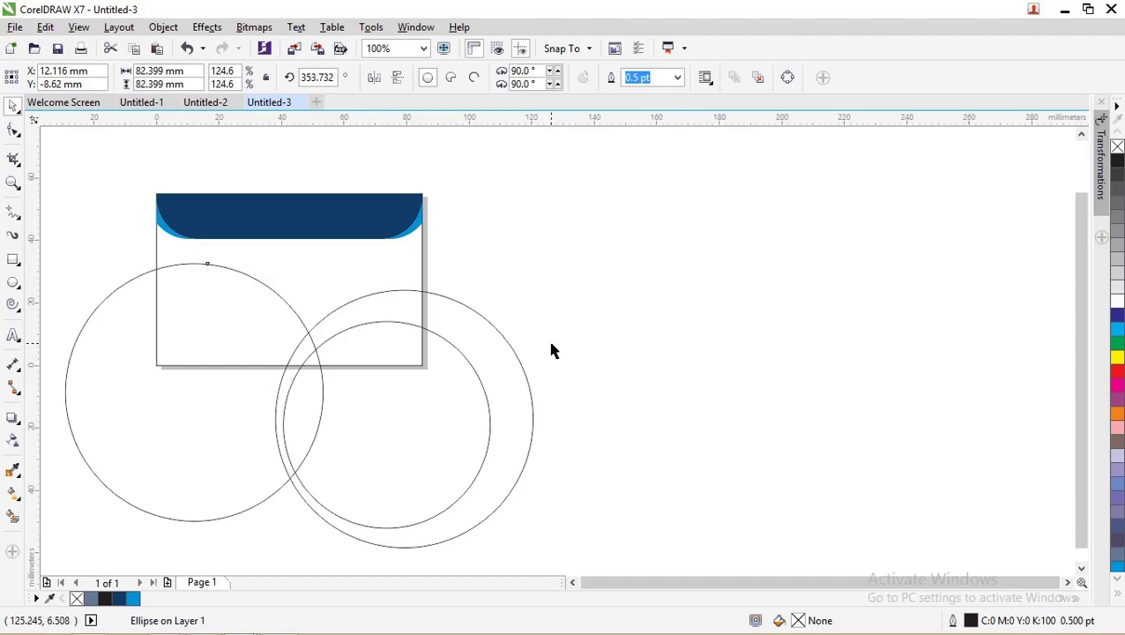
{"action": "scroll", "coordinate": [504, 335], "scroll_direction": "down", "scroll_amount": 2}
{"action": "left_click_drag", "start_coordinate": [447, 448], "coordinate": [243, 304]}
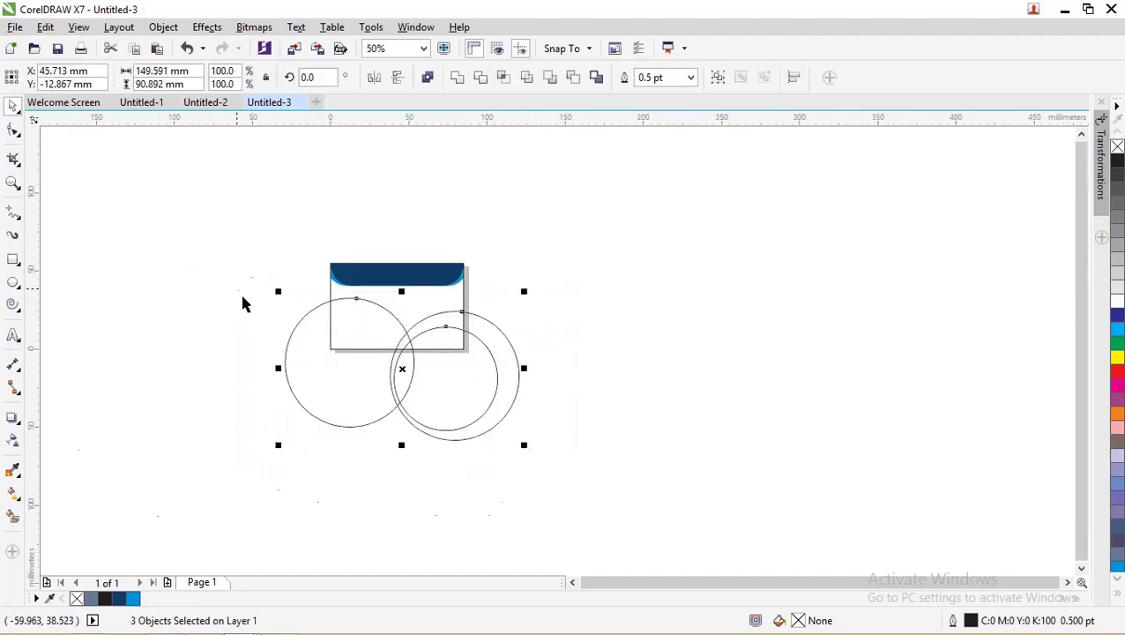
{"action": "scroll", "coordinate": [428, 351], "scroll_direction": "up", "scroll_amount": 2}
{"action": "left_click_drag", "start_coordinate": [450, 315], "coordinate": [449, 323]}
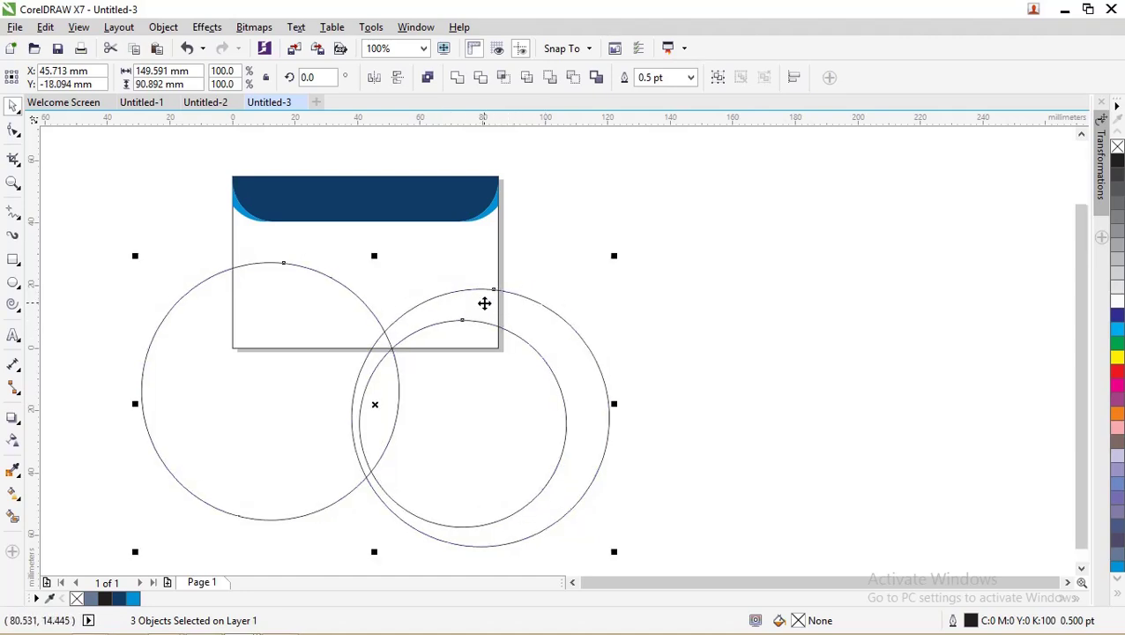
{"action": "key", "text": "Down"}
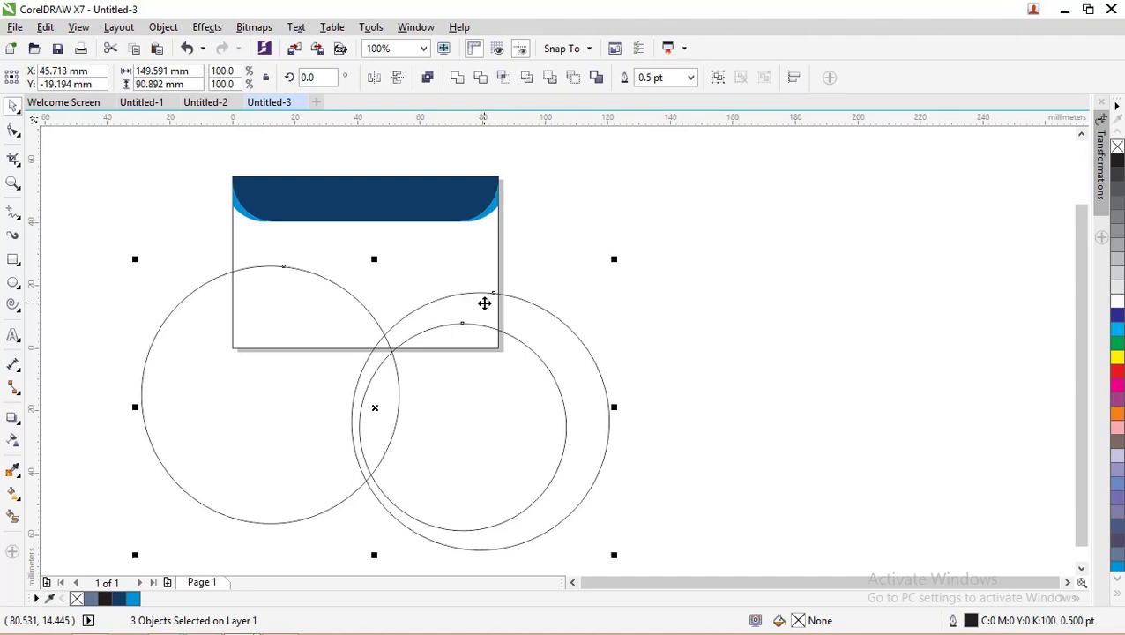
{"action": "key", "text": "Up"}
{"action": "left_click", "coordinate": [565, 307]}
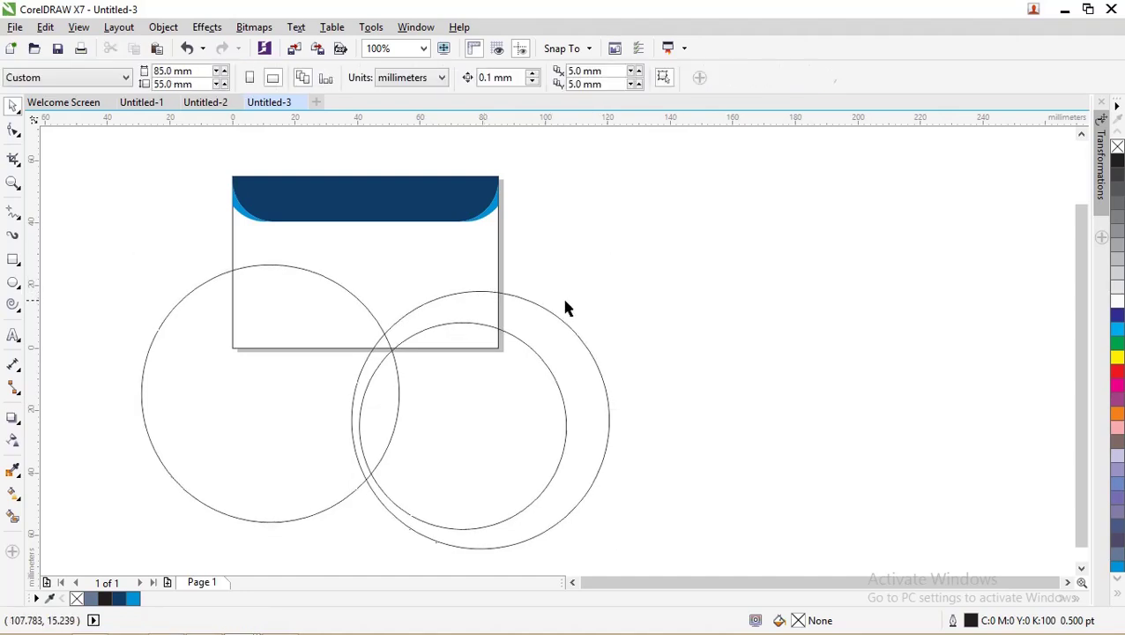
Step: Nudge the large circle at the lower-right corner 2 mm to the right, so its centre sits at about X 81.3 mm
{"action": "left_click", "coordinate": [545, 312]}
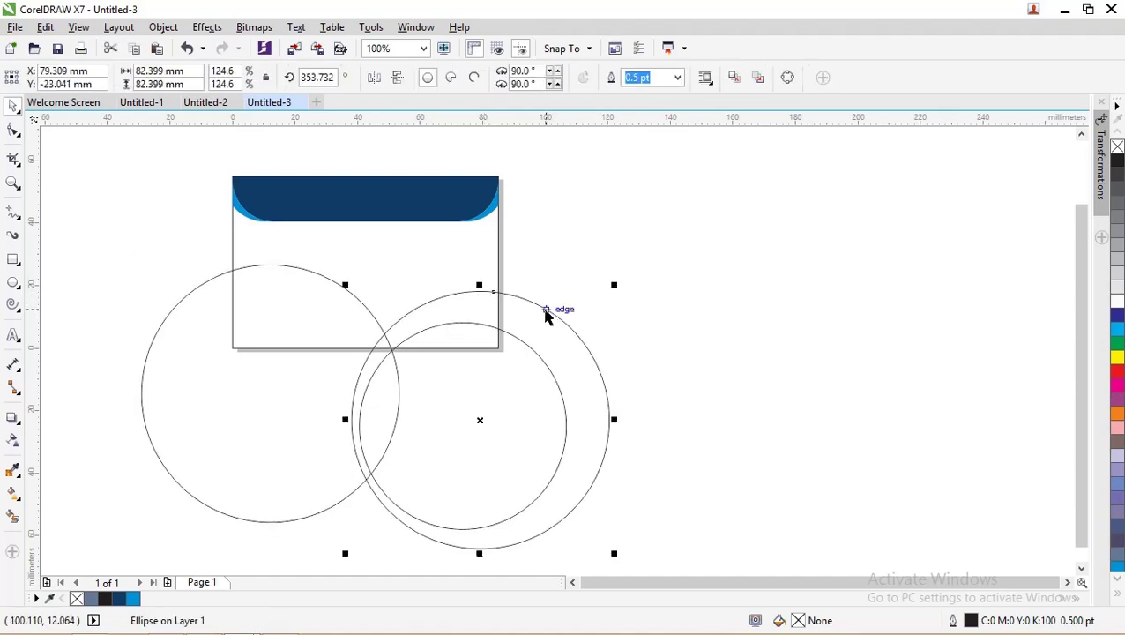
{"action": "key", "text": "Right"}
{"action": "key", "text": "Right"}
{"action": "key", "text": "Right"}
{"action": "key", "text": "Right"}
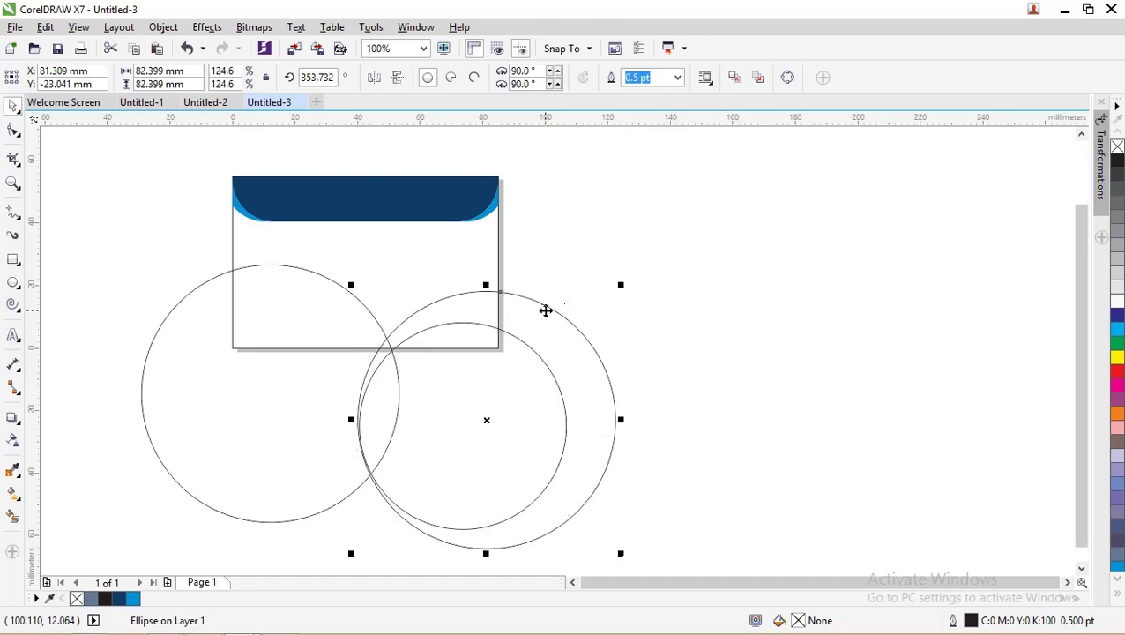
Step: Smart-fill the areas enclosed by the circles and the card's bottom corners with slate blue and a 0.5 pt black outline
{"action": "left_click", "coordinate": [13, 515]}
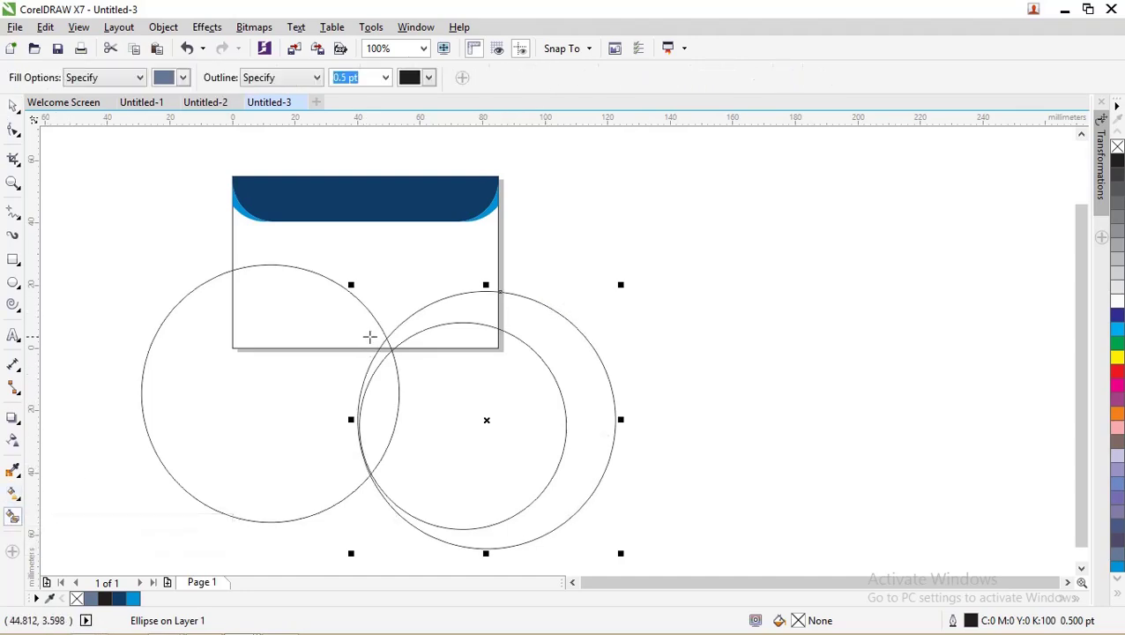
{"action": "left_click", "coordinate": [472, 337]}
{"action": "left_click", "coordinate": [468, 309]}
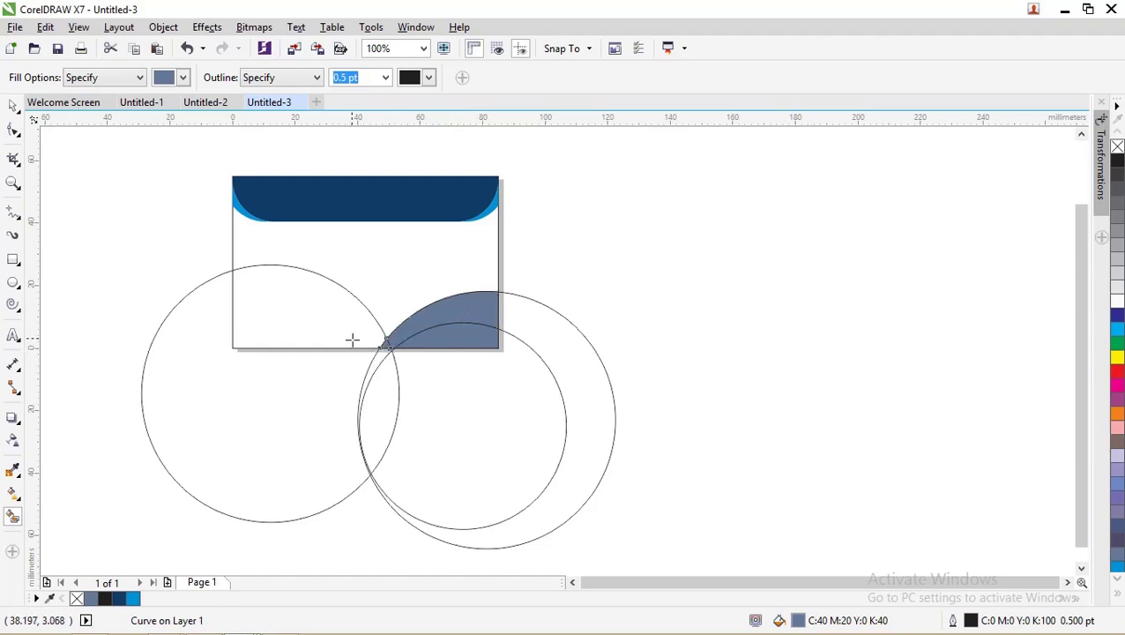
{"action": "left_click", "coordinate": [317, 306]}
Step: Delete the three construction circles, keeping only the filled curved shapes inside the card
{"action": "left_click", "coordinate": [12, 107]}
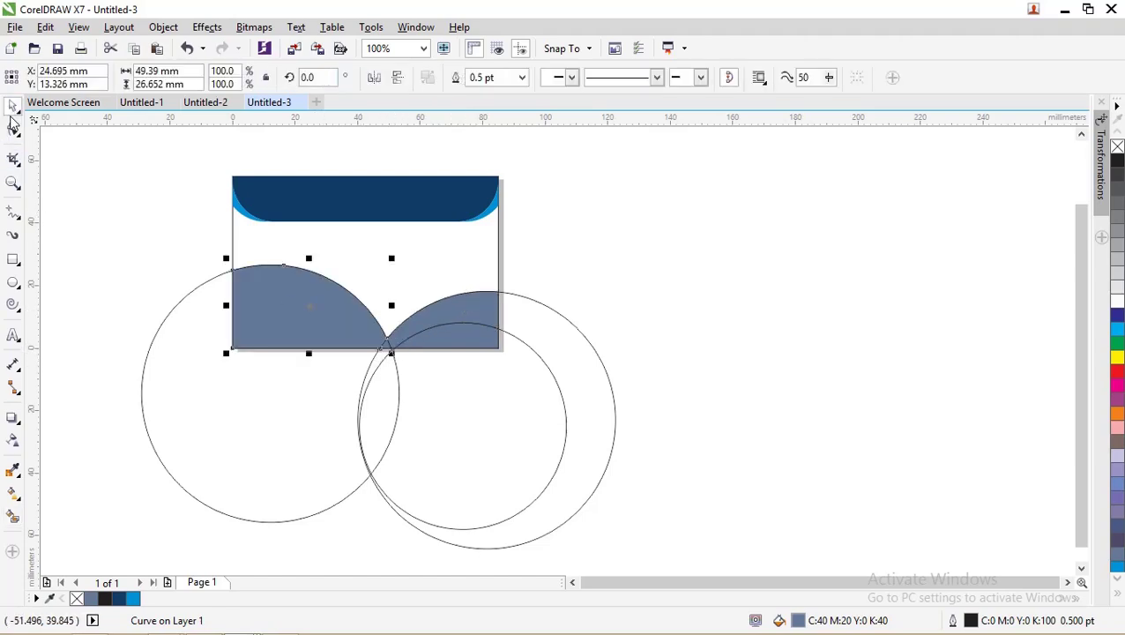
{"action": "left_click", "coordinate": [129, 324]}
{"action": "left_click", "coordinate": [159, 352]}
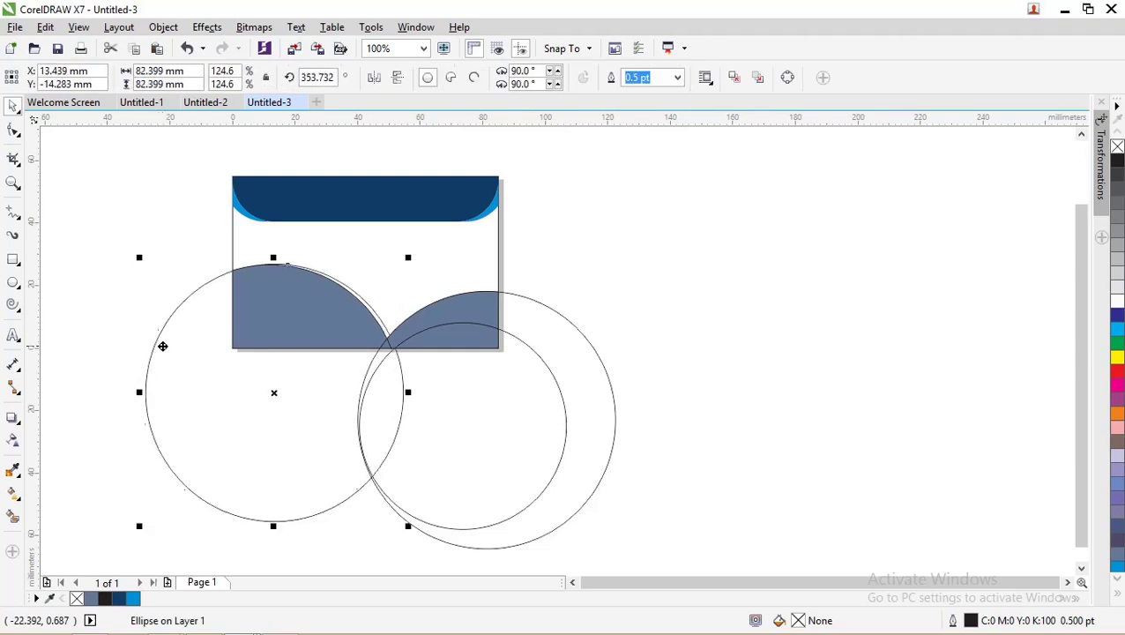
{"action": "key", "text": "Delete"}
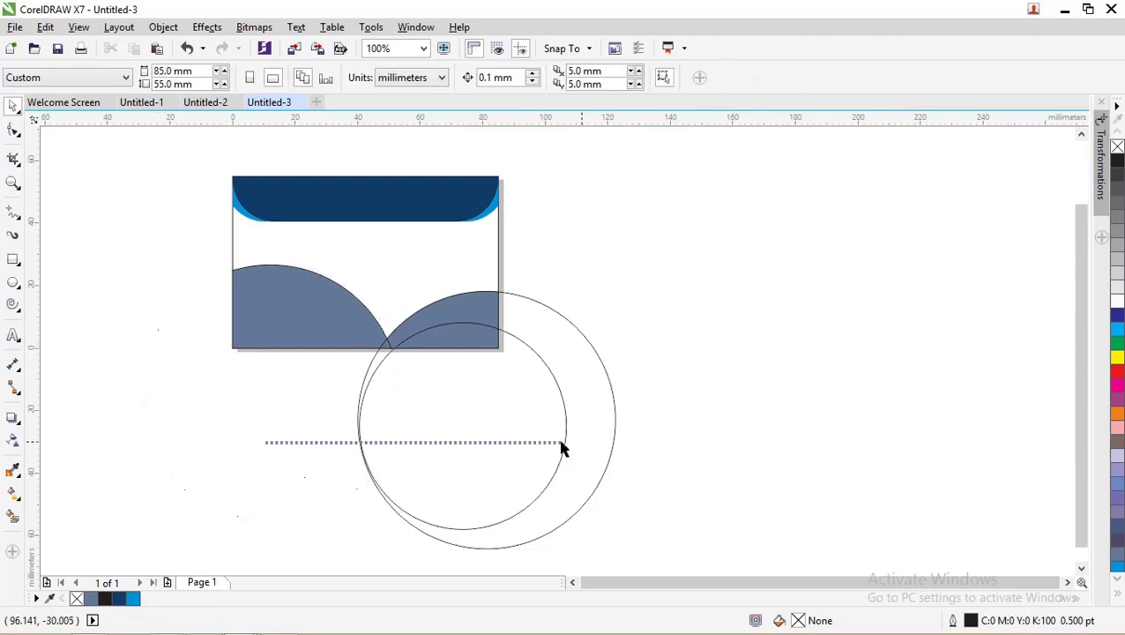
{"action": "left_click", "coordinate": [614, 394]}
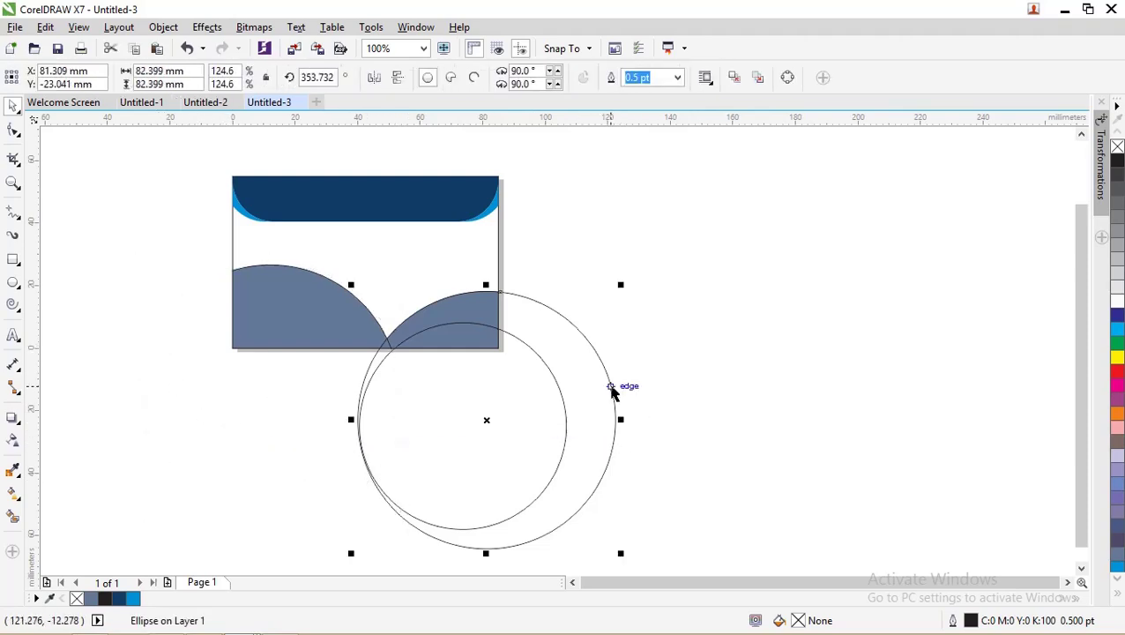
{"action": "key", "text": "Delete"}
{"action": "left_click", "coordinate": [563, 404]}
{"action": "key", "text": "Delete"}
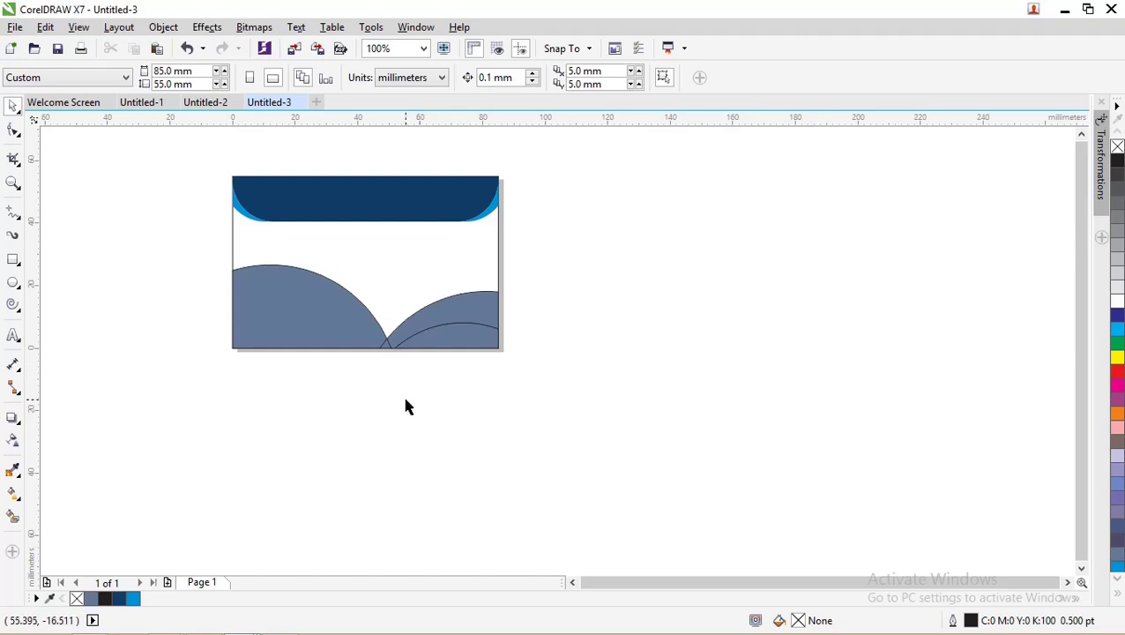
Step: Weld the small overlap piece at the bottom edge to the outer curved band at the lower-right corner
{"action": "scroll", "coordinate": [405, 406], "scroll_direction": "up", "scroll_amount": 1}
{"action": "left_click", "coordinate": [375, 289]}
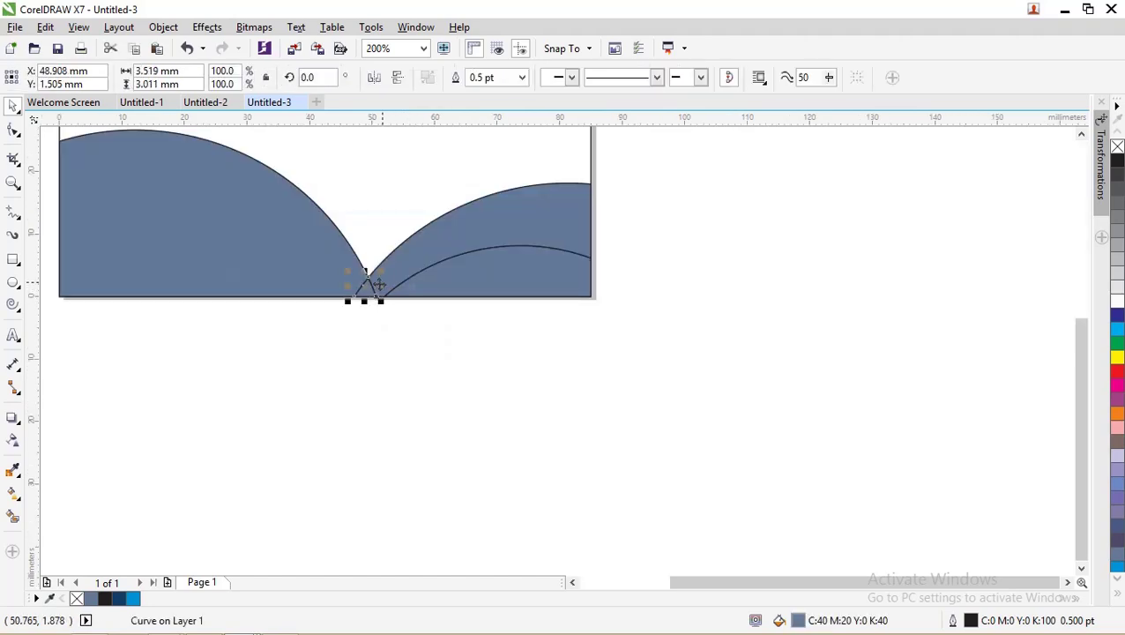
{"action": "left_click", "coordinate": [409, 287], "text": "shift"}
{"action": "left_click", "coordinate": [456, 77]}
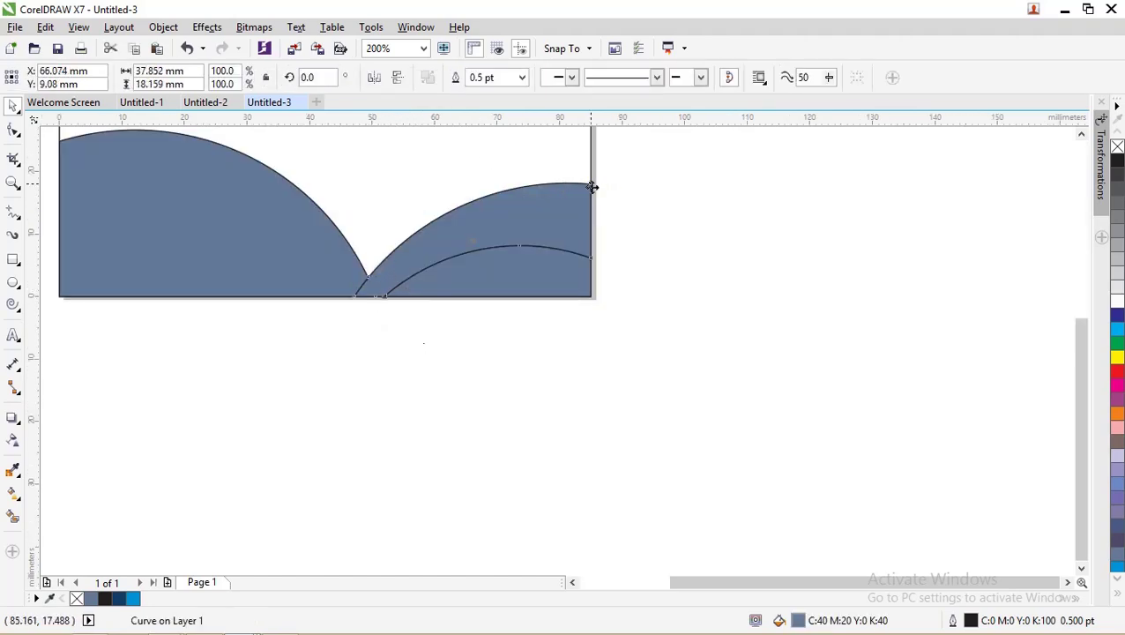
Step: Fill the inner curved segment at the card's lower-right corner with dark blue #0F3D66
{"action": "left_click", "coordinate": [527, 283]}
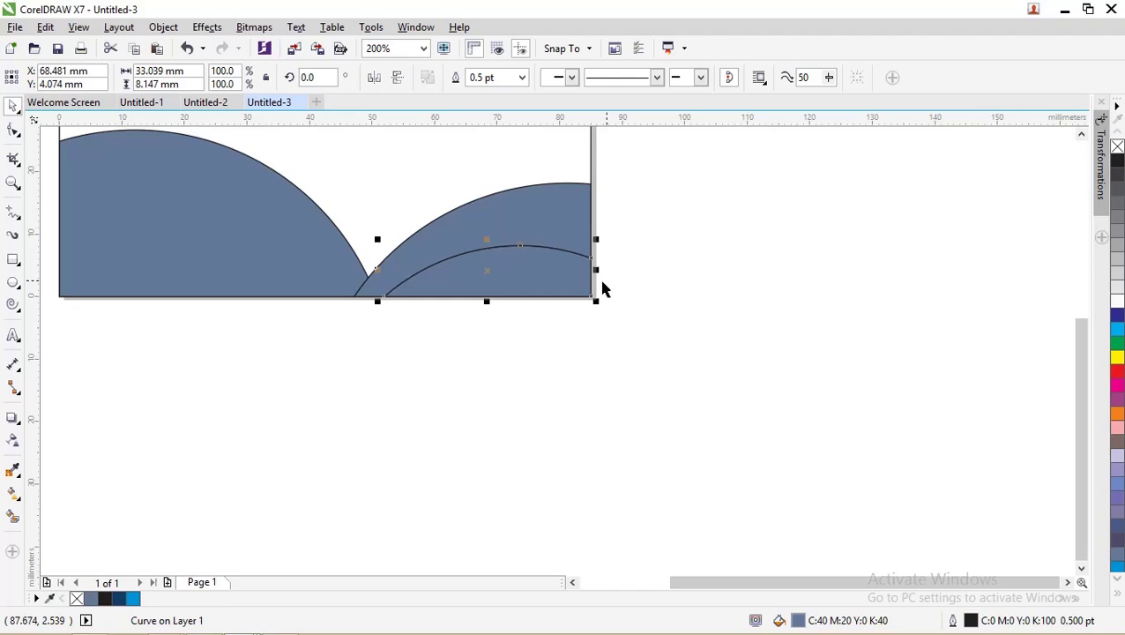
{"action": "left_click", "coordinate": [459, 270]}
{"action": "scroll", "coordinate": [454, 271], "scroll_direction": "down", "scroll_amount": 1}
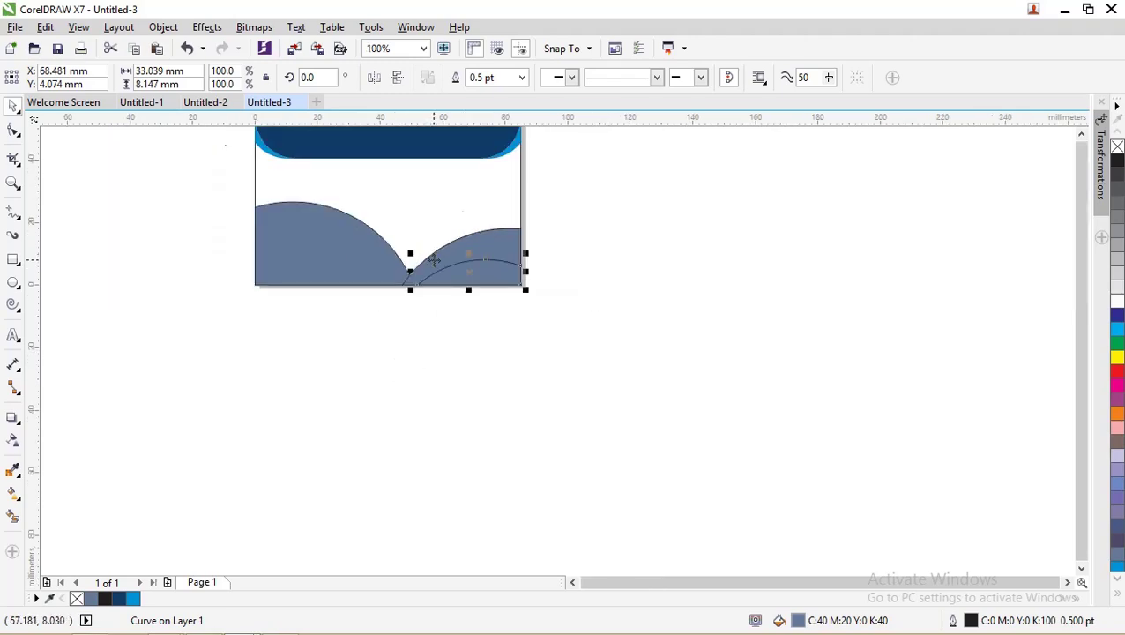
{"action": "scroll", "coordinate": [473, 254], "scroll_direction": "up", "scroll_amount": 1}
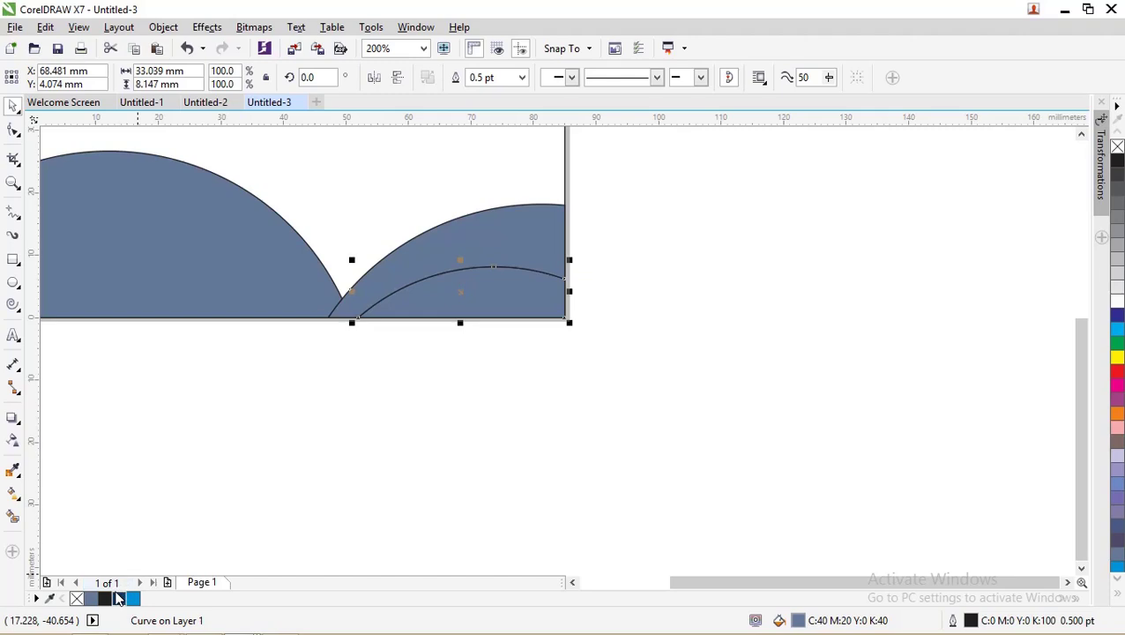
{"action": "left_click", "coordinate": [117, 599]}
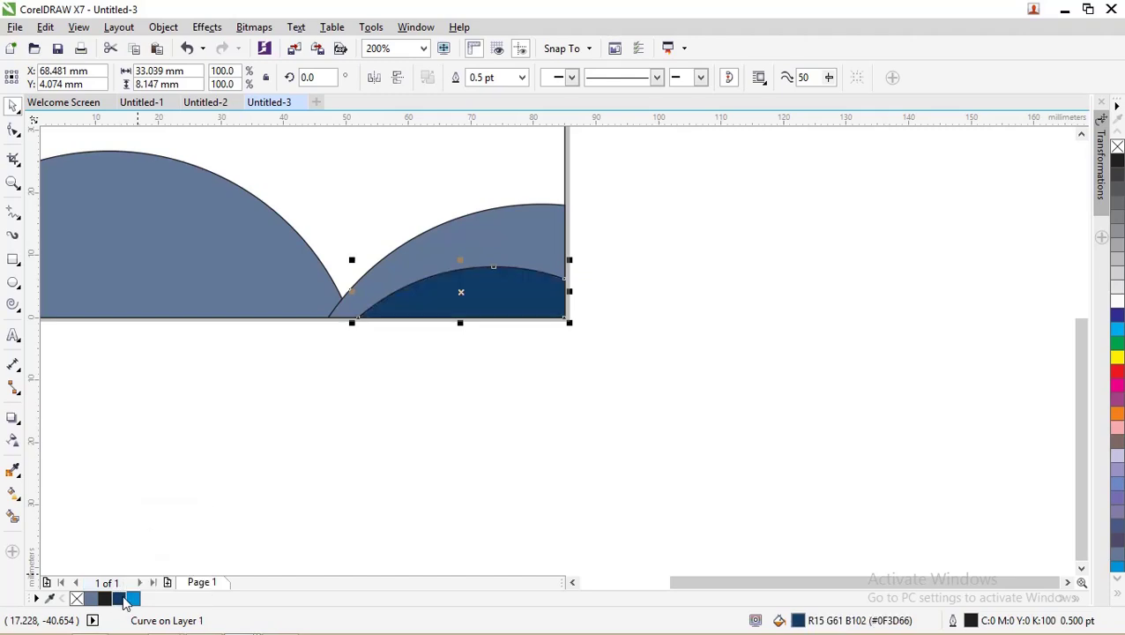
Step: Fill the outer curved band at the card's lower-right corner with bright blue #0091D7
{"action": "left_click", "coordinate": [441, 333]}
{"action": "left_click", "coordinate": [460, 291]}
{"action": "left_click", "coordinate": [456, 410]}
{"action": "left_click", "coordinate": [446, 233]}
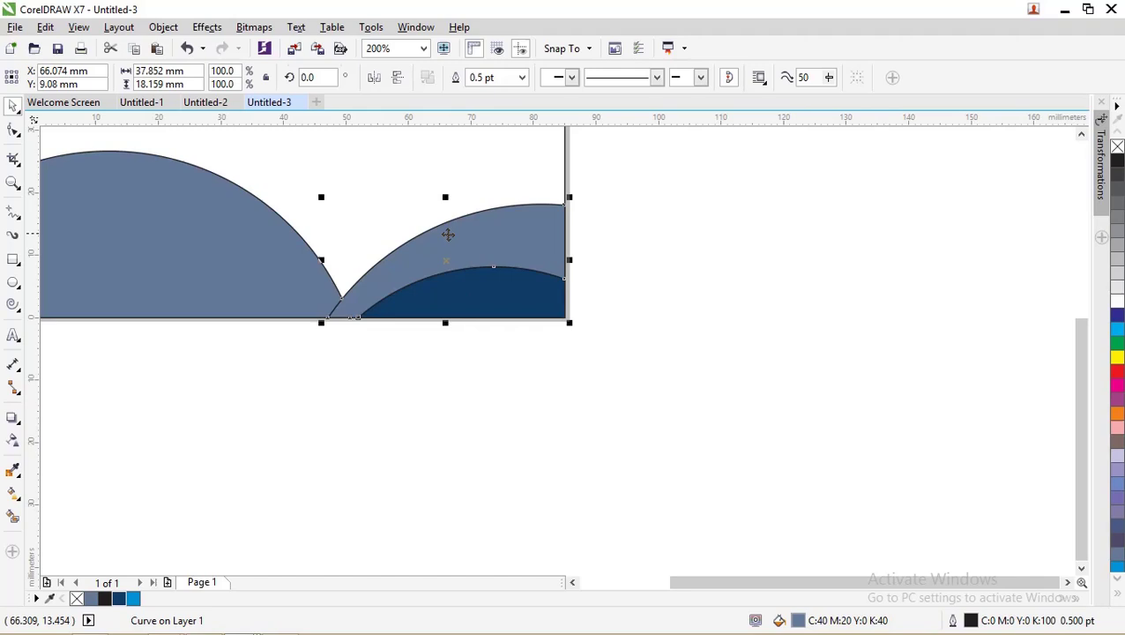
{"action": "left_click", "coordinate": [133, 598]}
{"action": "left_click", "coordinate": [498, 362]}
{"action": "scroll", "coordinate": [414, 271], "scroll_direction": "down", "scroll_amount": 2}
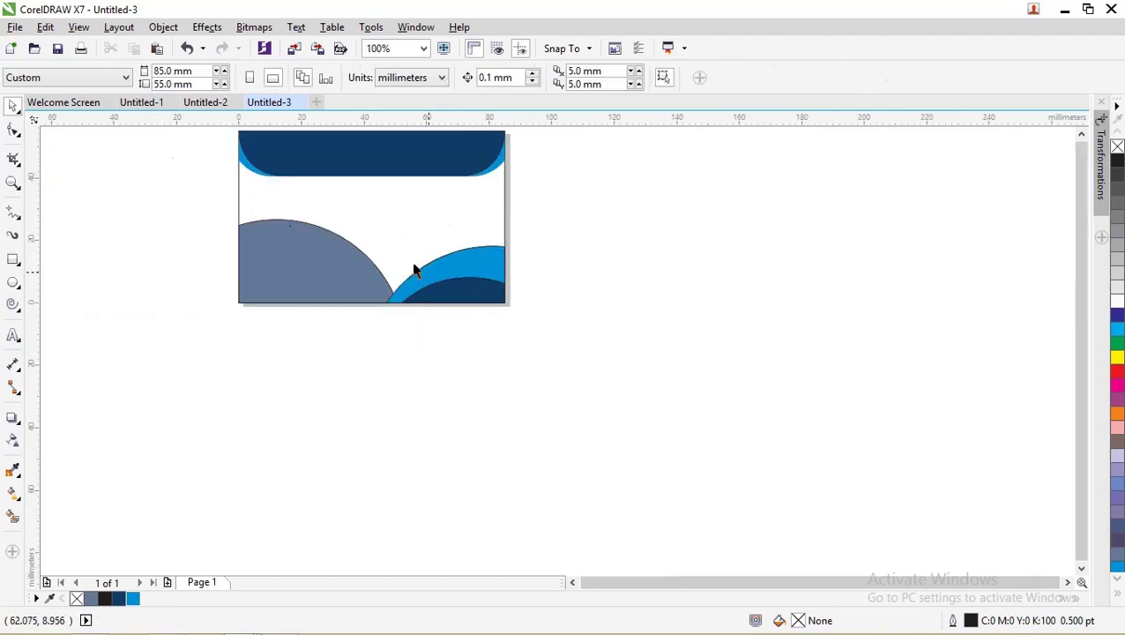
Step: Fill the large curved shape at the card's lower-left corner with the RGB colour #01B3E7
{"action": "left_click", "coordinate": [311, 246]}
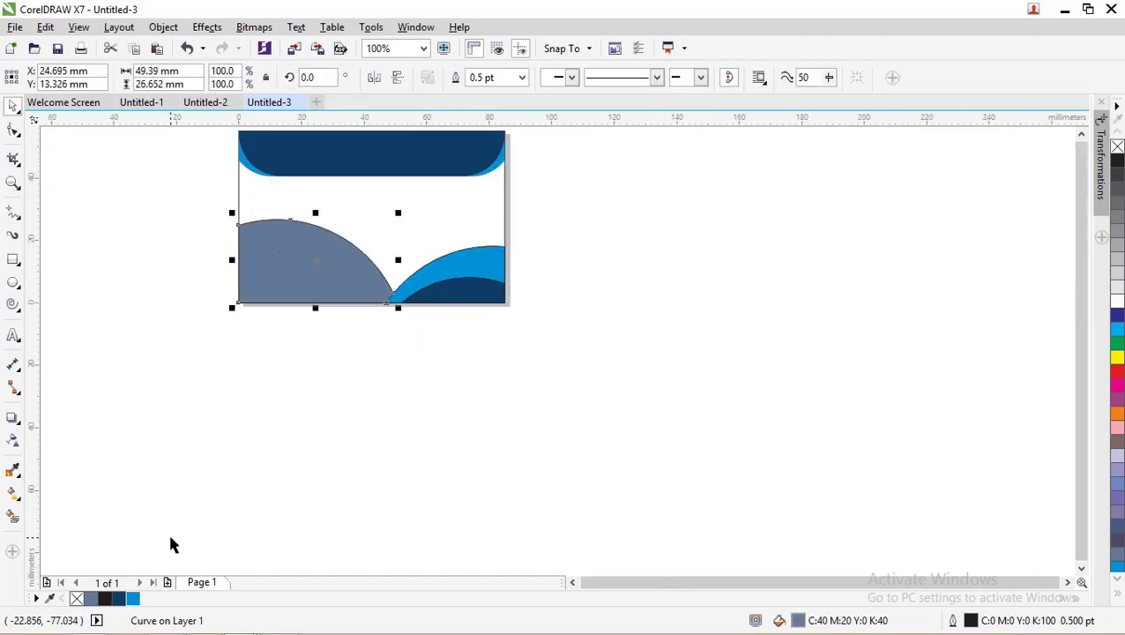
{"action": "scroll", "coordinate": [309, 254], "scroll_direction": "up", "scroll_amount": 2}
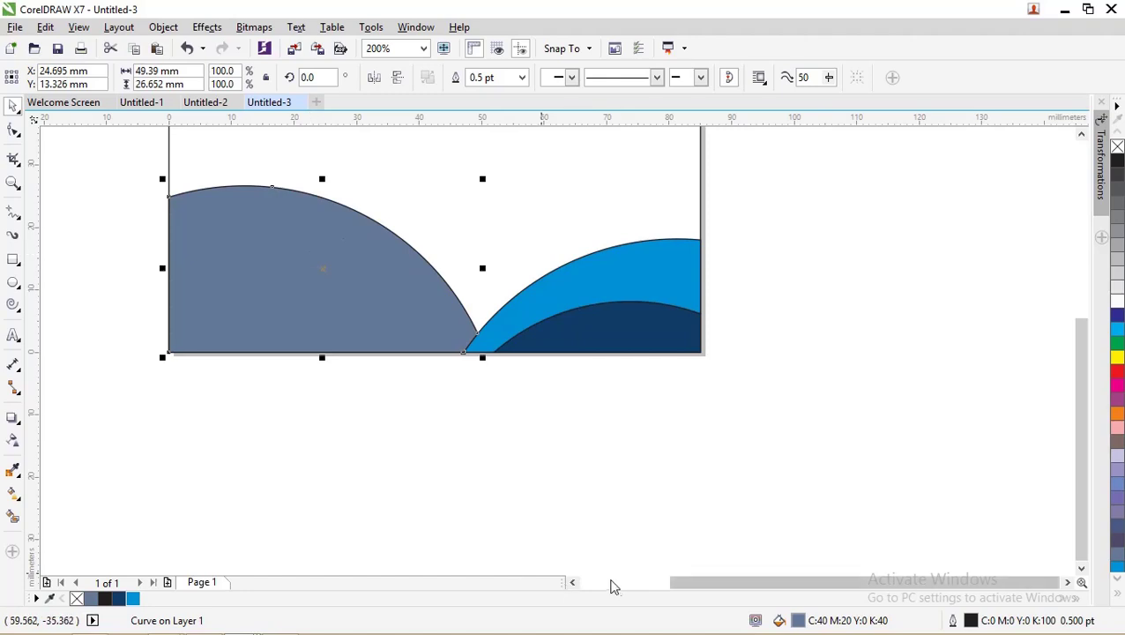
{"action": "double_click", "coordinate": [798, 621]}
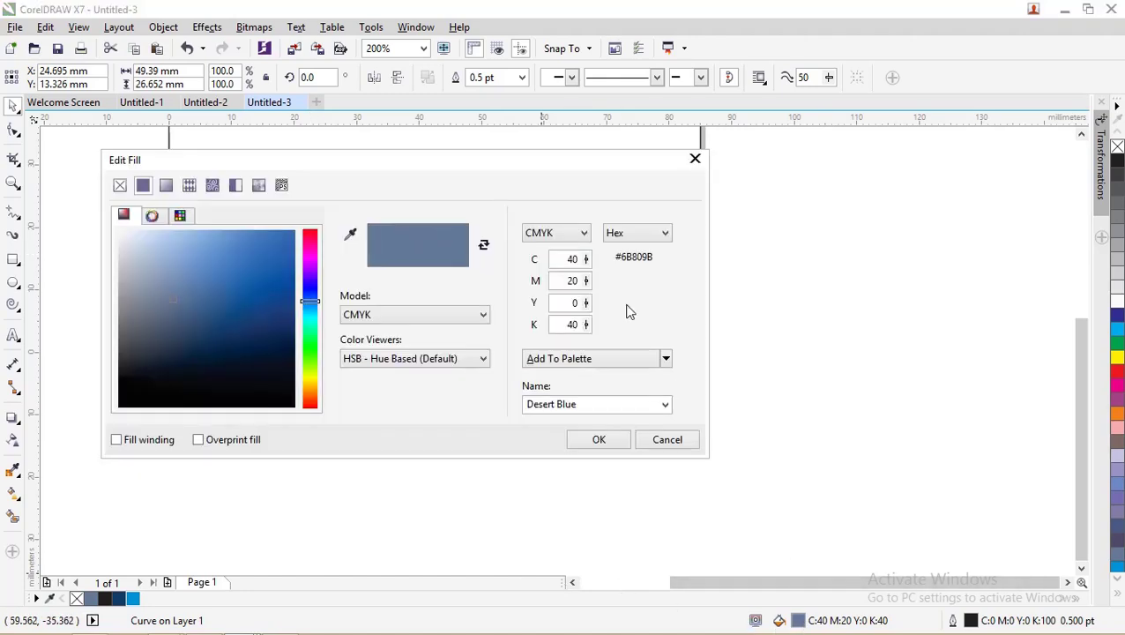
{"action": "left_click", "coordinate": [577, 234]}
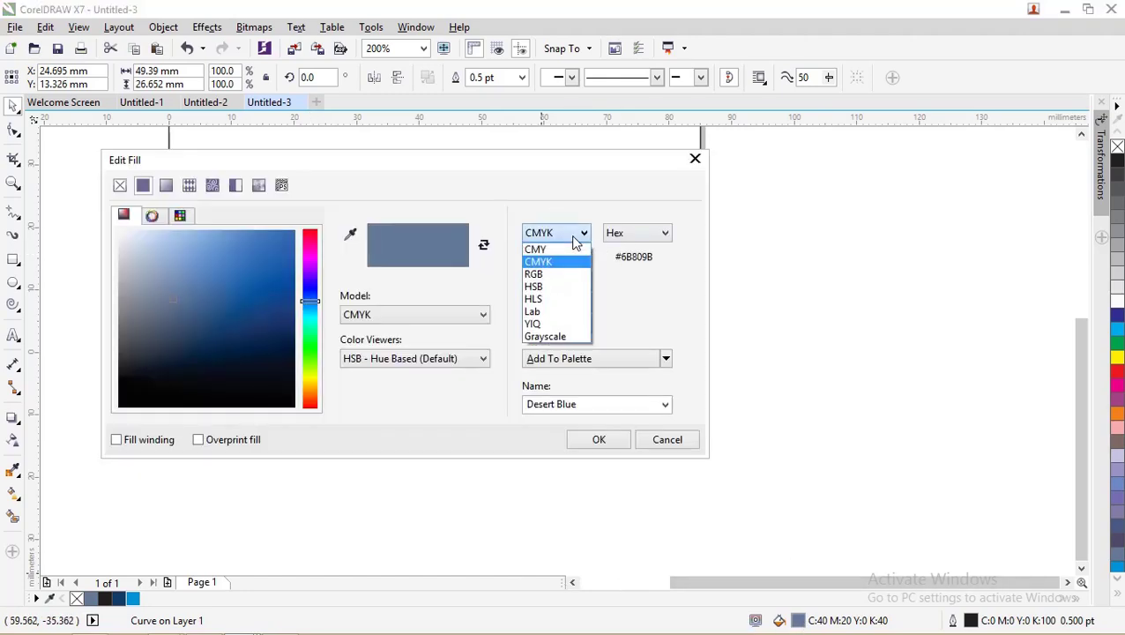
{"action": "left_click", "coordinate": [562, 275]}
{"action": "double_click", "coordinate": [645, 257]}
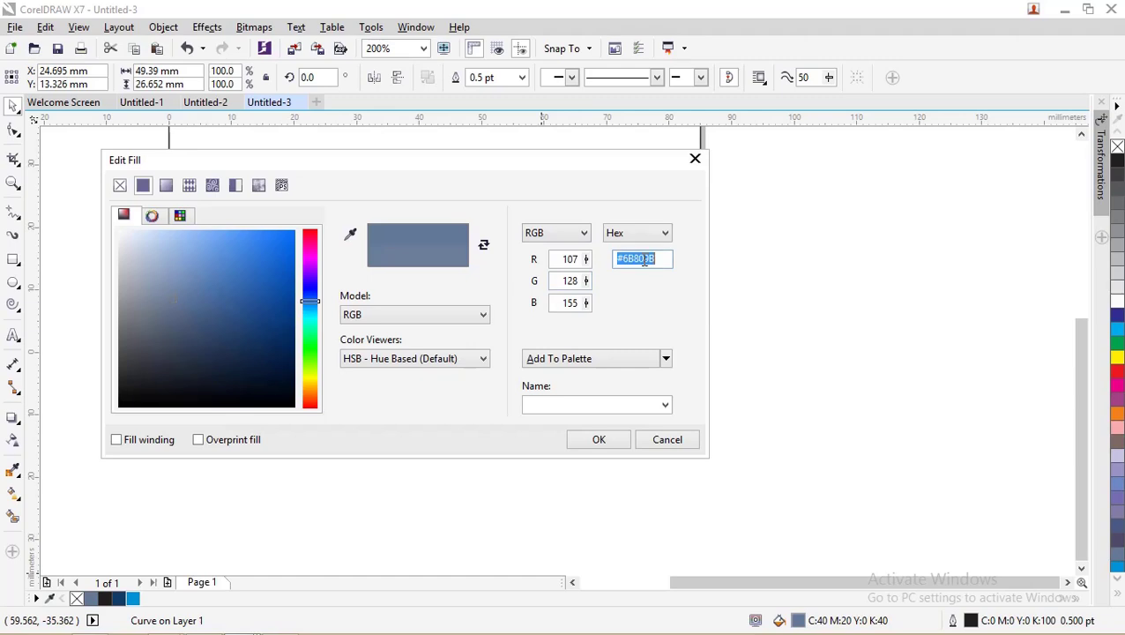
{"action": "right_click", "coordinate": [643, 257]}
{"action": "left_click", "coordinate": [682, 332]}
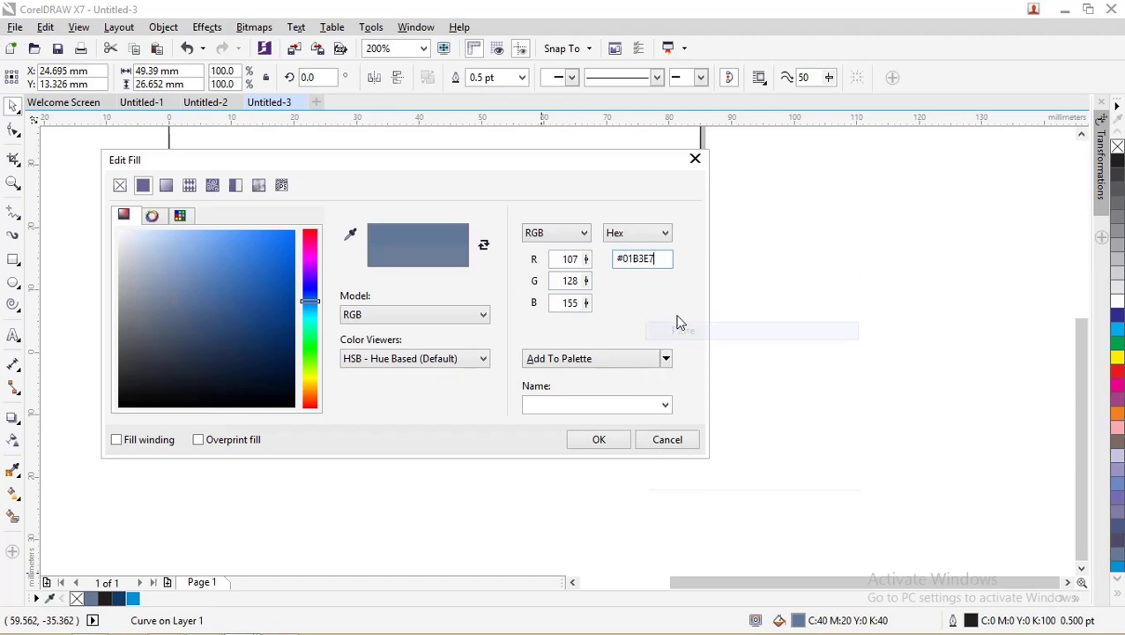
{"action": "left_click_drag", "start_coordinate": [602, 164], "coordinate": [621, 294]}
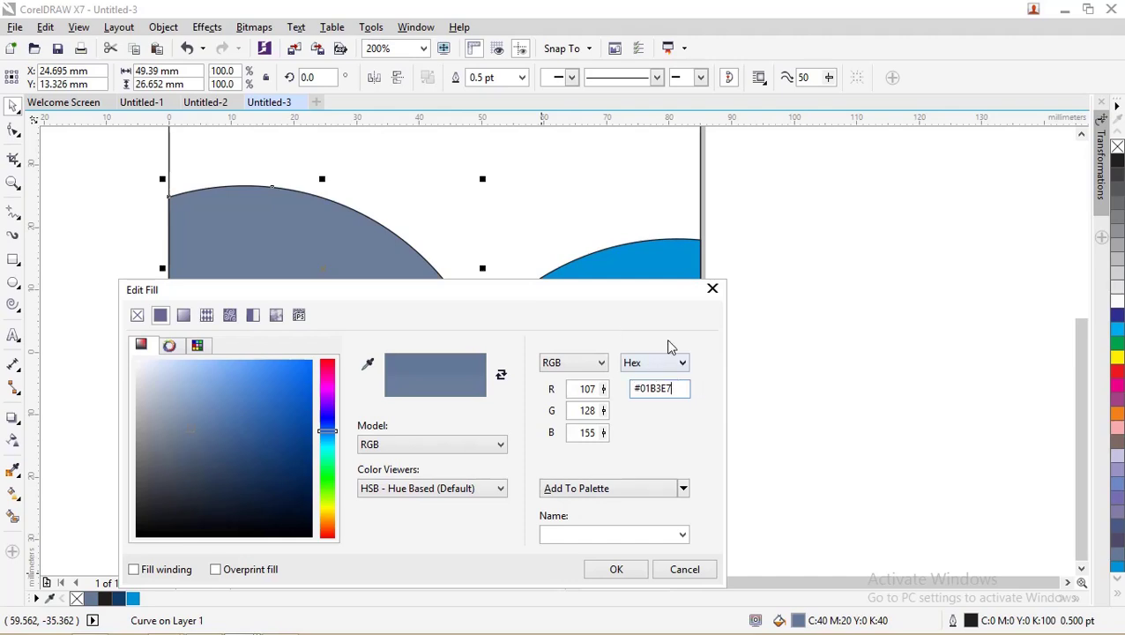
{"action": "left_click", "coordinate": [614, 568]}
{"action": "left_click", "coordinate": [781, 381]}
{"action": "key", "text": "F3"}
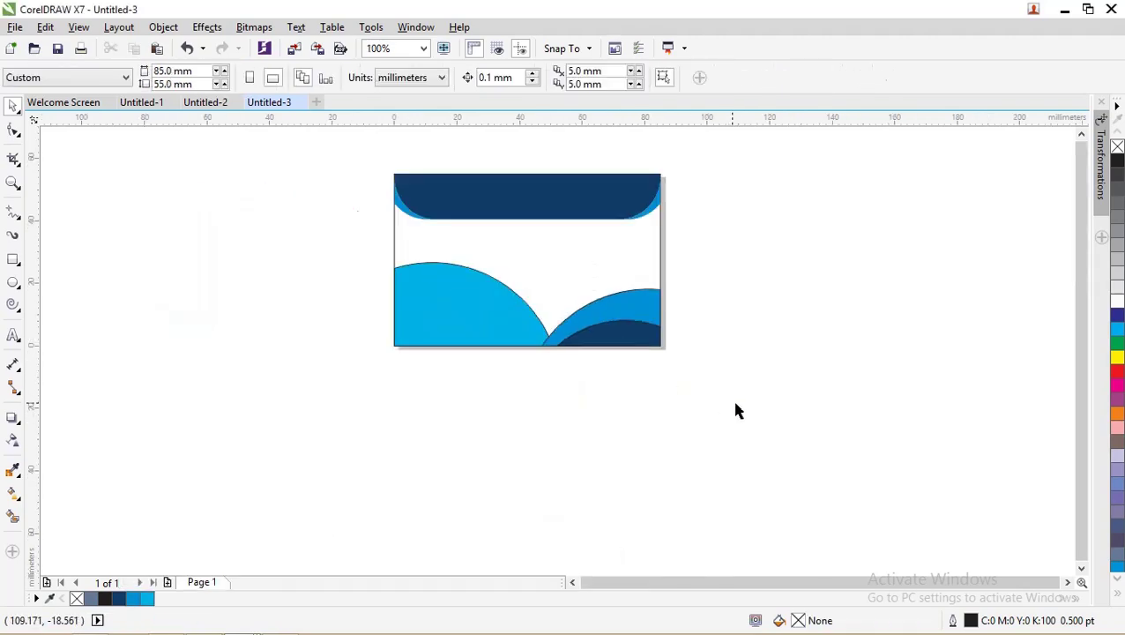
Step: Remove the outlines from the three curved shapes along the card's bottom edge
{"action": "left_click_drag", "start_coordinate": [735, 402], "coordinate": [358, 243]}
{"action": "scroll", "coordinate": [511, 300], "scroll_direction": "up", "scroll_amount": 2}
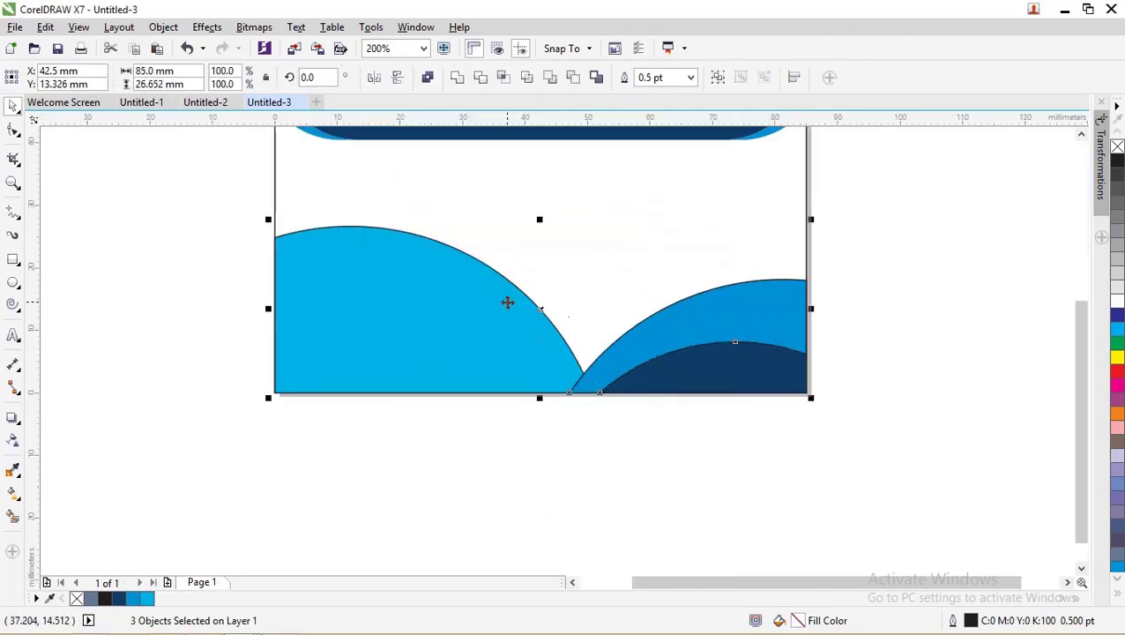
{"action": "right_click", "coordinate": [1117, 148]}
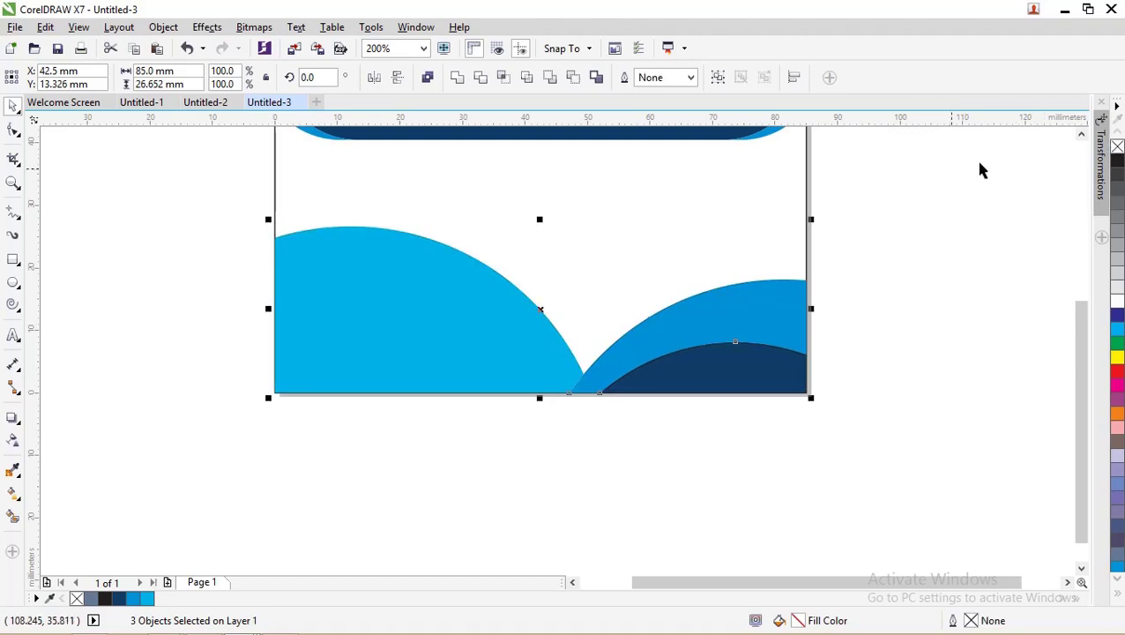
{"action": "left_click", "coordinate": [921, 176]}
{"action": "scroll", "coordinate": [629, 213], "scroll_direction": "down", "scroll_amount": 2}
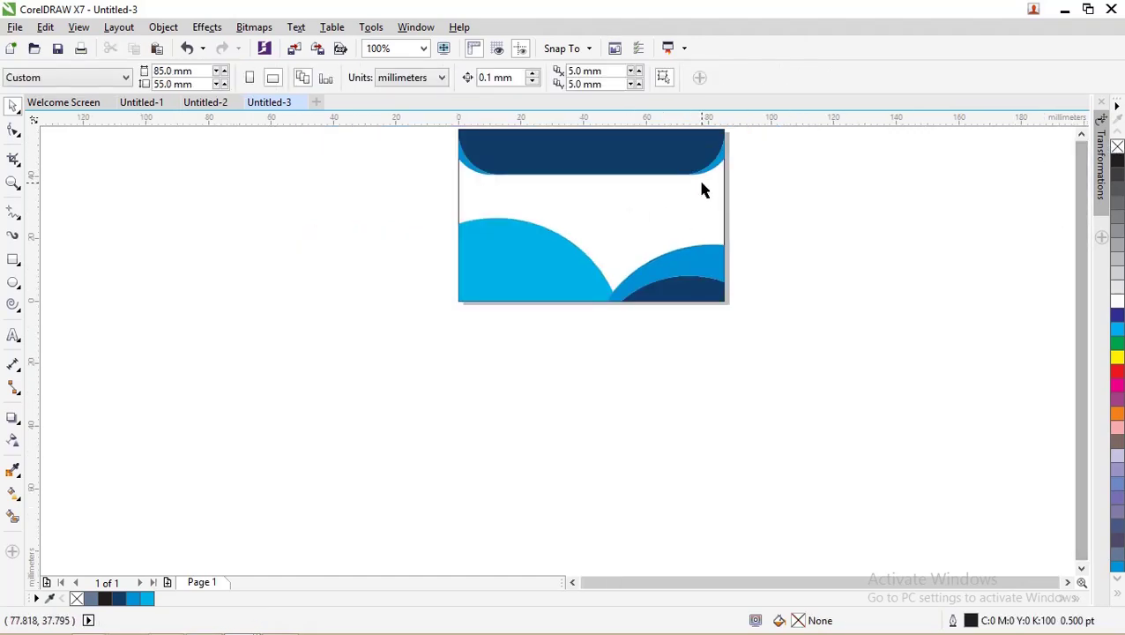
{"action": "scroll", "coordinate": [488, 227], "scroll_direction": "down", "scroll_amount": 2}
{"action": "scroll", "coordinate": [520, 180], "scroll_direction": "up", "scroll_amount": 2}
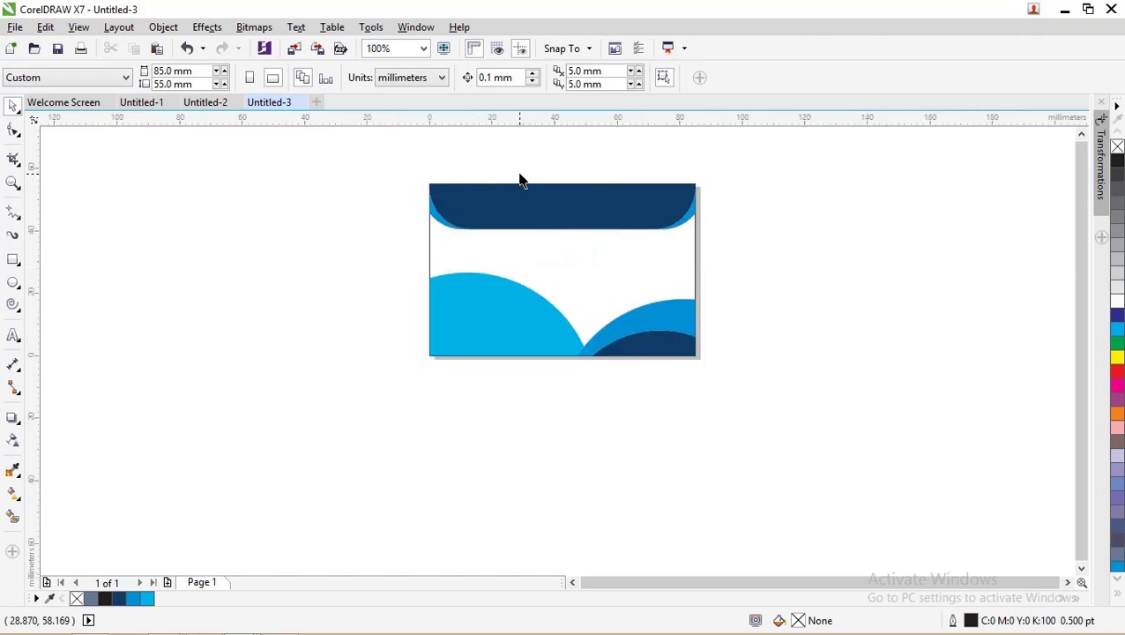
{"action": "scroll", "coordinate": [512, 346], "scroll_direction": "up", "scroll_amount": 1}
{"action": "scroll", "coordinate": [514, 330], "scroll_direction": "down", "scroll_amount": 2}
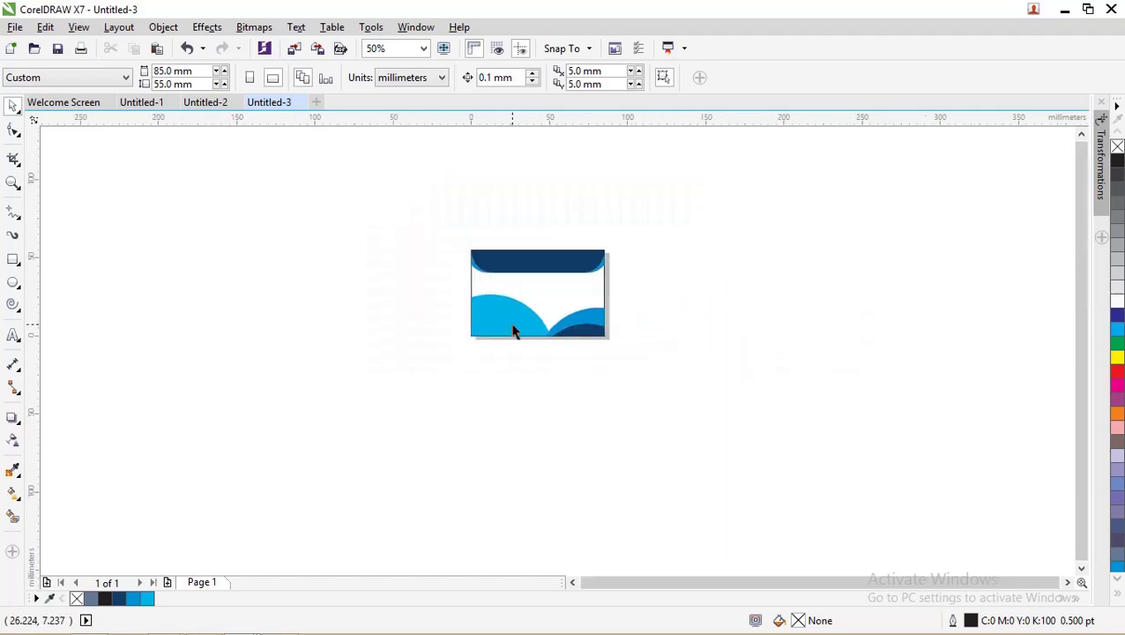
{"action": "left_click_drag", "start_coordinate": [644, 368], "coordinate": [412, 221]}
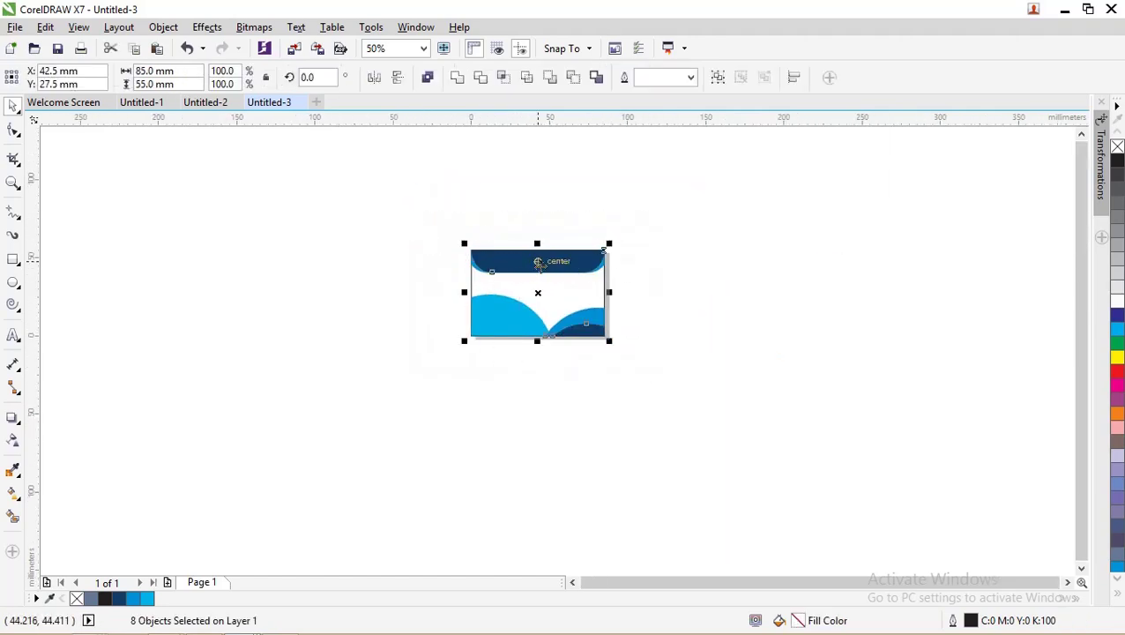
{"action": "left_click_drag", "start_coordinate": [529, 261], "coordinate": [411, 261]}
{"action": "key", "text": "p"}
{"action": "left_click", "coordinate": [617, 295]}
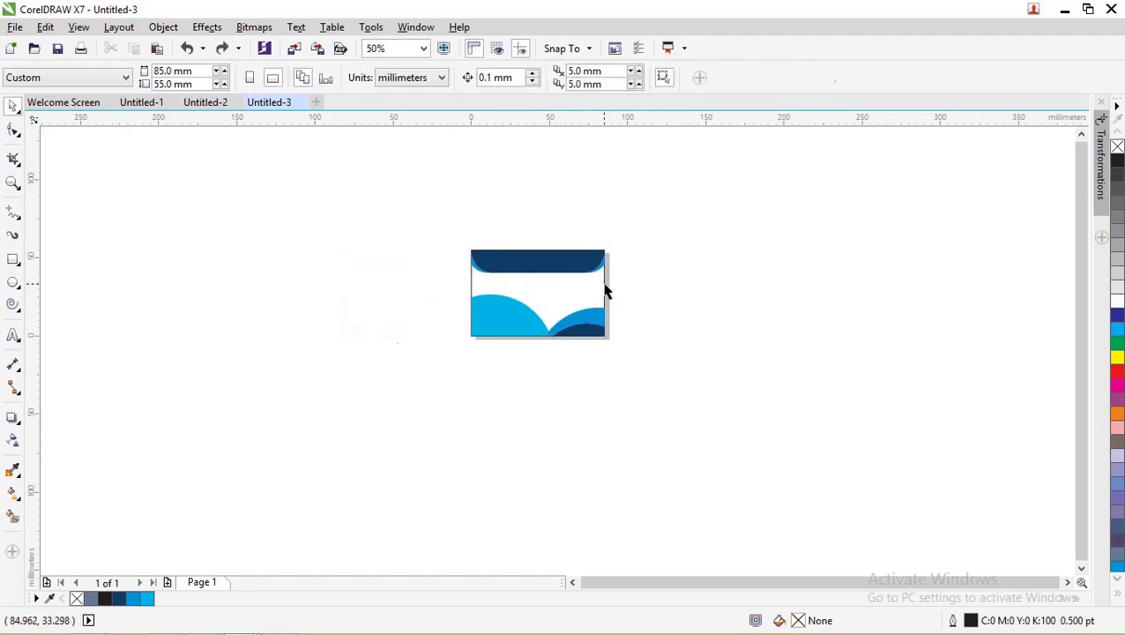
Step: Fill the card's background rectangle with white and place a duplicate of the whole card to the left of the original
{"action": "left_click", "coordinate": [606, 290]}
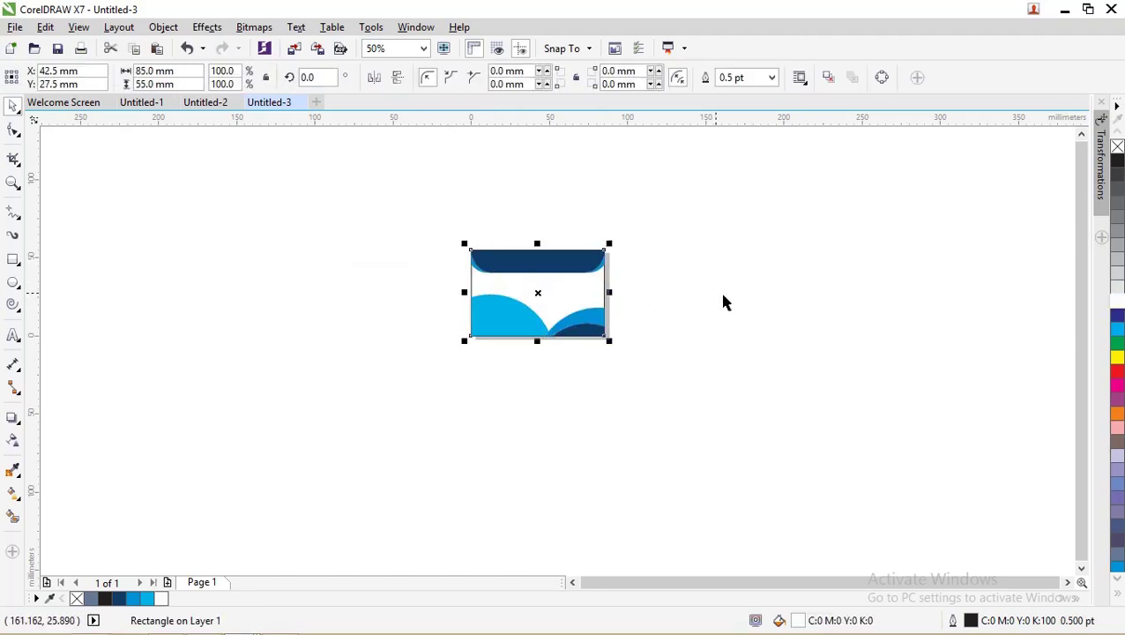
{"action": "left_click", "coordinate": [655, 344]}
{"action": "left_click_drag", "start_coordinate": [660, 356], "coordinate": [379, 213]}
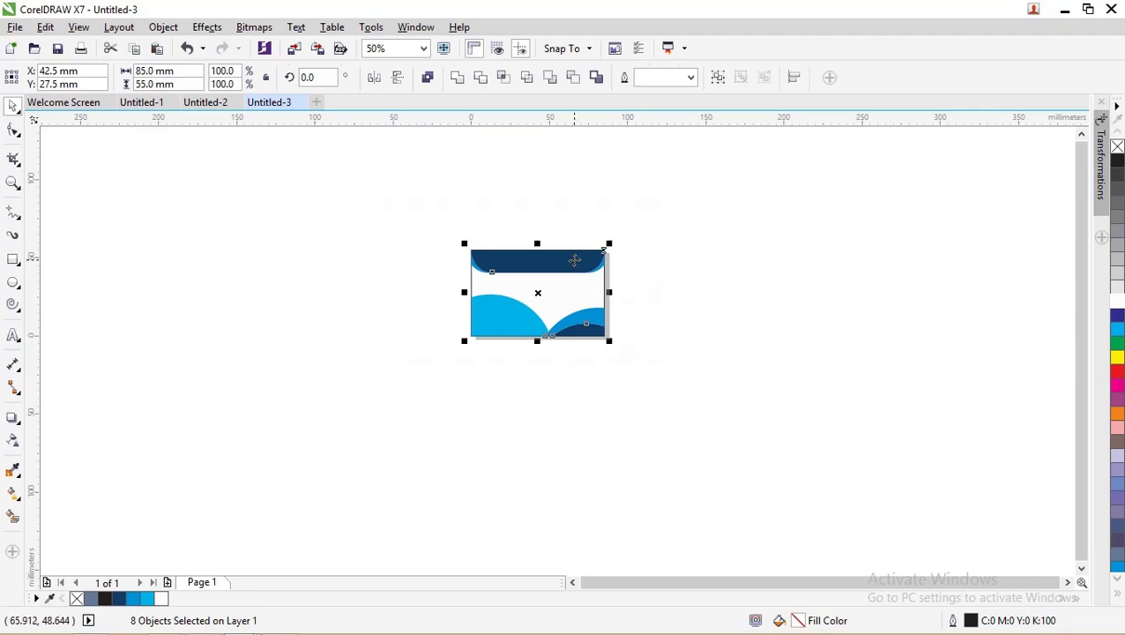
{"action": "left_click_drag", "start_coordinate": [574, 260], "coordinate": [388, 256]}
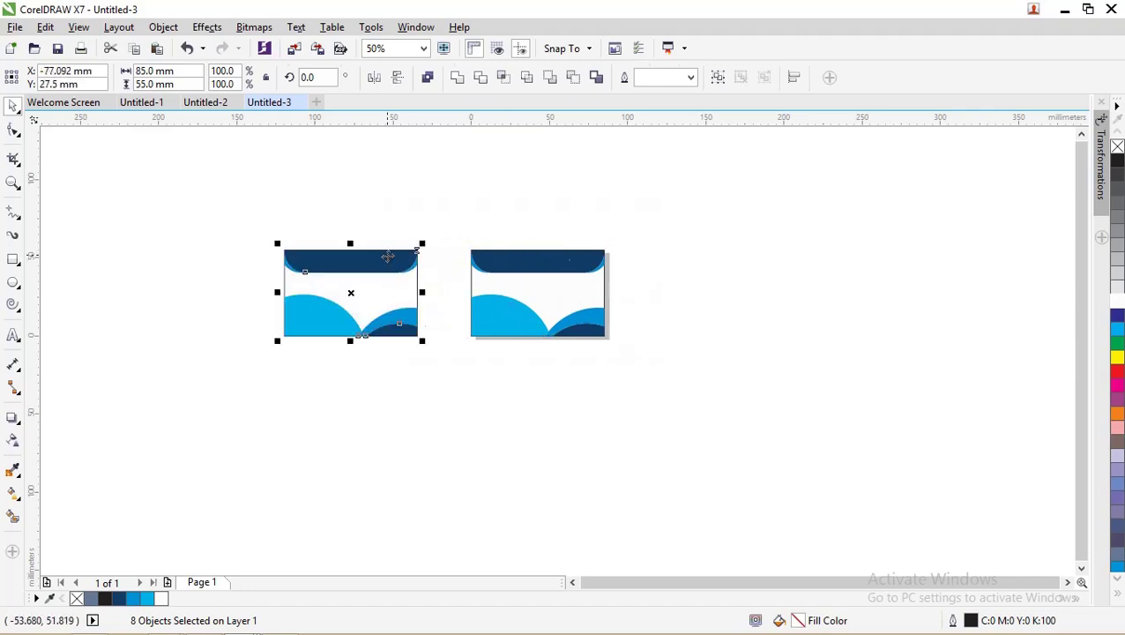
Step: Remove all outlines from the duplicate card and fill its background rectangle with dark blue #0F3D66
{"action": "scroll", "coordinate": [310, 292], "scroll_direction": "up", "scroll_amount": 2}
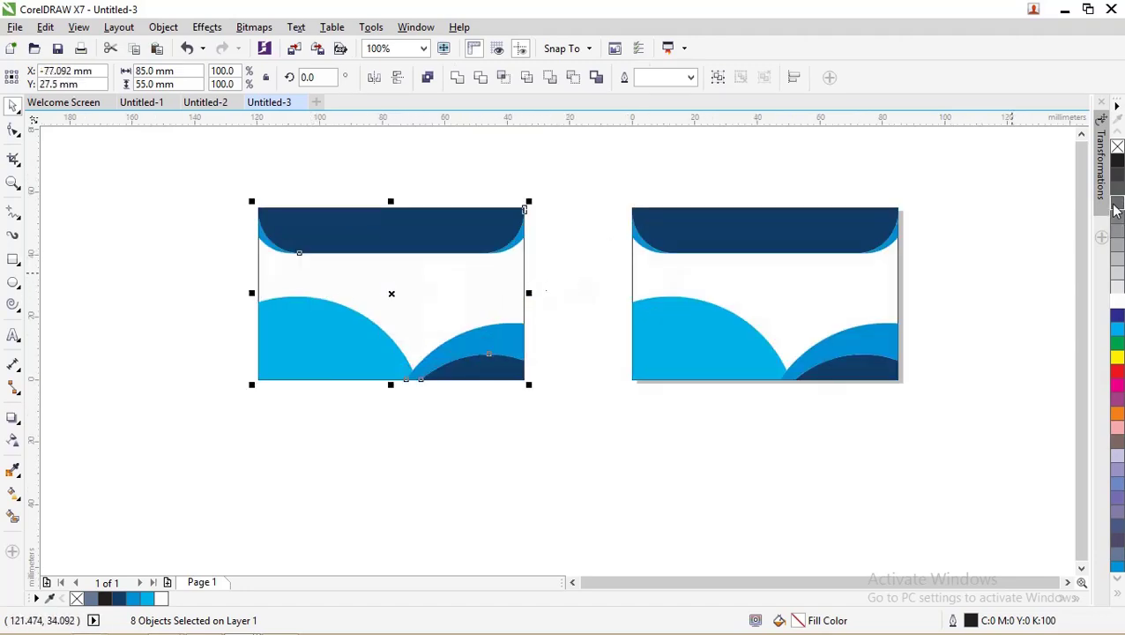
{"action": "right_click", "coordinate": [1117, 148]}
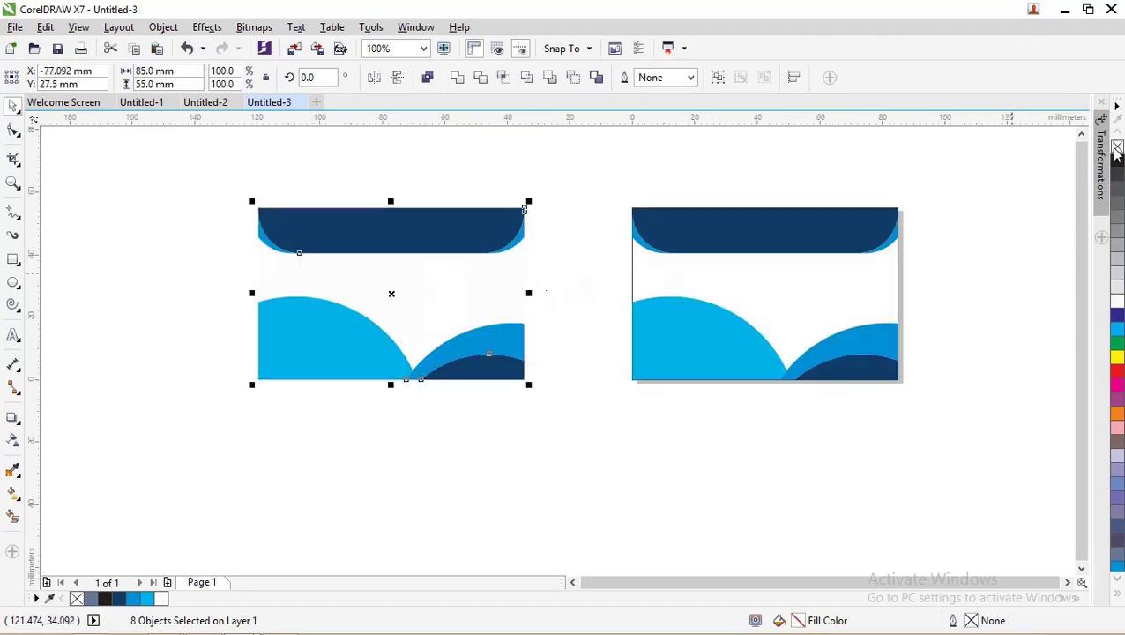
{"action": "left_click", "coordinate": [559, 186]}
{"action": "left_click", "coordinate": [467, 281]}
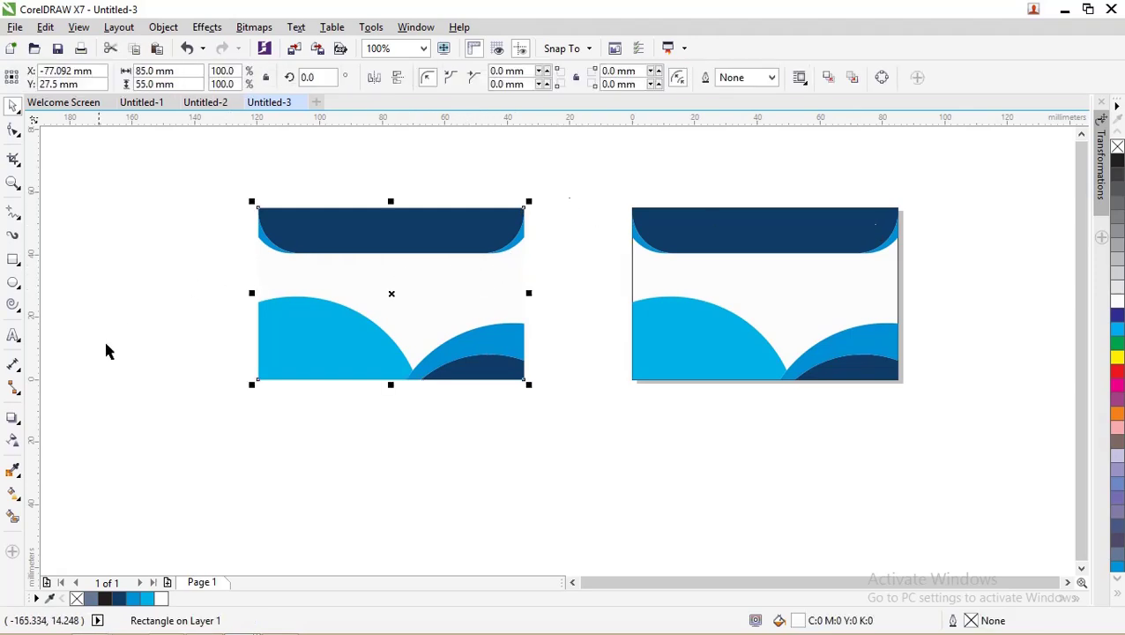
{"action": "left_click", "coordinate": [122, 599]}
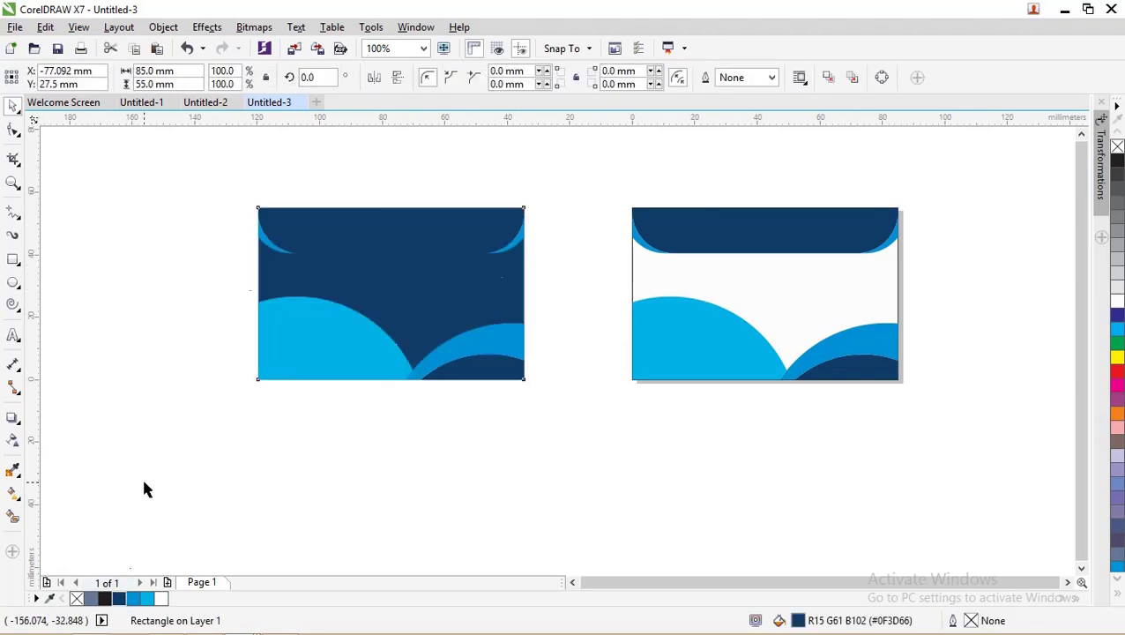
{"action": "left_click", "coordinate": [150, 485]}
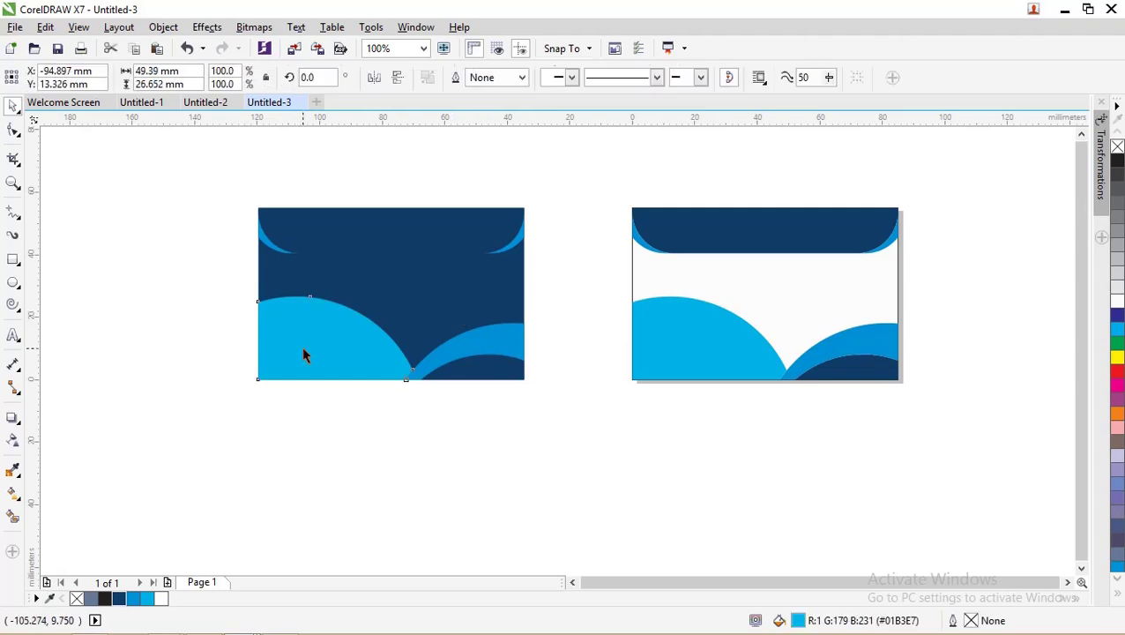
Step: Move the three bottom curved shapes together out of the duplicate card to the empty area below it
{"action": "left_click_drag", "start_coordinate": [304, 354], "coordinate": [216, 407]}
{"action": "key", "text": "ctrl+z"}
{"action": "left_click_drag", "start_coordinate": [575, 429], "coordinate": [230, 266]}
{"action": "left_click_drag", "start_coordinate": [324, 341], "coordinate": [319, 504]}
{"action": "key", "text": "Escape"}
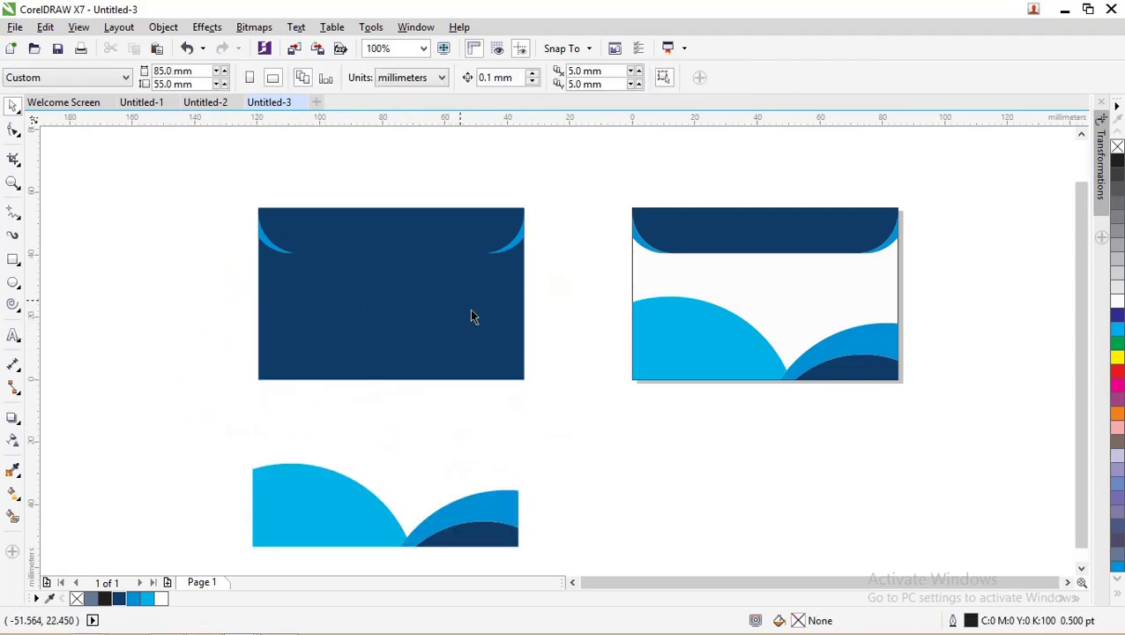
Step: Shift the duplicate card's header band pieces straight up so they extend slightly above the background's top edge
{"action": "left_click", "coordinate": [302, 231]}
{"action": "left_click_drag", "start_coordinate": [556, 270], "coordinate": [234, 173]}
{"action": "left_click_drag", "start_coordinate": [356, 223], "coordinate": [359, 216]}
{"action": "left_click", "coordinate": [532, 254]}
Step: Fill the duplicate card's main header band with bright blue #0091D7
{"action": "left_click", "coordinate": [518, 228]}
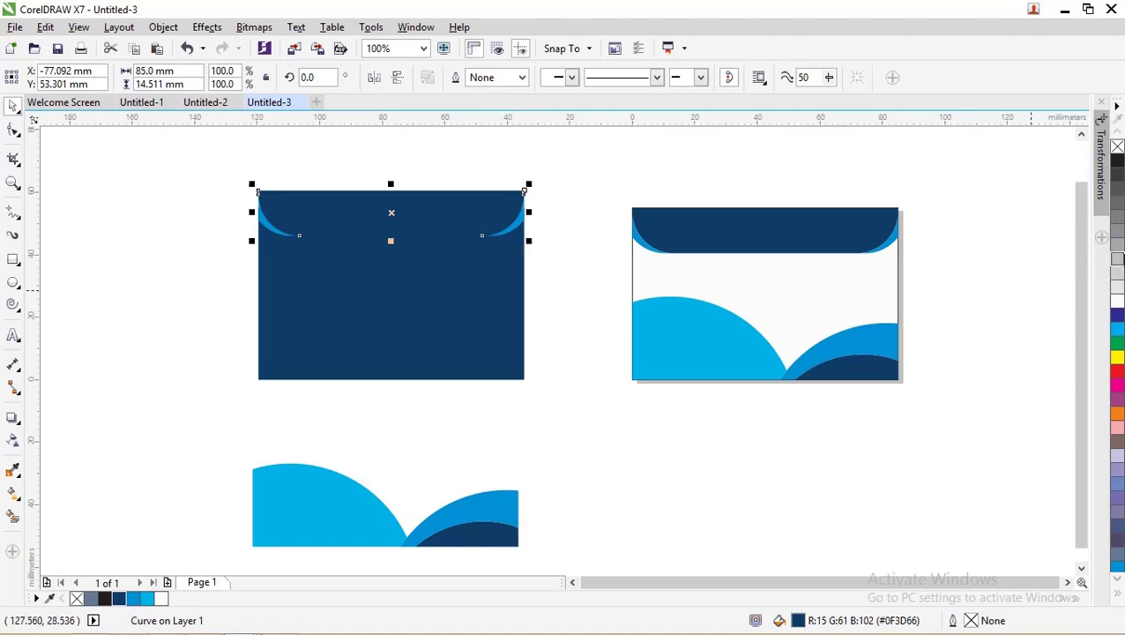
{"action": "left_click", "coordinate": [117, 598]}
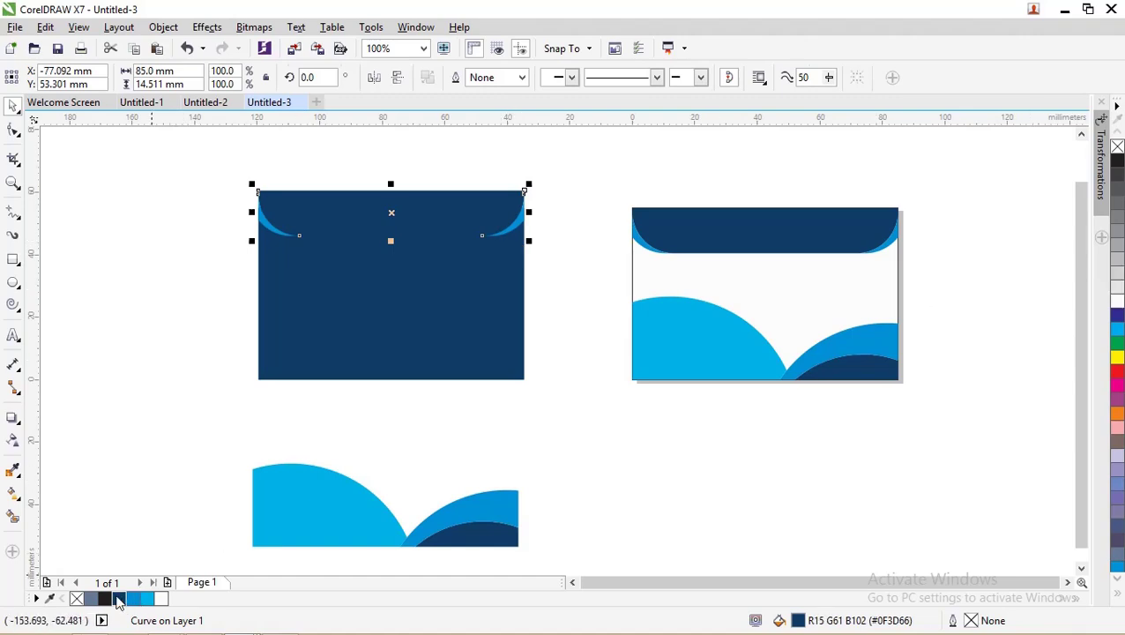
{"action": "left_click", "coordinate": [132, 598]}
{"action": "left_click", "coordinate": [196, 426]}
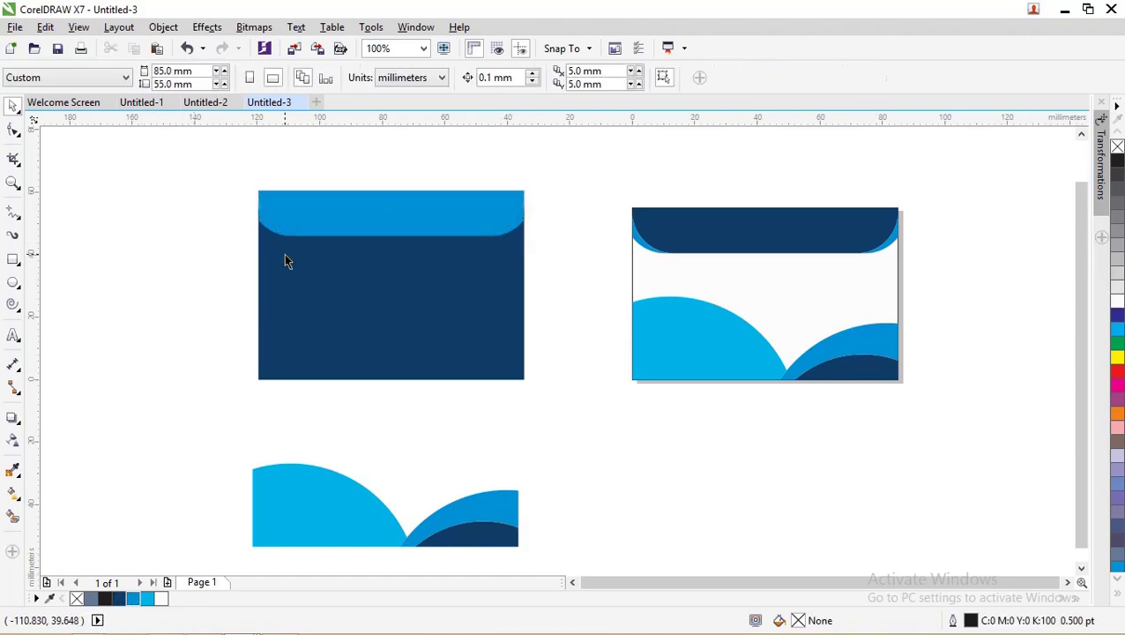
Step: Fill the two corner crescents beside the duplicate card's header band with white
{"action": "left_click", "coordinate": [269, 231]}
{"action": "left_click", "coordinate": [521, 217], "text": "shift"}
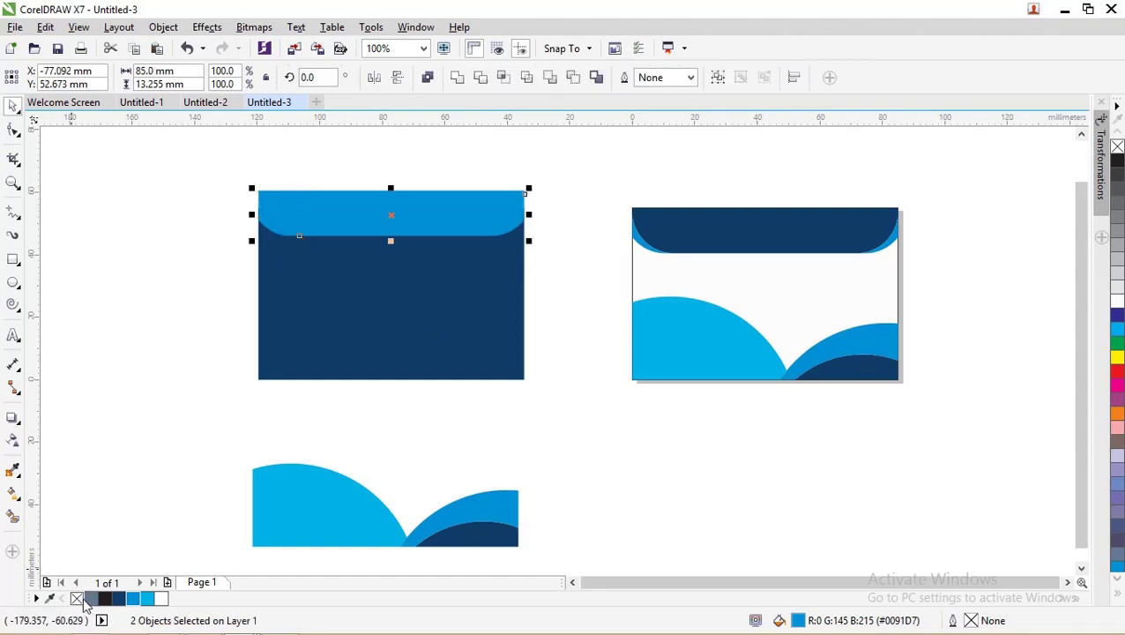
{"action": "left_click", "coordinate": [162, 599]}
{"action": "left_click", "coordinate": [165, 364]}
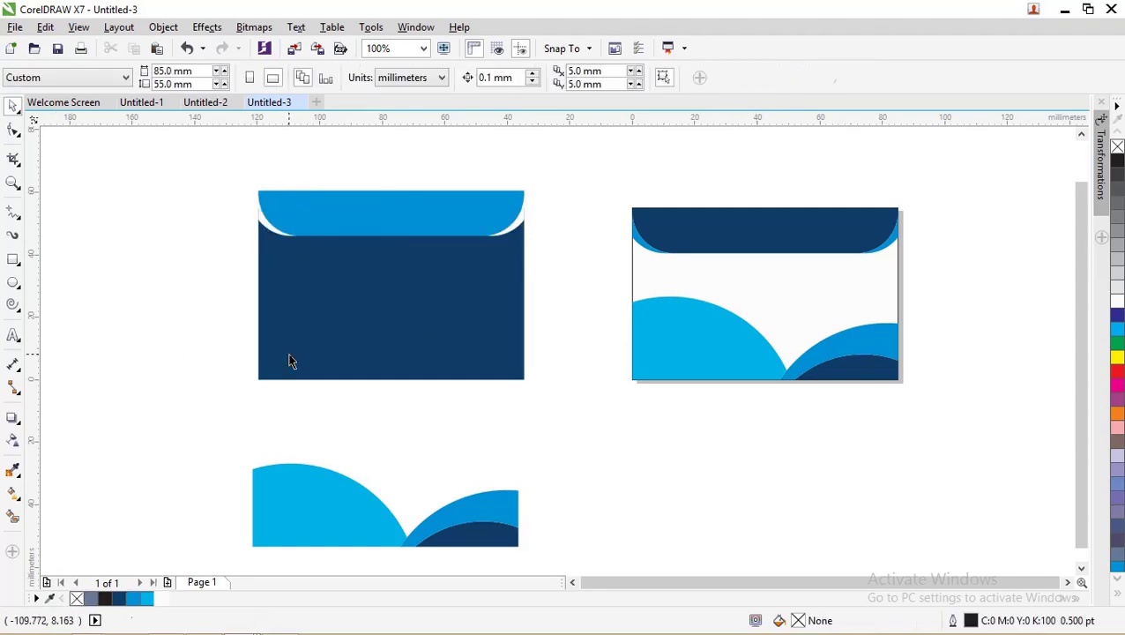
Step: Remove the fill from the duplicate card's main header band and give it a black hairline outline
{"action": "left_click", "coordinate": [406, 232]}
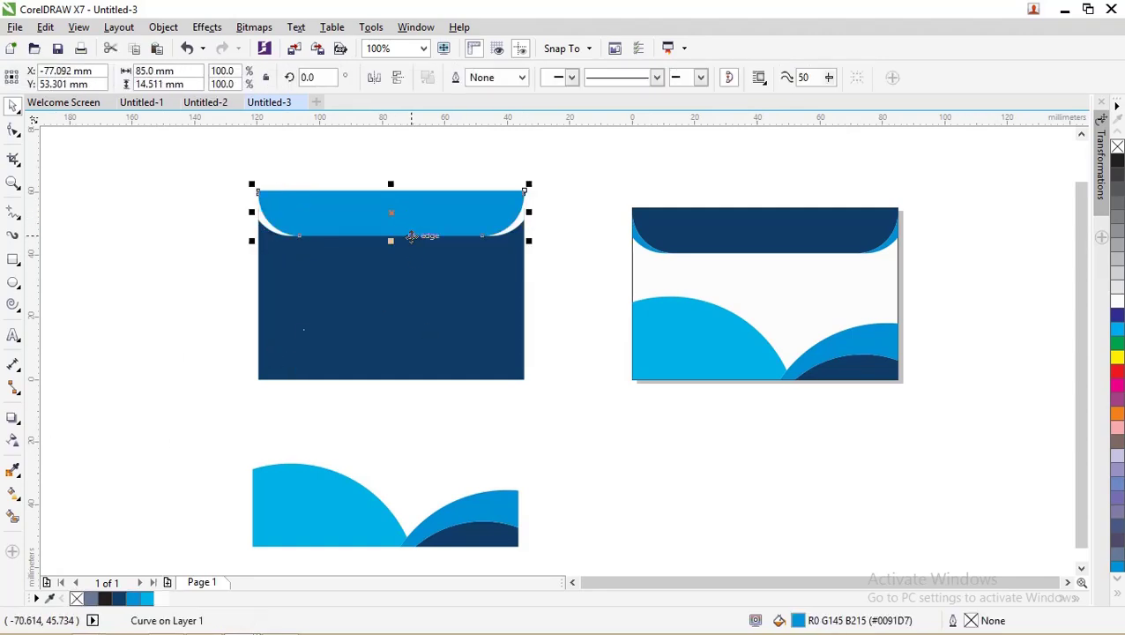
{"action": "left_click", "coordinate": [77, 599]}
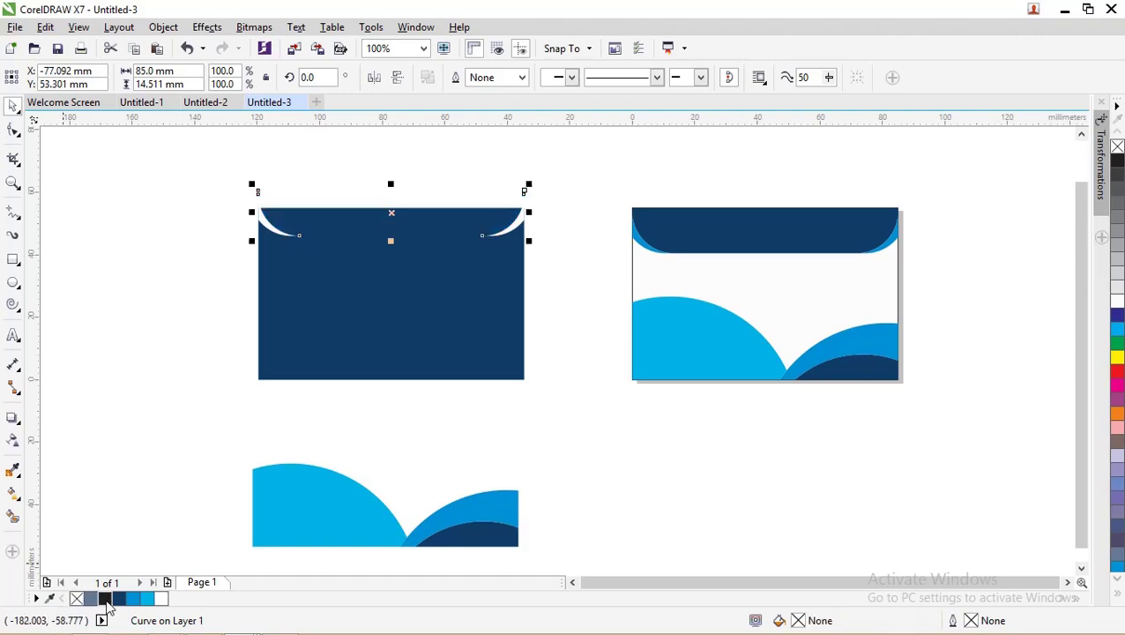
{"action": "right_click", "coordinate": [105, 599]}
Step: Move the outlined header band and its two white crescents straight up until the group's centre is at about Y 56 mm
{"action": "scroll", "coordinate": [396, 179], "scroll_direction": "up", "scroll_amount": 1}
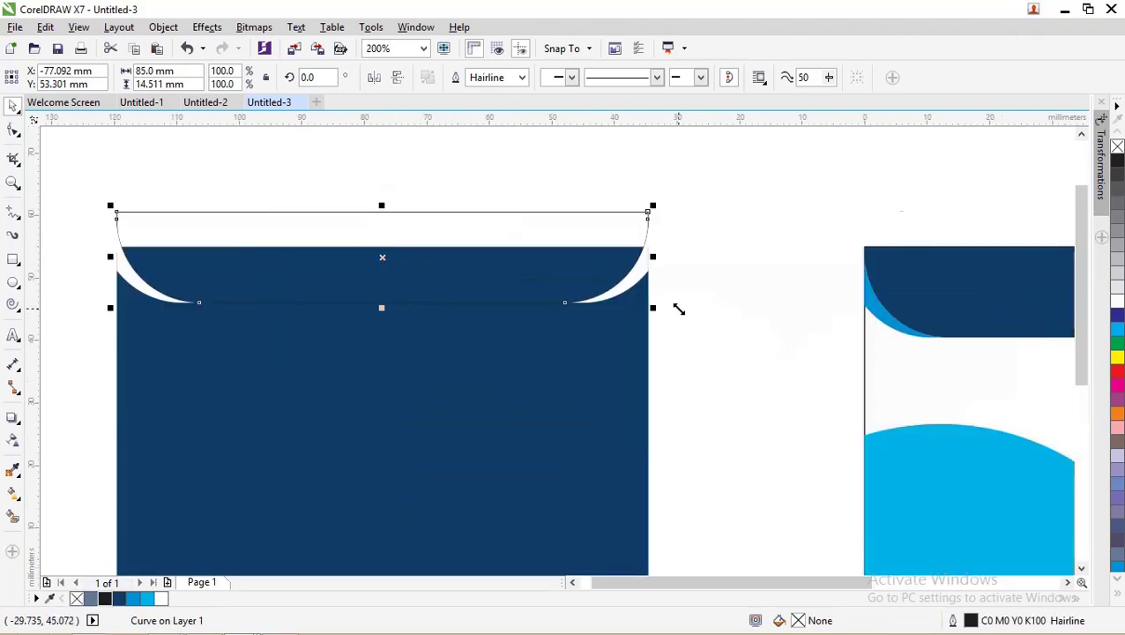
{"action": "left_click", "coordinate": [708, 349]}
{"action": "left_click_drag", "start_coordinate": [714, 351], "coordinate": [121, 213]}
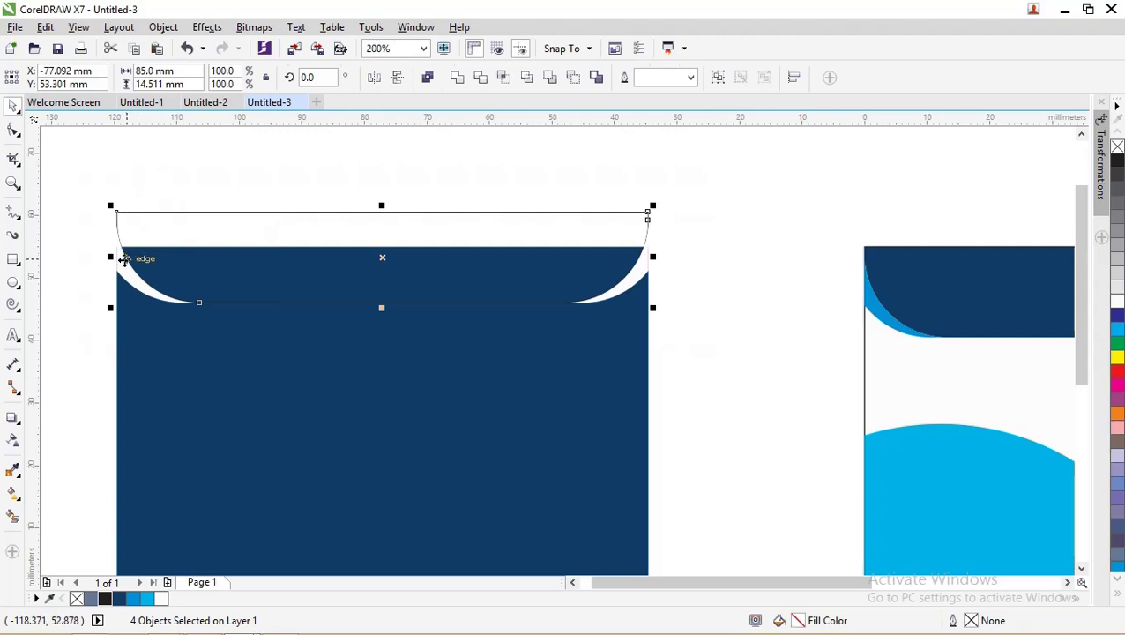
{"action": "left_click_drag", "start_coordinate": [125, 259], "coordinate": [124, 247]}
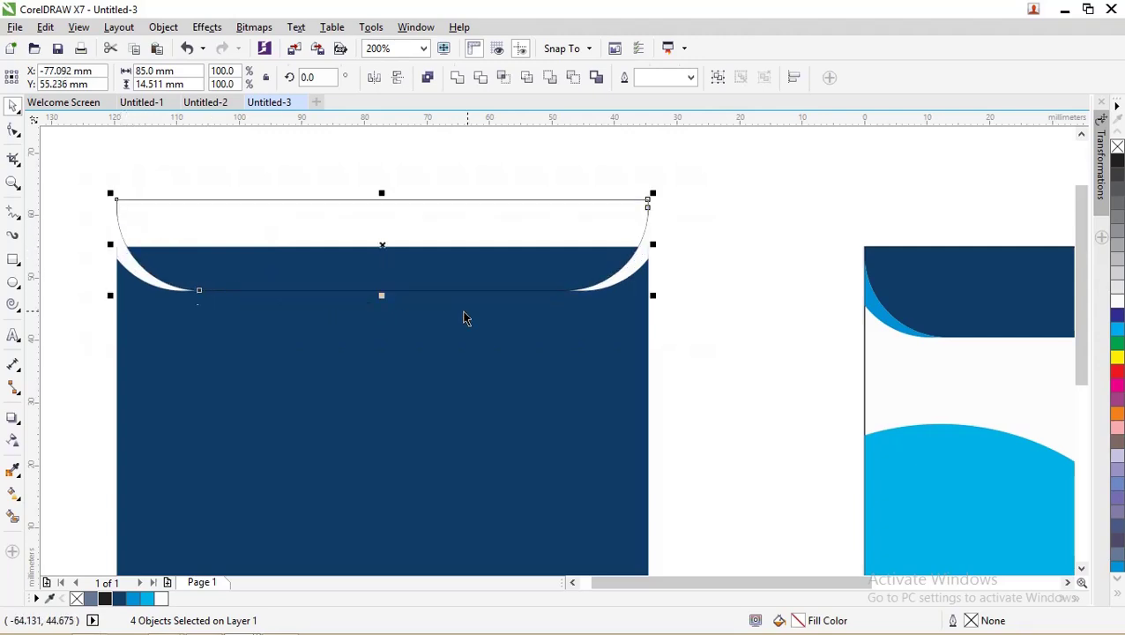
{"action": "left_click_drag", "start_coordinate": [602, 290], "coordinate": [598, 285]}
{"action": "left_click", "coordinate": [673, 251]}
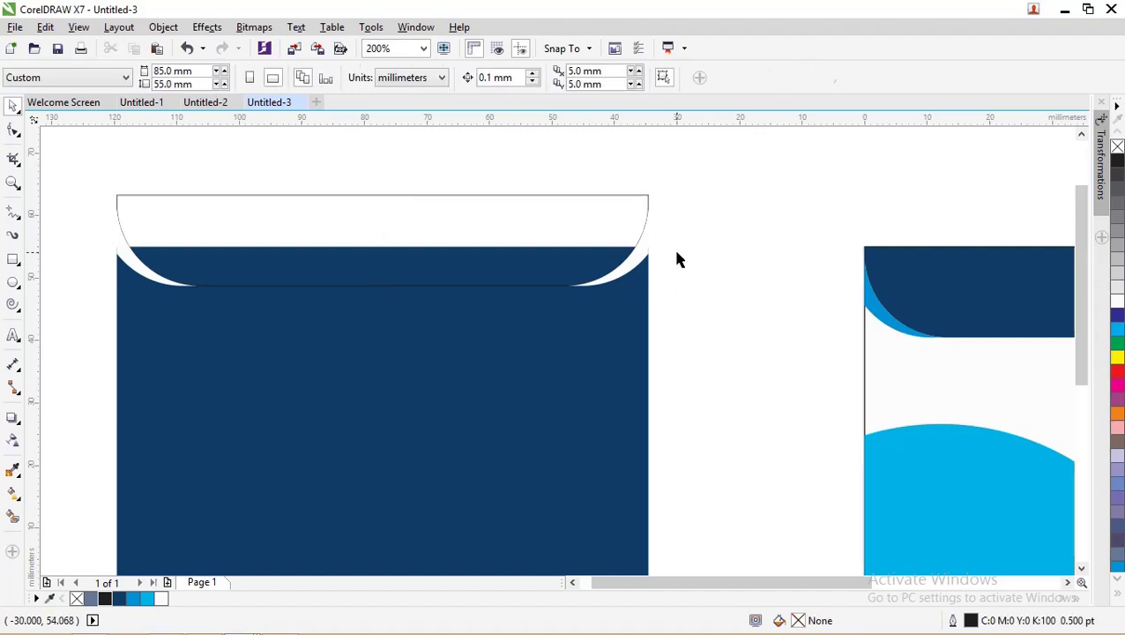
{"action": "left_click_drag", "start_coordinate": [751, 367], "coordinate": [203, 189]}
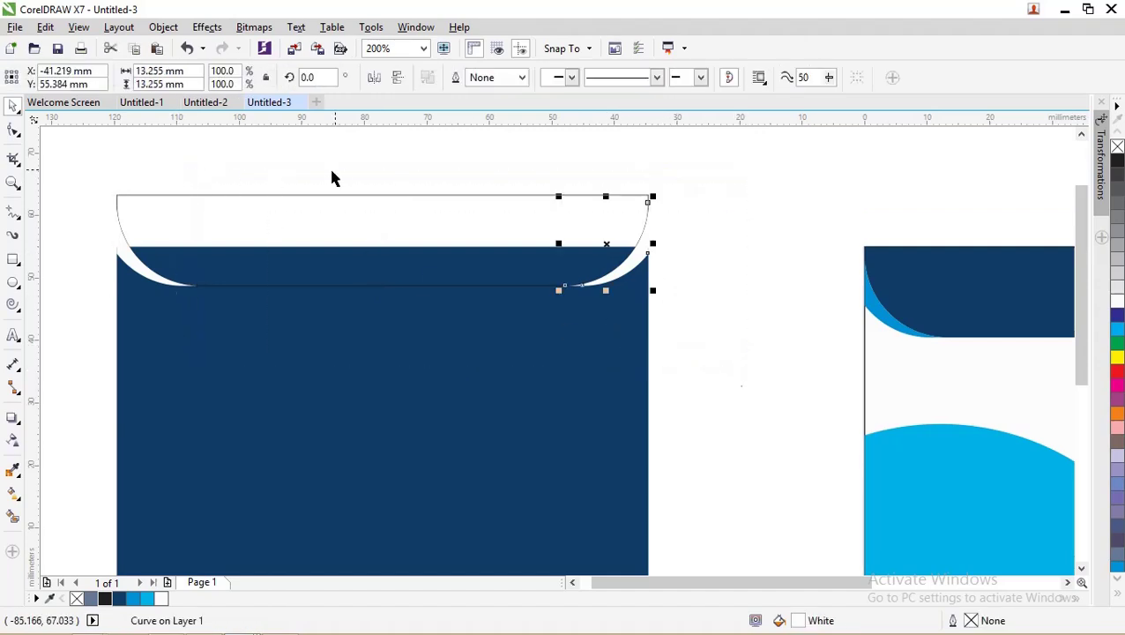
{"action": "left_click", "coordinate": [334, 178]}
{"action": "left_click", "coordinate": [400, 195]}
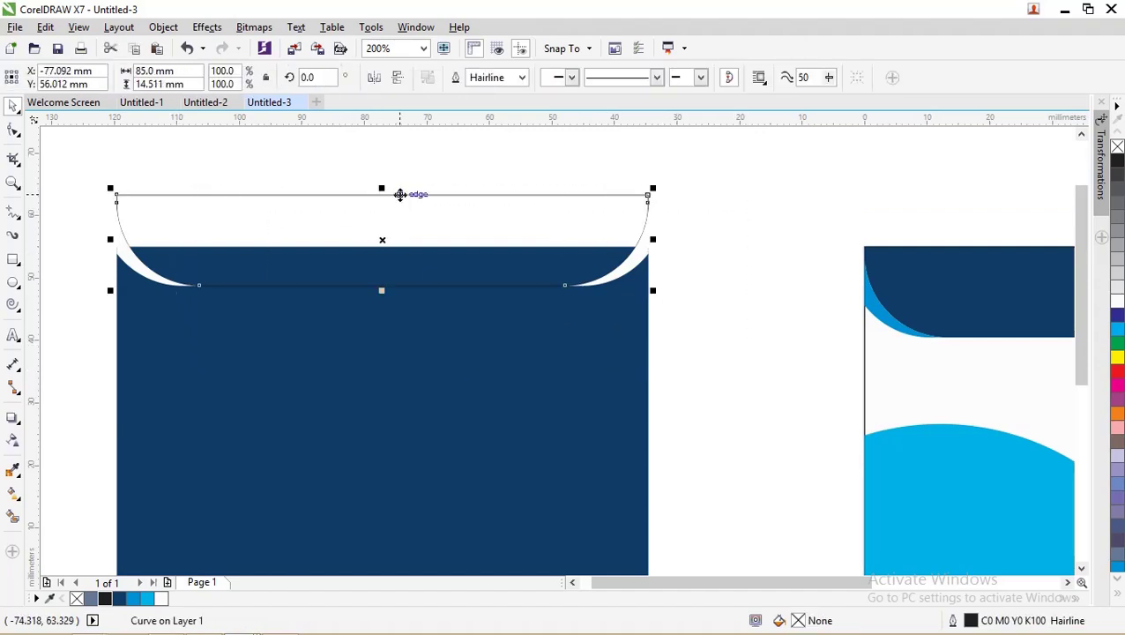
{"action": "left_click", "coordinate": [521, 371], "text": "shift"}
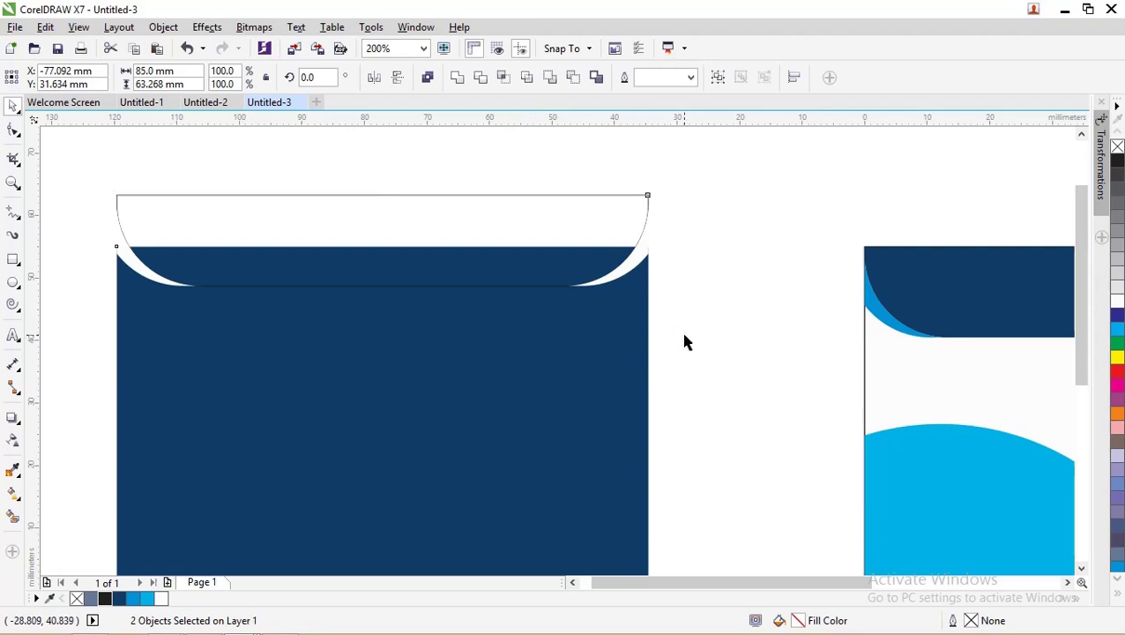
{"action": "left_click", "coordinate": [587, 219]}
{"action": "key", "text": "ctrl+z"}
{"action": "key", "text": "ctrl+z"}
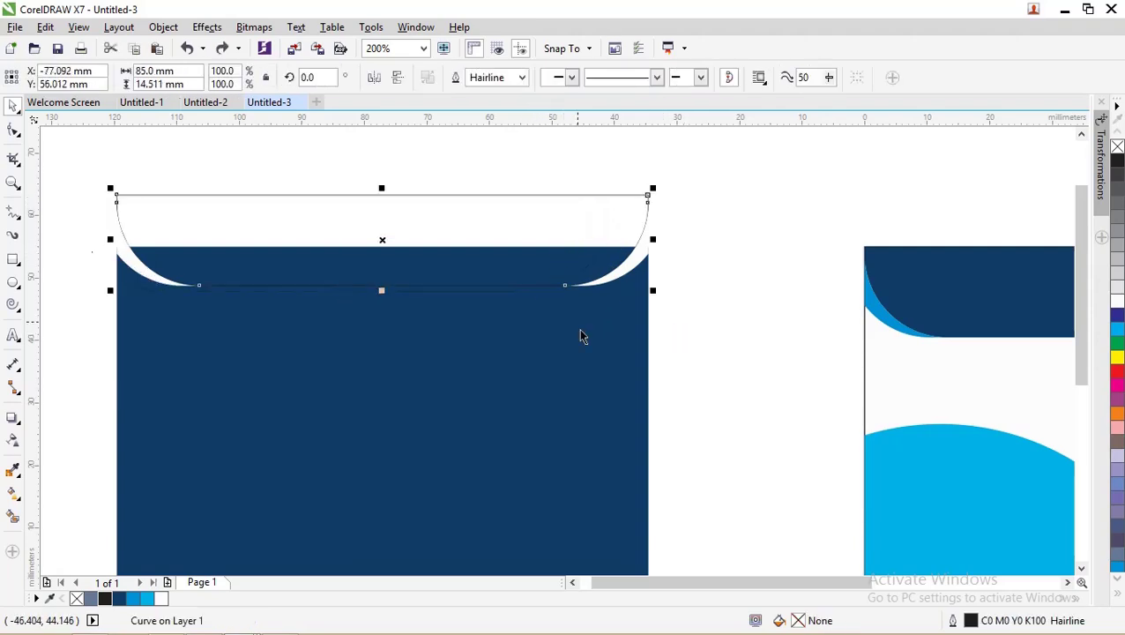
Step: Try to intersect the outlined header band with the dark blue background and delete the outlined band
{"action": "left_click", "coordinate": [479, 358], "text": "shift"}
{"action": "left_click_drag", "start_coordinate": [519, 376], "coordinate": [477, 376]}
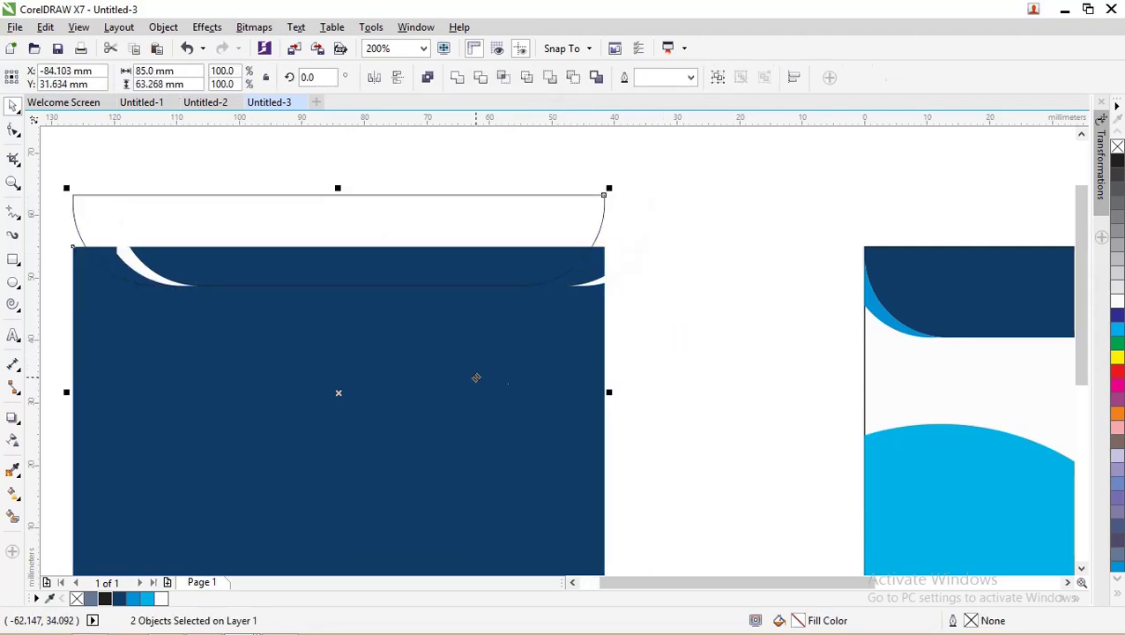
{"action": "key", "text": "Escape"}
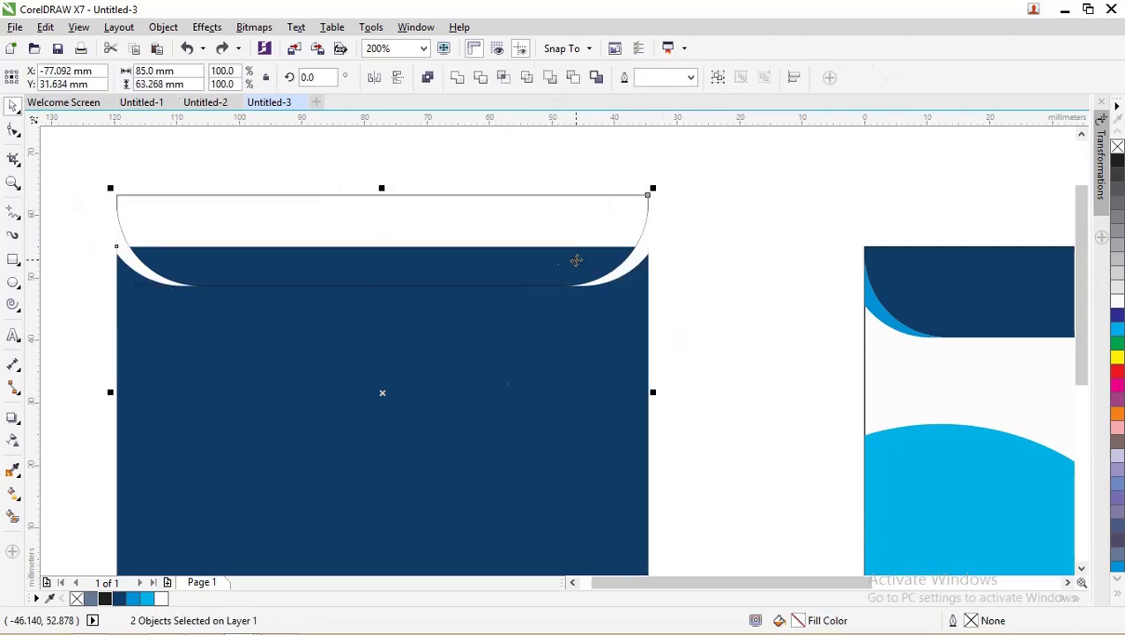
{"action": "left_click", "coordinate": [503, 76]}
{"action": "left_click", "coordinate": [721, 242]}
{"action": "left_click", "coordinate": [582, 197]}
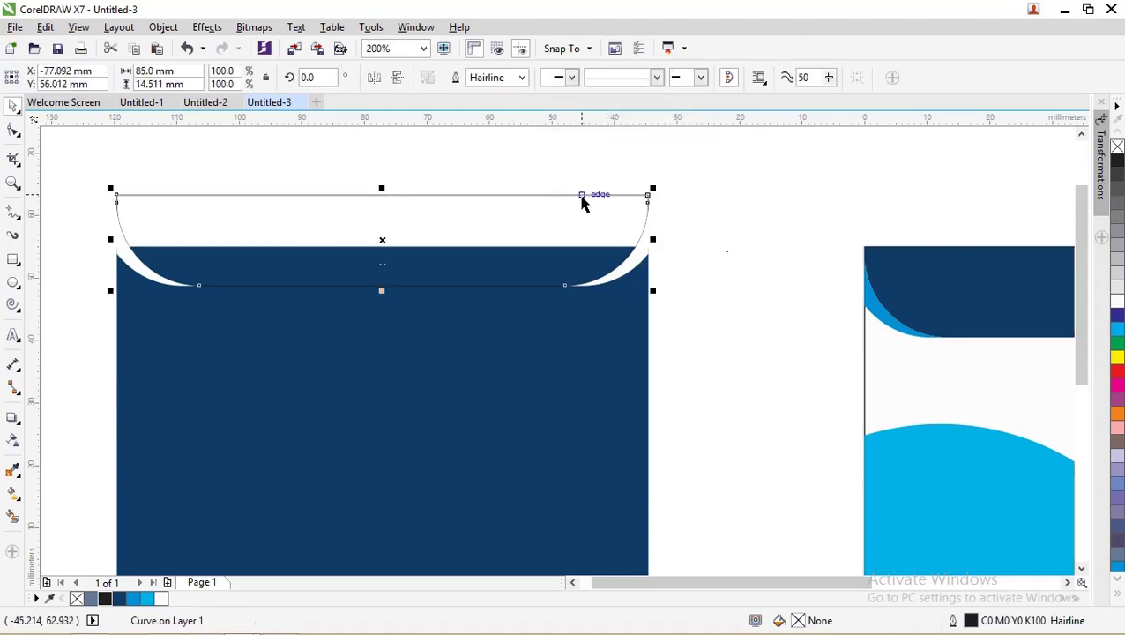
{"action": "key", "text": "Delete"}
{"action": "left_click", "coordinate": [582, 204]}
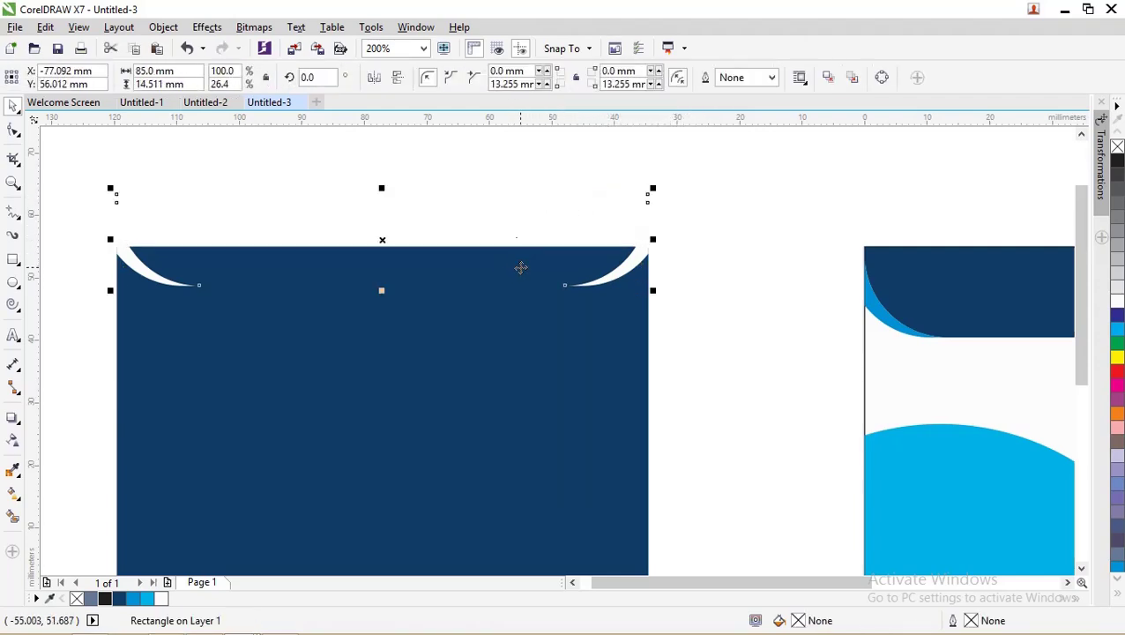
{"action": "left_click_drag", "start_coordinate": [520, 267], "coordinate": [504, 261]}
{"action": "key", "text": "ctrl+z"}
{"action": "left_click", "coordinate": [645, 284]}
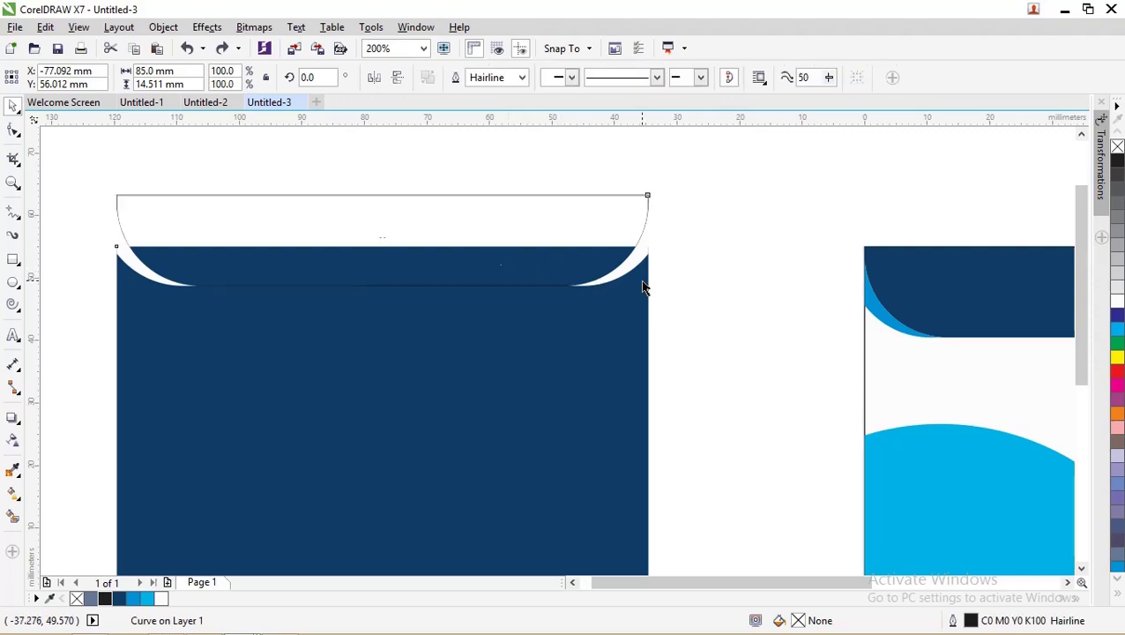
Step: Intersect the outlined header band with the dark blue background and fill the overlapping piece with bright blue
{"action": "left_click", "coordinate": [740, 259]}
{"action": "mouse_move", "coordinate": [584, 195]}
{"action": "left_mouse_down"}
{"action": "mouse_move", "coordinate": [504, 173]}
{"action": "mouse_move", "coordinate": [584, 194]}
{"action": "left_mouse_up"}
{"action": "left_click", "coordinate": [592, 371], "text": "shift"}
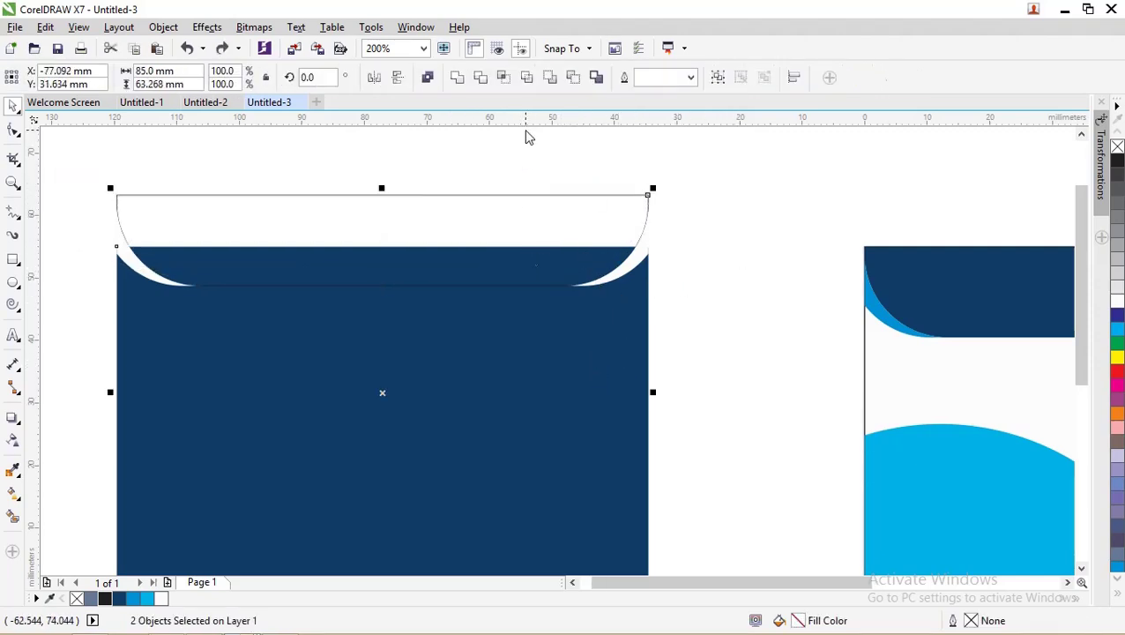
{"action": "left_click_drag", "start_coordinate": [527, 346], "coordinate": [355, 338]}
{"action": "key", "text": "ctrl+z"}
{"action": "left_click", "coordinate": [508, 77]}
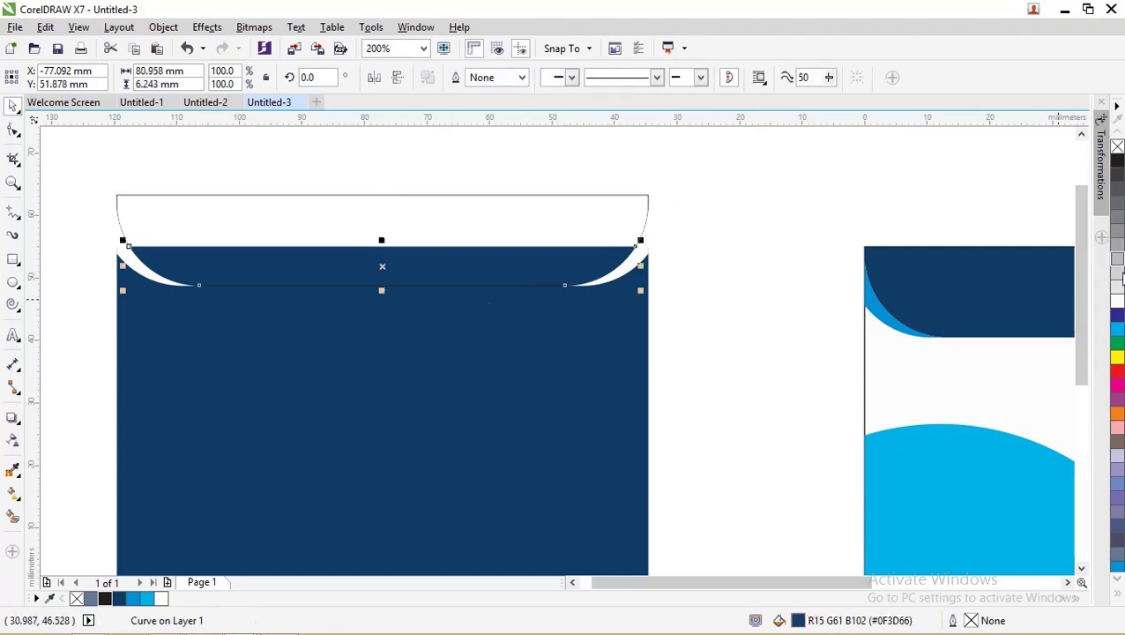
{"action": "left_click", "coordinate": [133, 598]}
Step: Delete the original outlined header band that extends above the dark blue card
{"action": "left_click", "coordinate": [718, 288]}
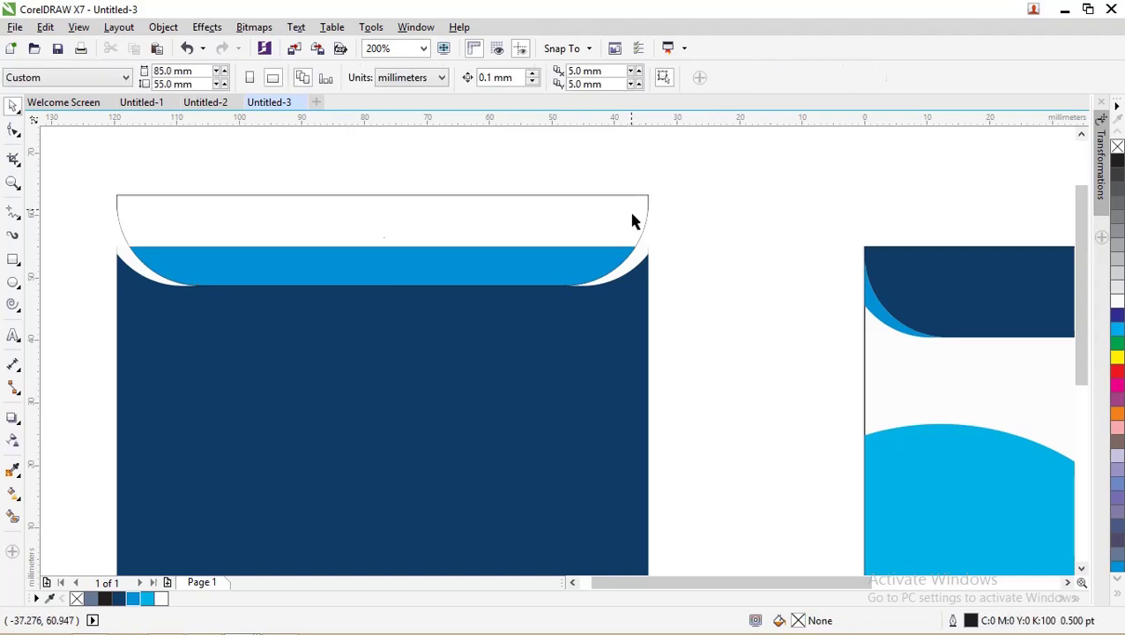
{"action": "left_click", "coordinate": [631, 196]}
{"action": "key", "text": "Delete"}
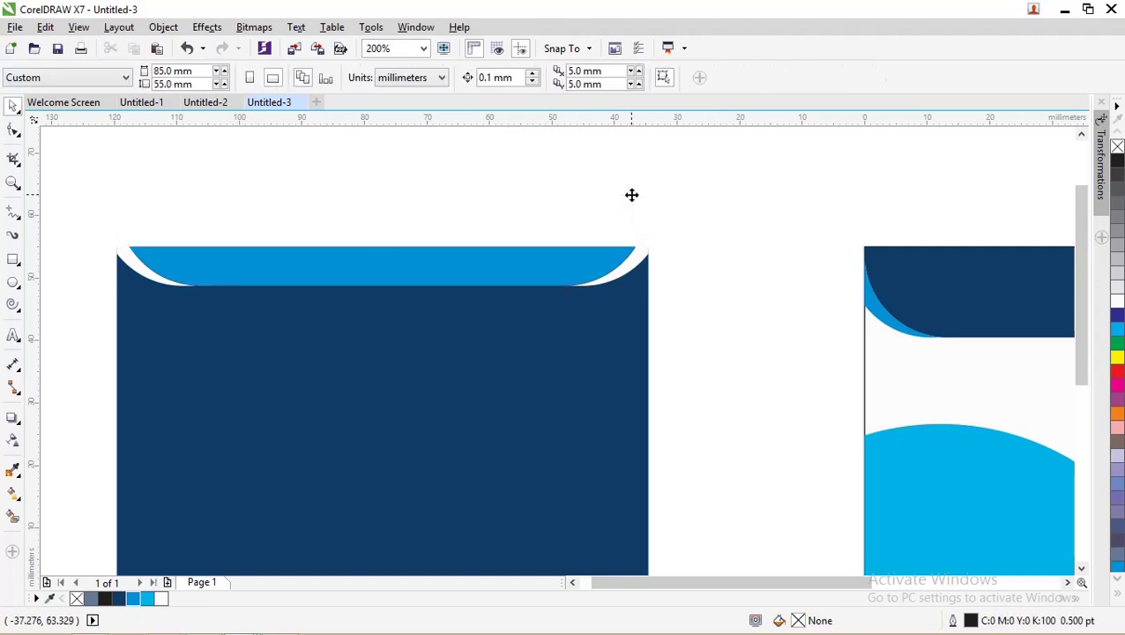
Step: Combine the two white corner crescents beside the blue header band into one object
{"action": "left_click", "coordinate": [637, 264]}
{"action": "left_click", "coordinate": [132, 263], "text": "shift"}
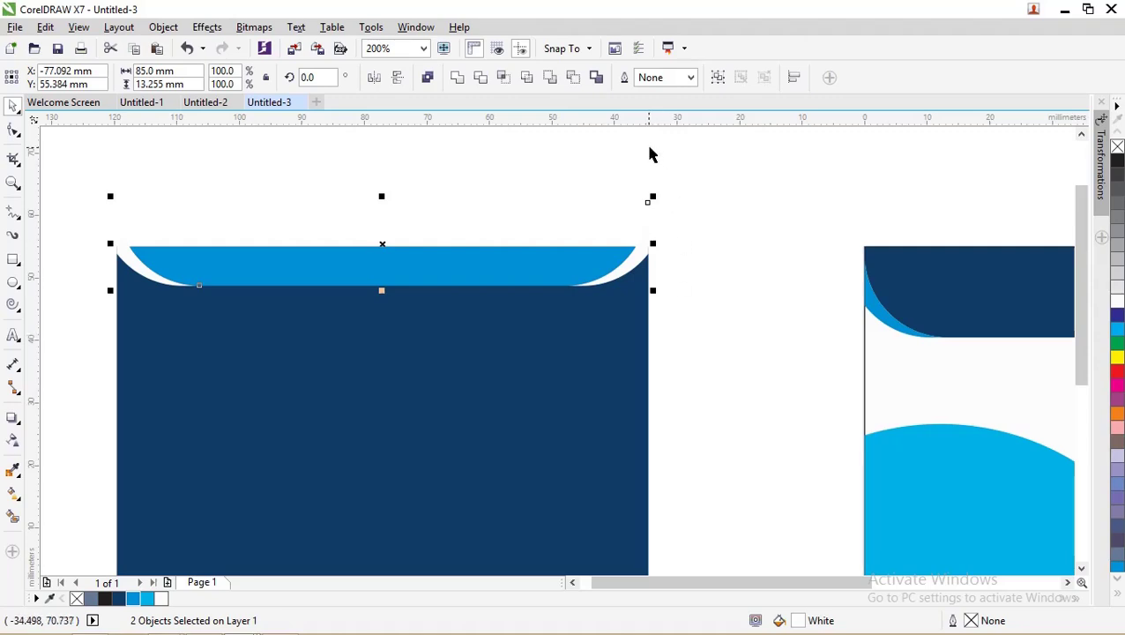
{"action": "left_click", "coordinate": [429, 78]}
{"action": "left_click", "coordinate": [447, 362]}
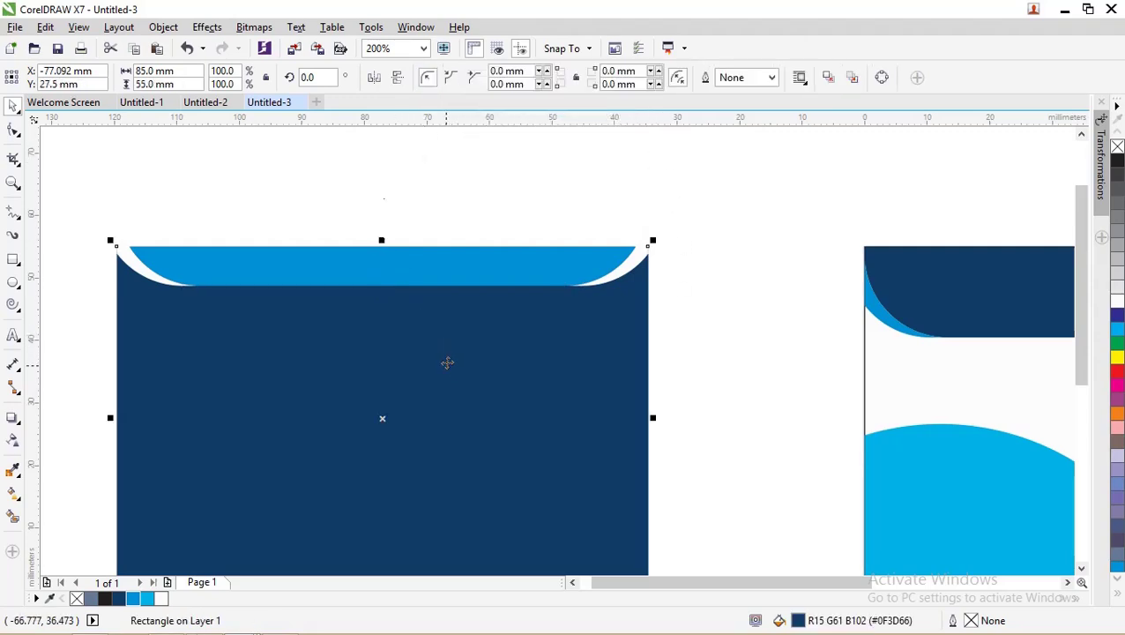
{"action": "left_click", "coordinate": [648, 244], "text": "shift"}
{"action": "key", "text": "F10"}
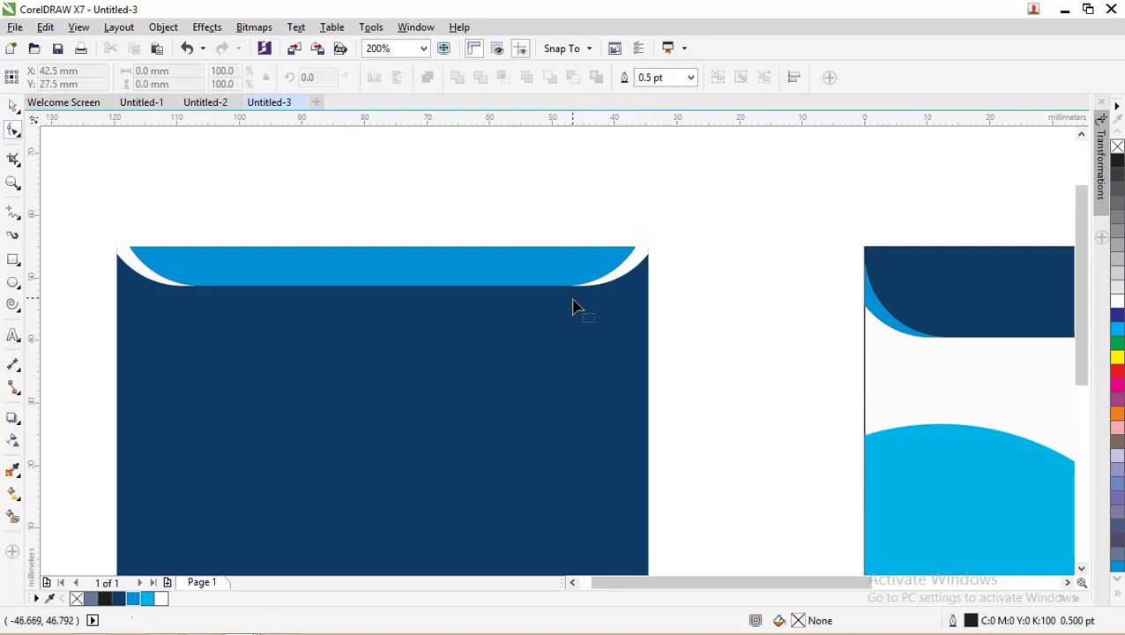
{"action": "left_click", "coordinate": [13, 106]}
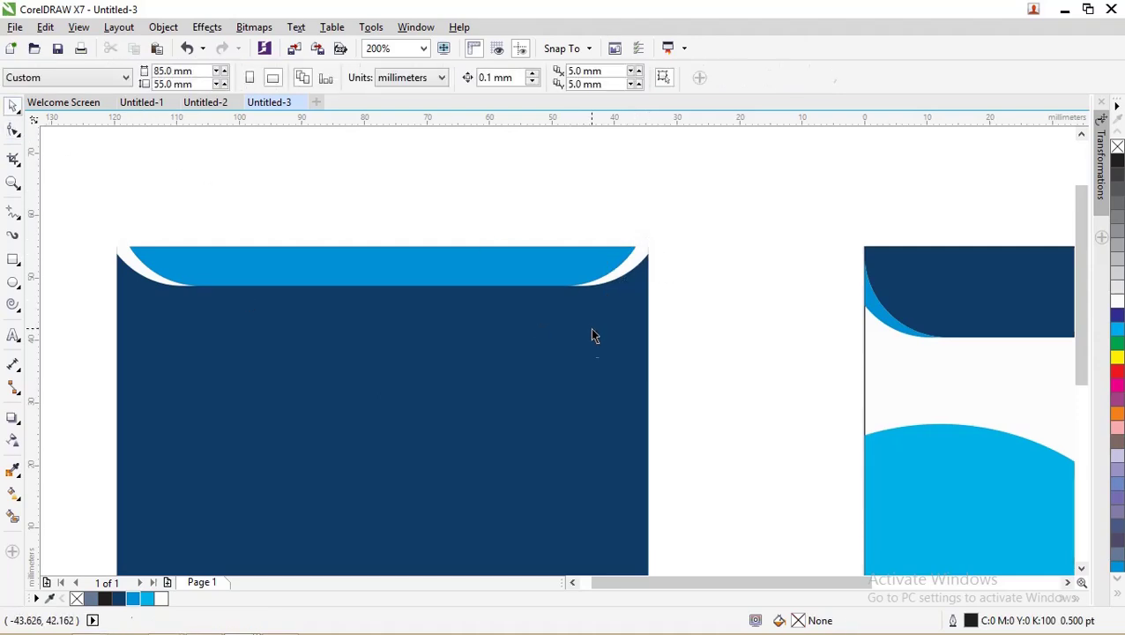
Step: Intersect the combined white crescents with the dark blue background to get a piece within the card's edges
{"action": "left_click", "coordinate": [616, 314]}
{"action": "left_click", "coordinate": [624, 277], "text": "shift"}
{"action": "left_click_drag", "start_coordinate": [625, 277], "coordinate": [592, 326]}
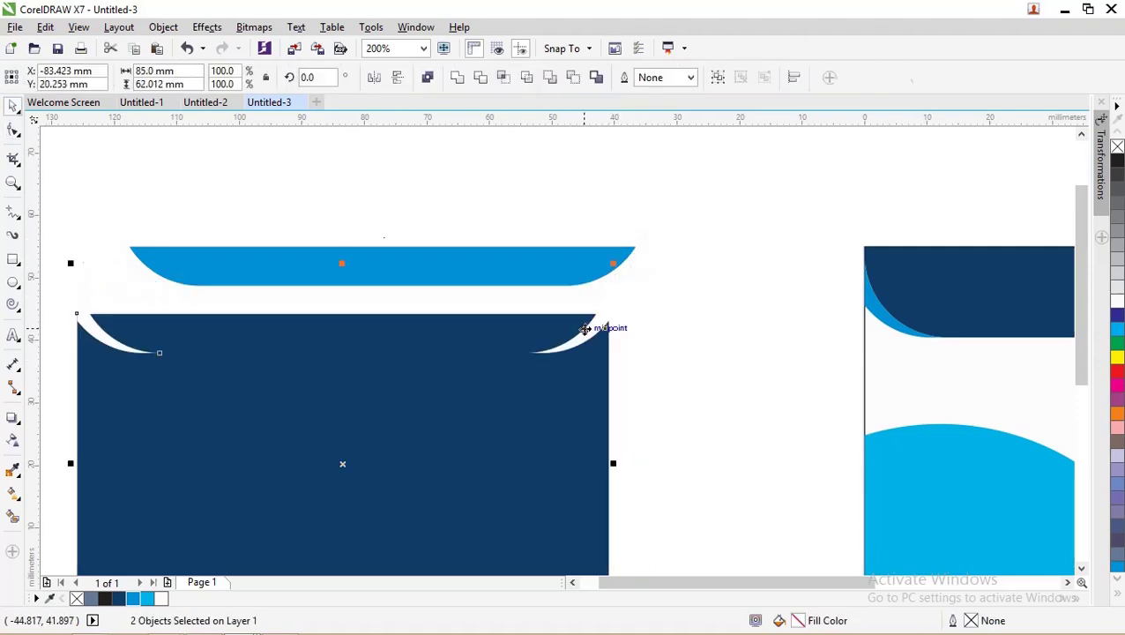
{"action": "key", "text": "ctrl+z"}
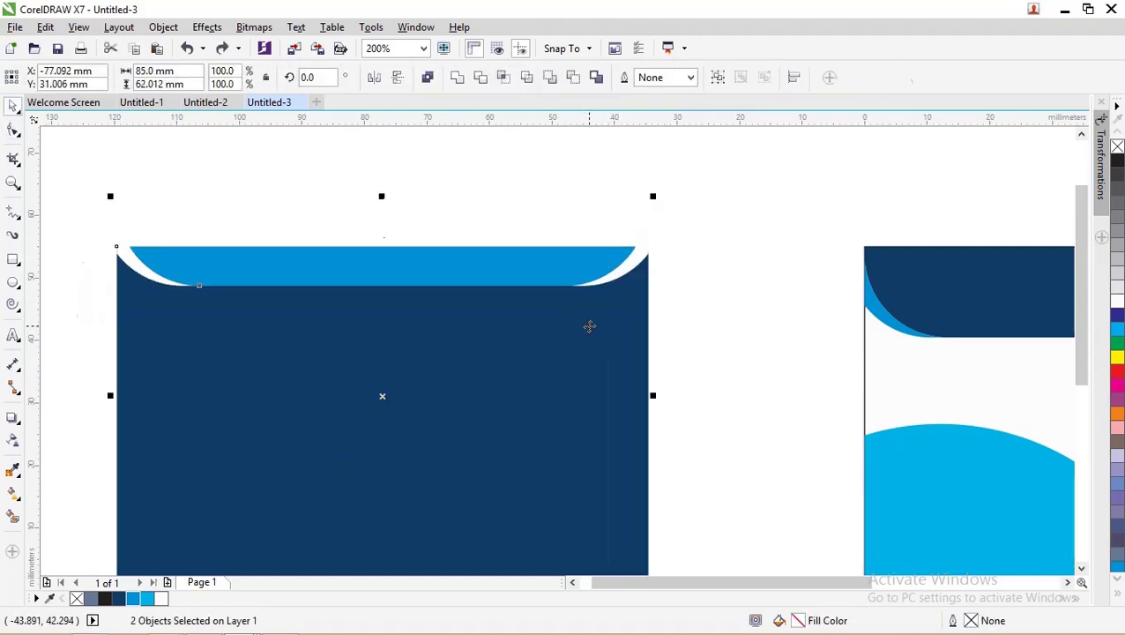
{"action": "left_click", "coordinate": [507, 78]}
{"action": "left_click", "coordinate": [332, 237]}
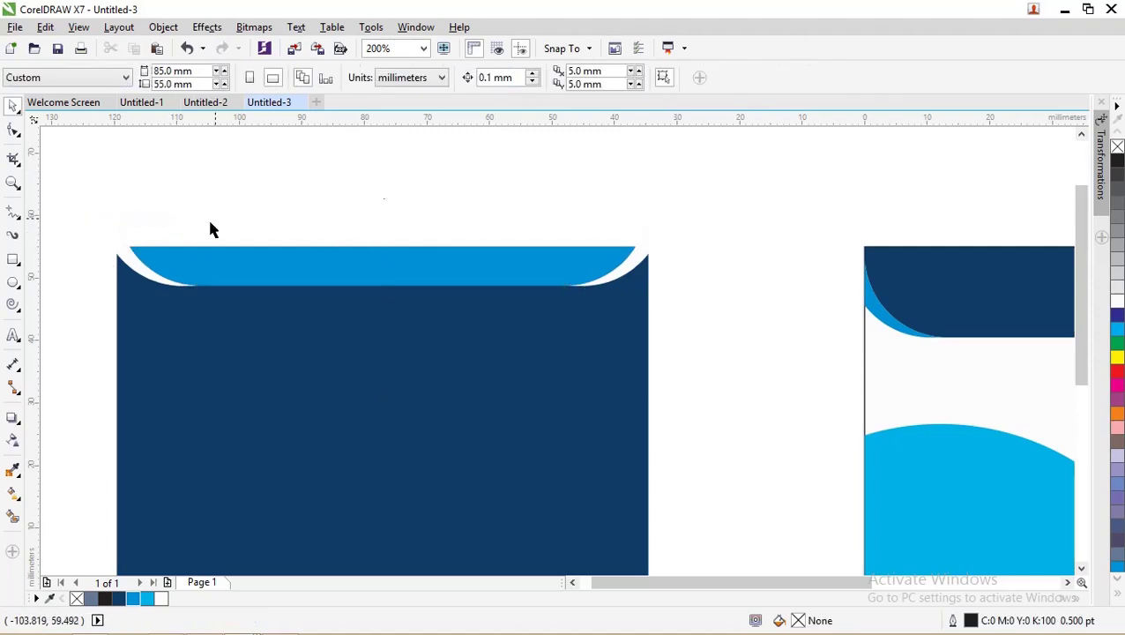
{"action": "left_click", "coordinate": [411, 331]}
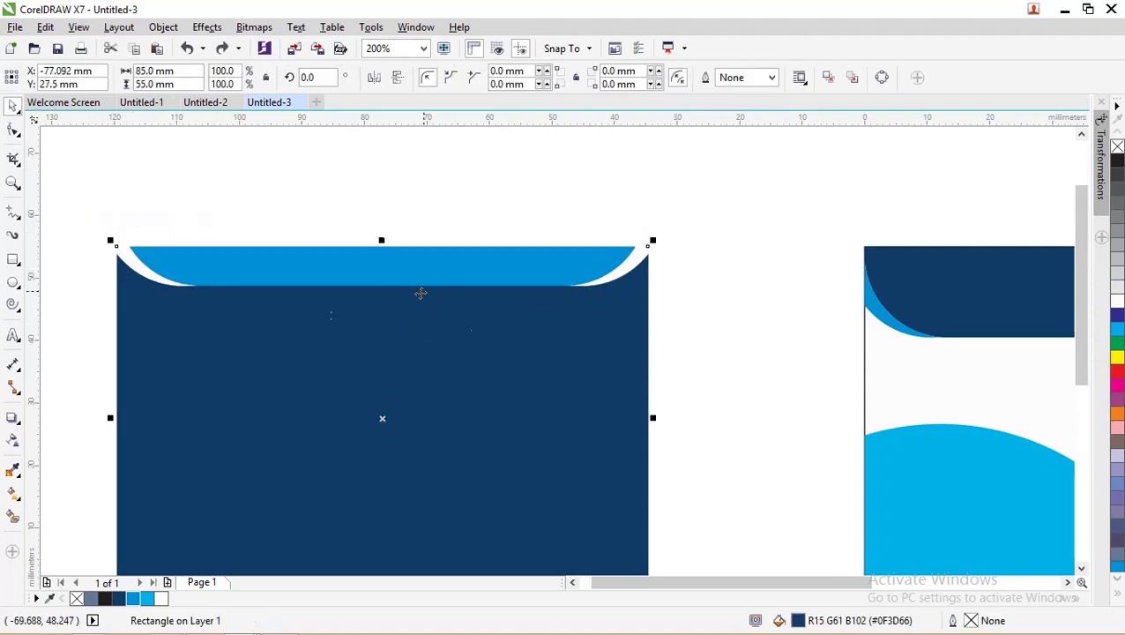
{"action": "scroll", "coordinate": [420, 294], "scroll_direction": "down", "scroll_amount": 1}
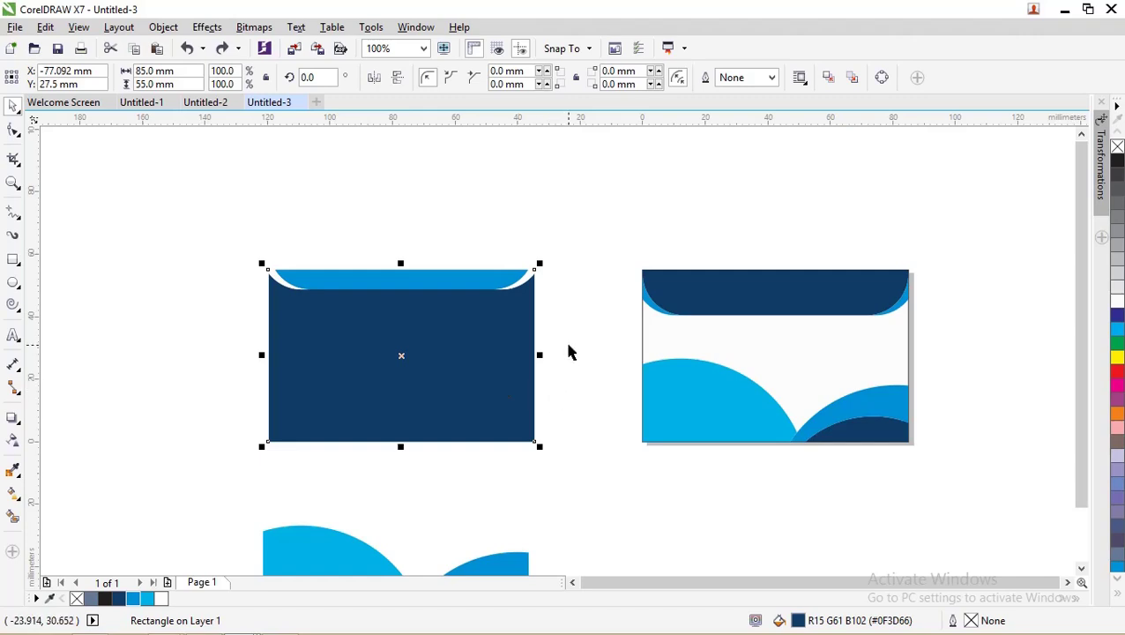
{"action": "left_click", "coordinate": [178, 173]}
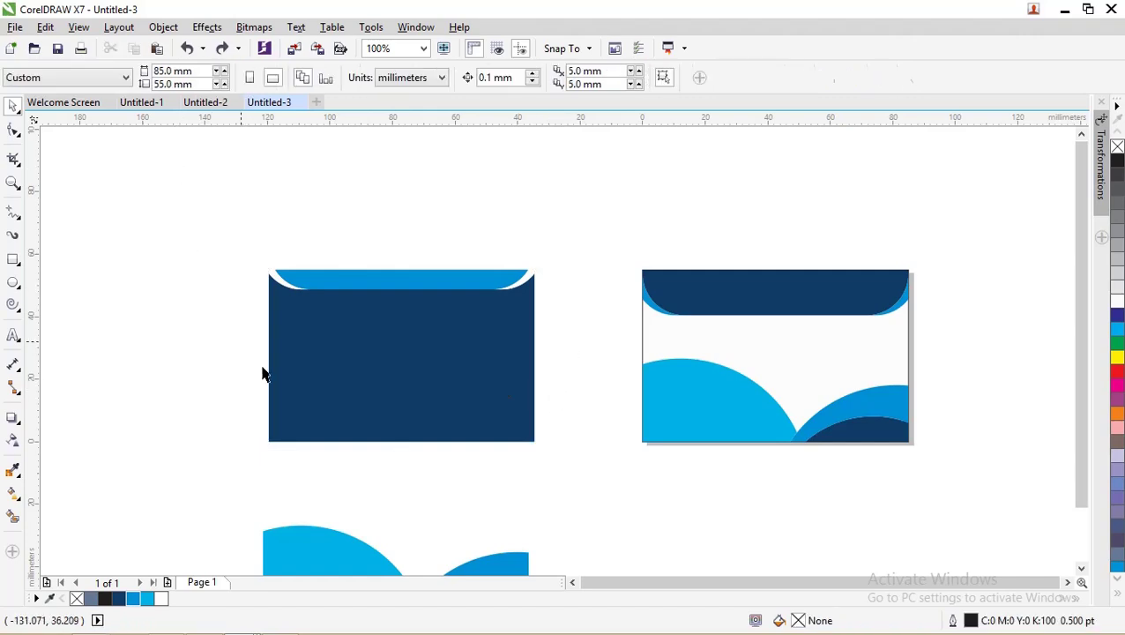
Step: Draw a wavy Bézier curve about 93 mm wide and 18 mm high across the dark blue card's lower part, overshooting both side edges
{"action": "scroll", "coordinate": [332, 441], "scroll_direction": "up", "scroll_amount": 1}
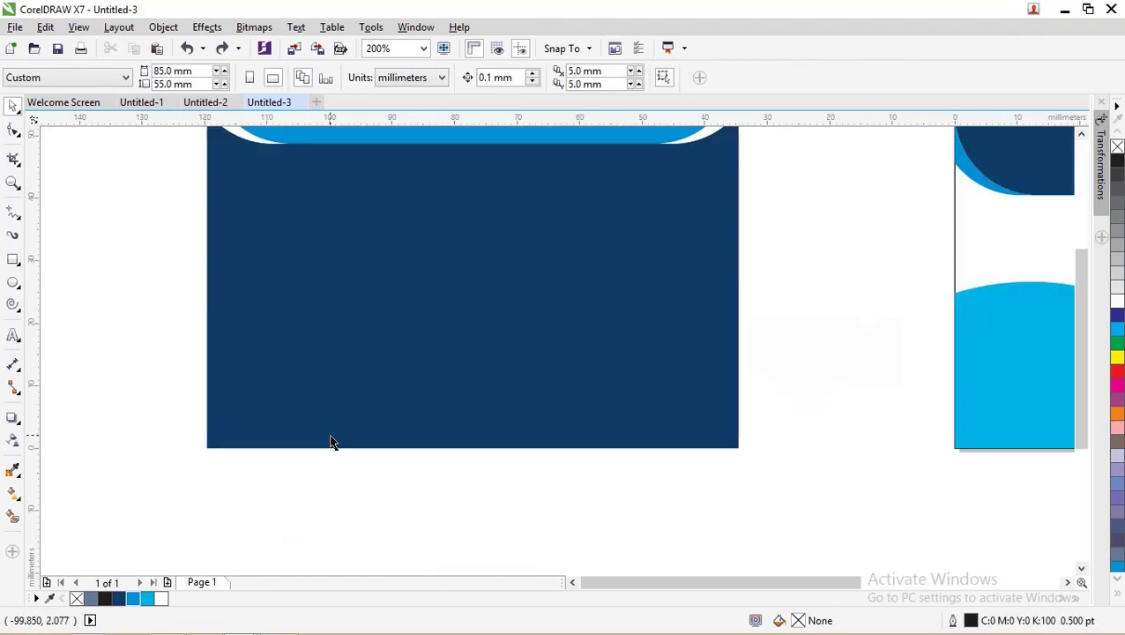
{"action": "left_click", "coordinate": [9, 217]}
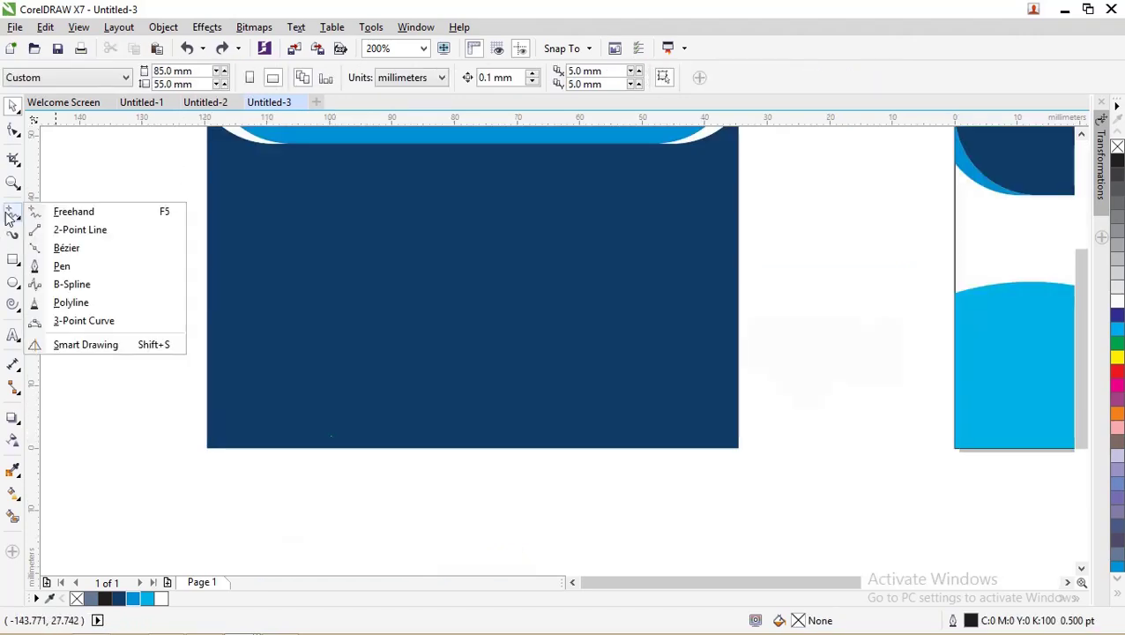
{"action": "left_click", "coordinate": [63, 248]}
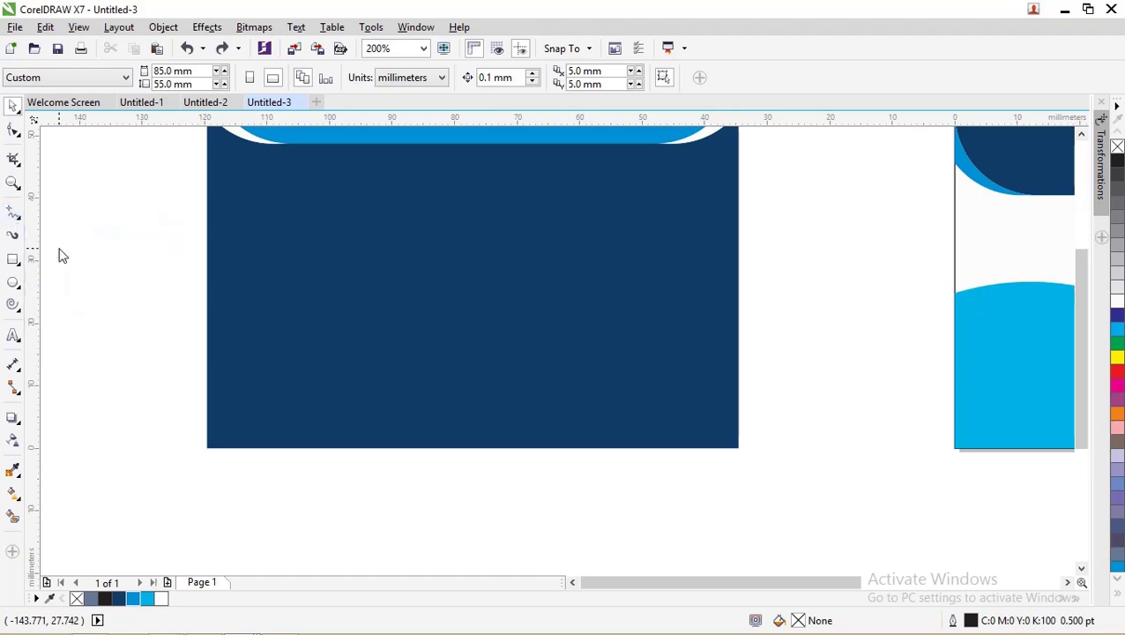
{"action": "left_click", "coordinate": [170, 383]}
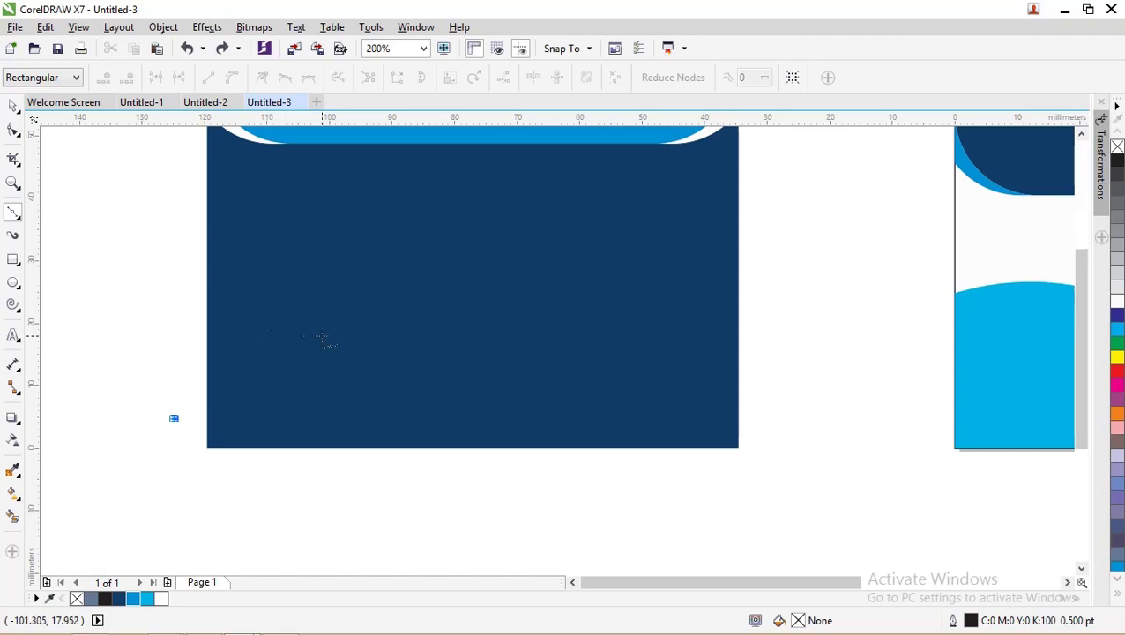
{"action": "left_click_drag", "start_coordinate": [327, 340], "coordinate": [406, 366]}
{"action": "key", "text": "space"}
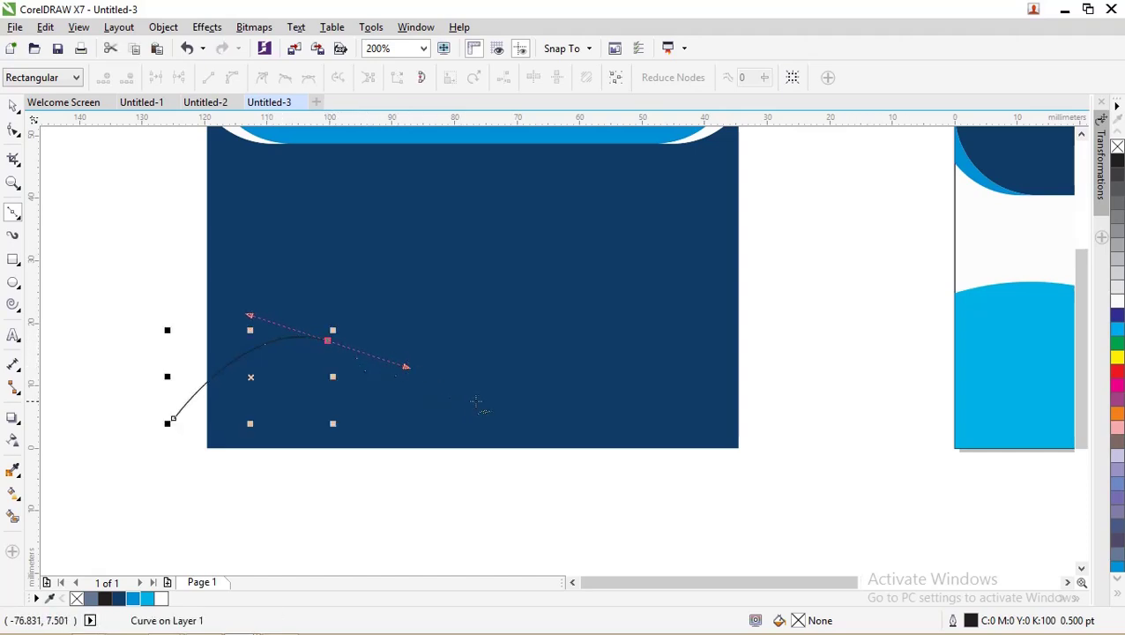
{"action": "left_click_drag", "start_coordinate": [517, 406], "coordinate": [574, 384]}
{"action": "left_click_drag", "start_coordinate": [756, 319], "coordinate": [837, 375]}
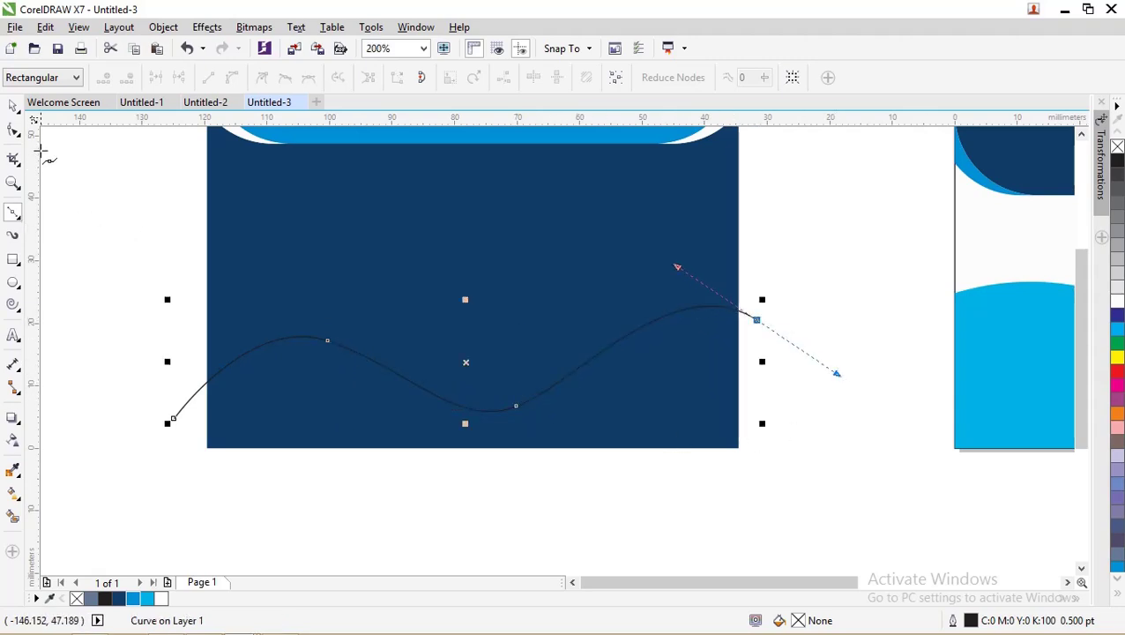
{"action": "key", "text": "space"}
Step: Rotate the wavy curve about 1.8° counterclockwise
{"action": "left_click", "coordinate": [753, 316]}
{"action": "left_click", "coordinate": [753, 314]}
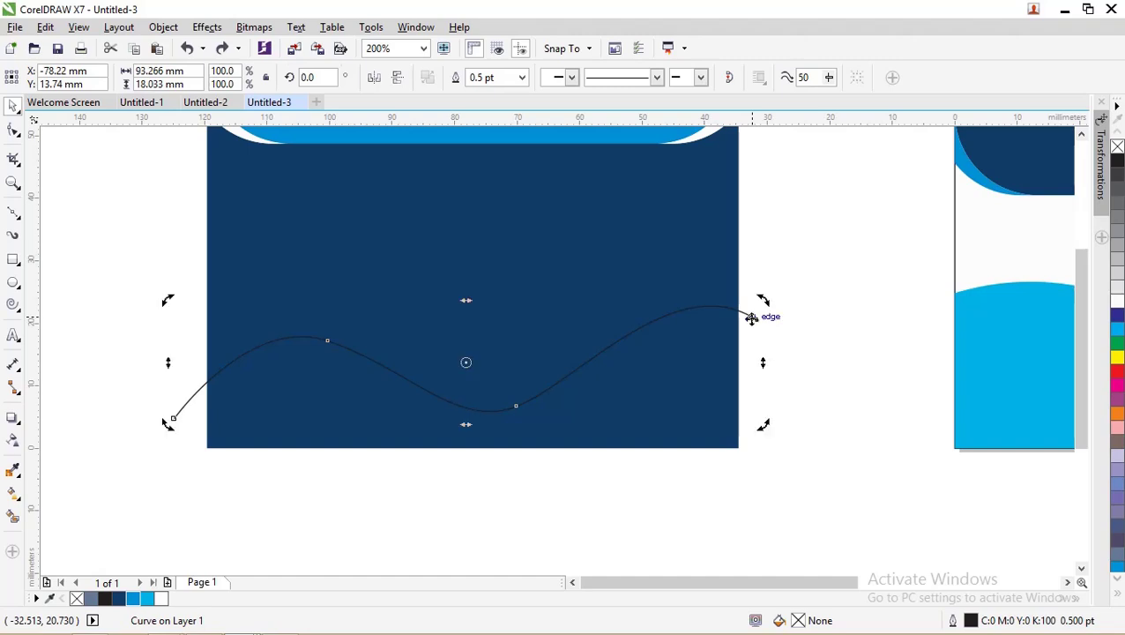
{"action": "left_click_drag", "start_coordinate": [761, 303], "coordinate": [753, 293]}
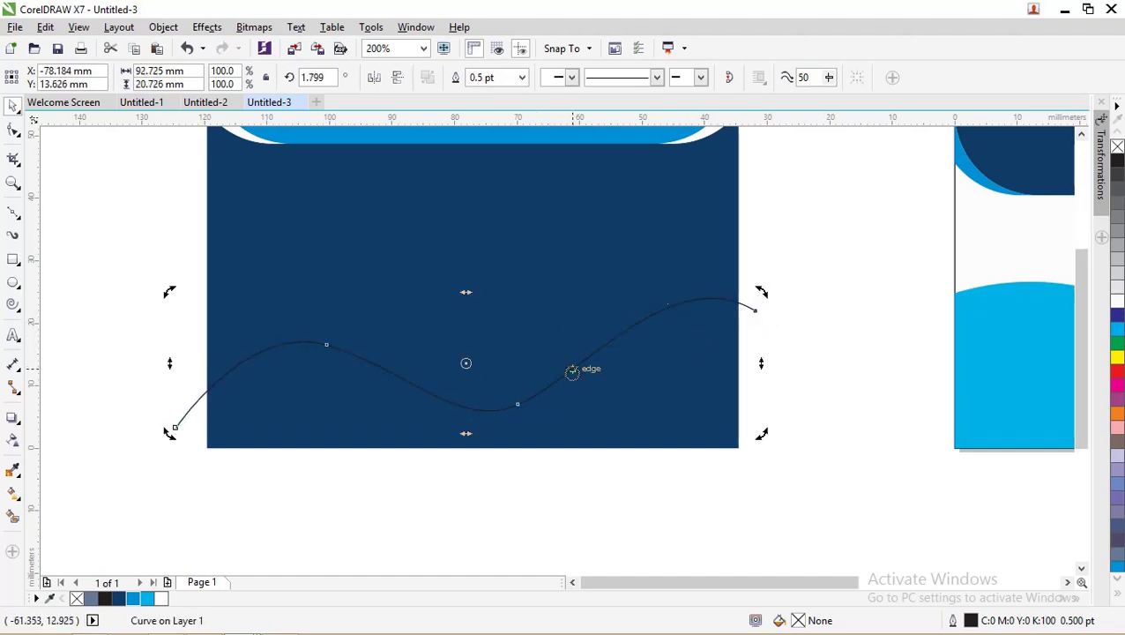
Step: Narrow the wavy curve to about 90 mm wide and move it down about 3 mm on the dark blue card
{"action": "left_click", "coordinate": [743, 305]}
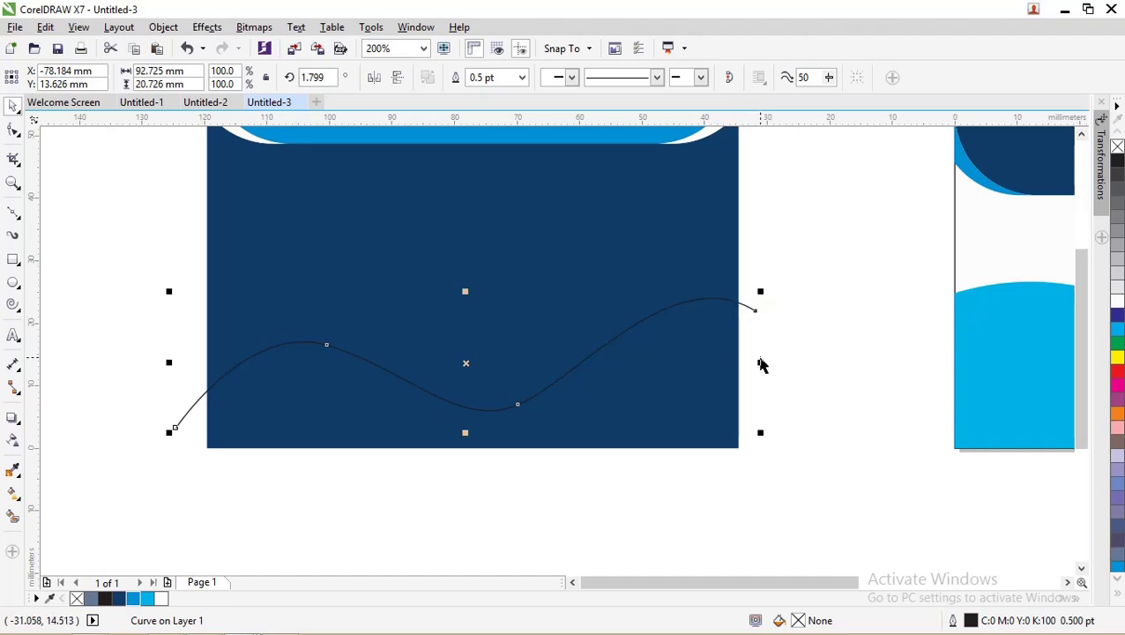
{"action": "left_click_drag", "start_coordinate": [761, 362], "coordinate": [738, 362]}
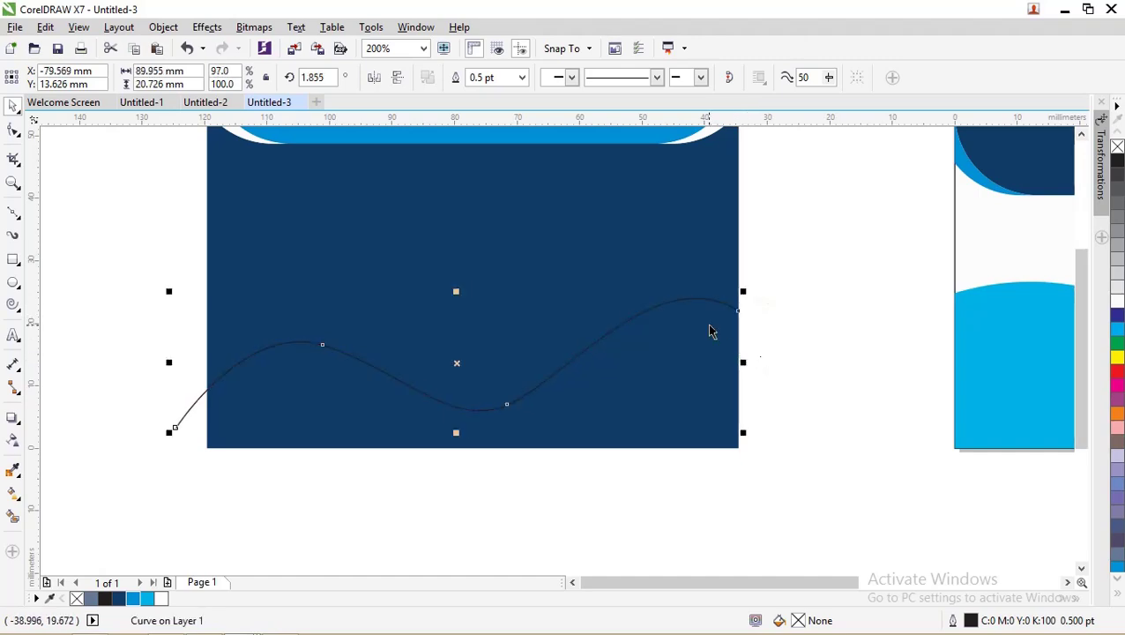
{"action": "left_click_drag", "start_coordinate": [684, 304], "coordinate": [683, 336]}
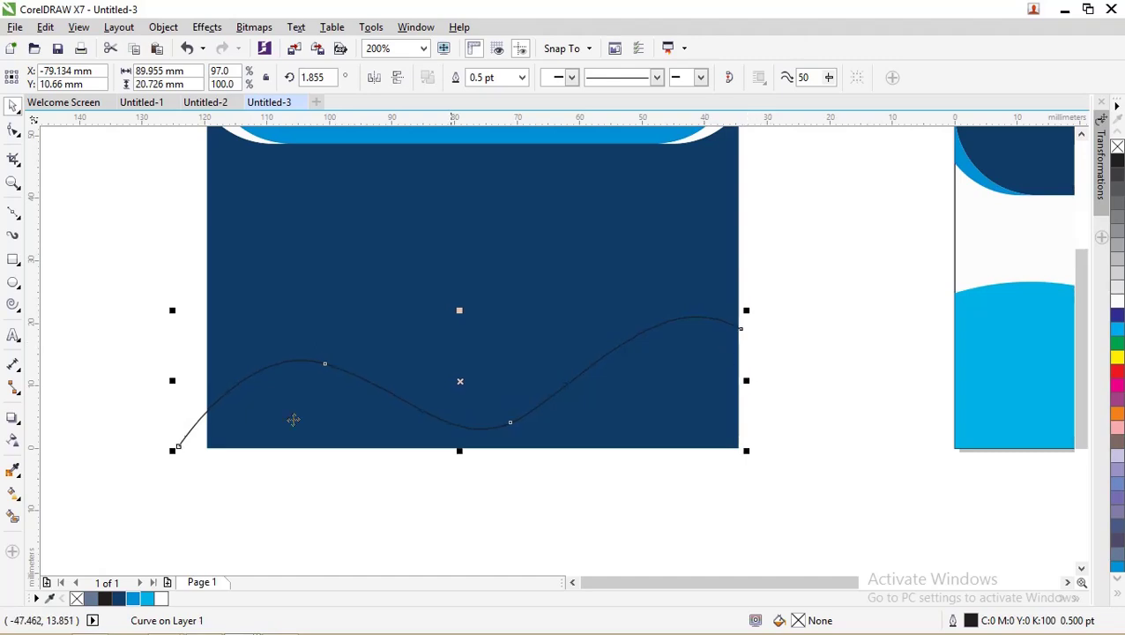
Step: Create a Smart Fill shape from the area beneath the wavy curve and colour it medium blue (#0091D7)
{"action": "left_click", "coordinate": [14, 514]}
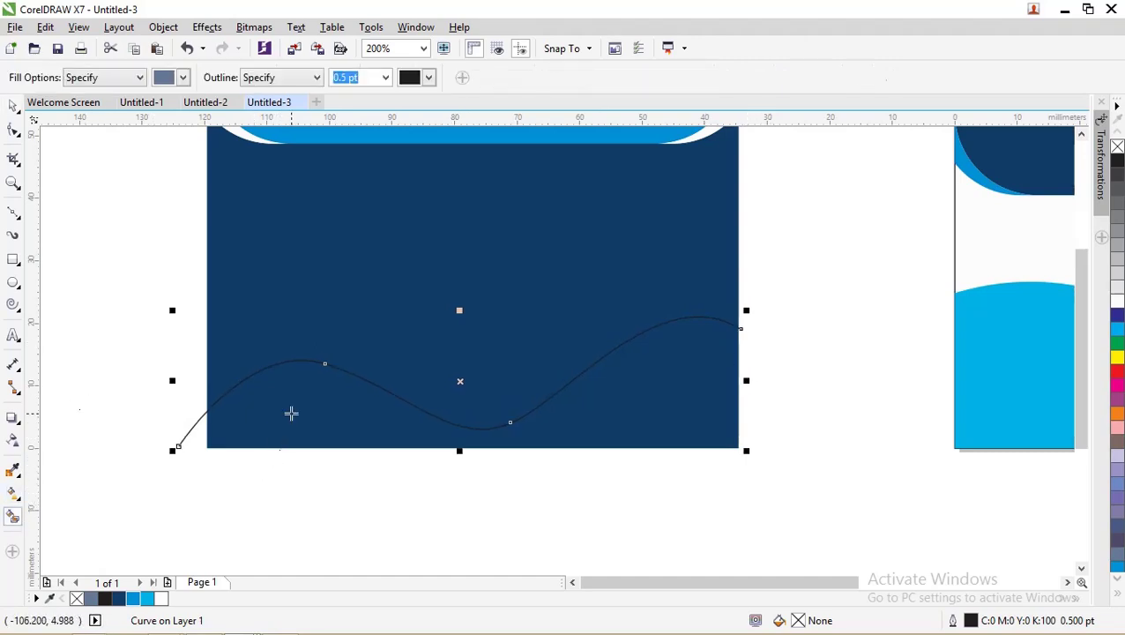
{"action": "left_click", "coordinate": [291, 411]}
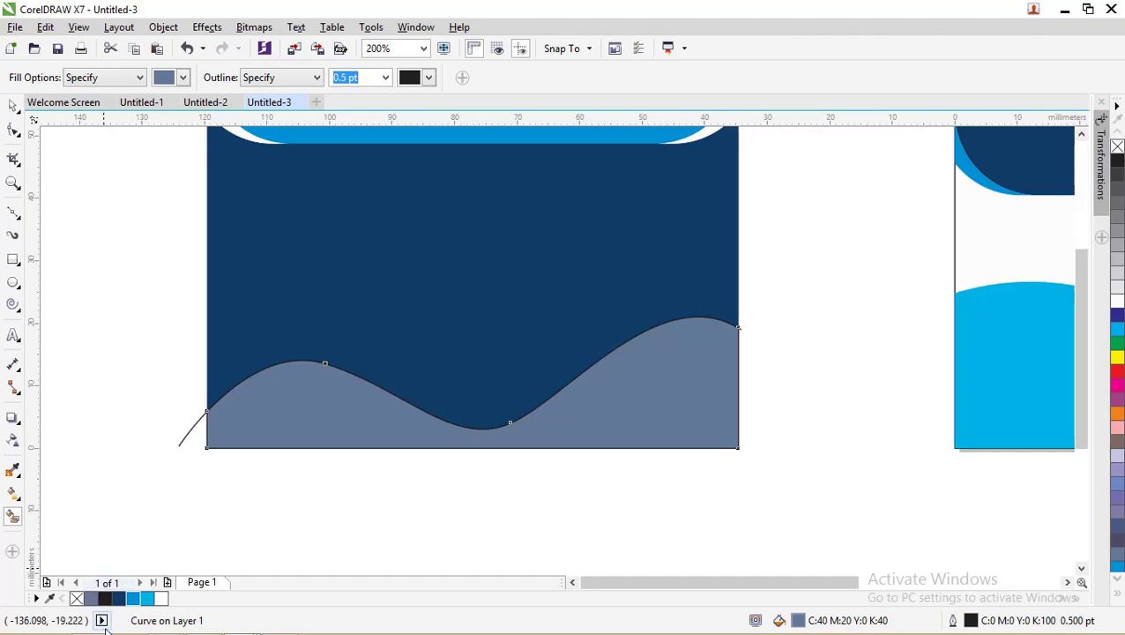
{"action": "key", "text": "ctrl+z"}
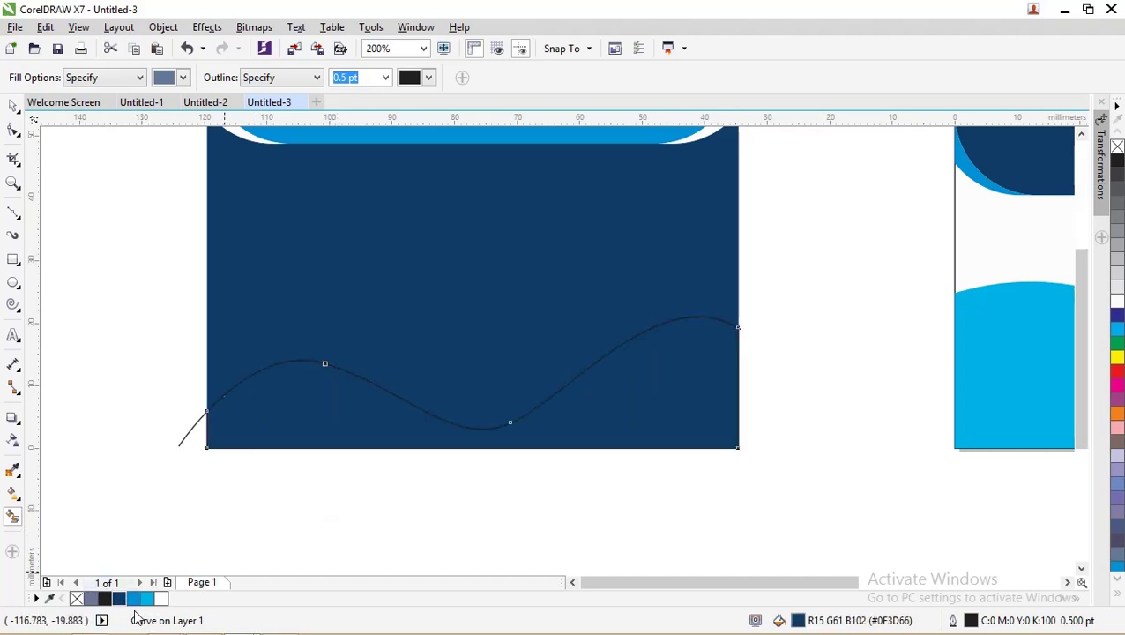
{"action": "key", "text": "ctrl+shift+z"}
{"action": "left_click", "coordinate": [133, 600]}
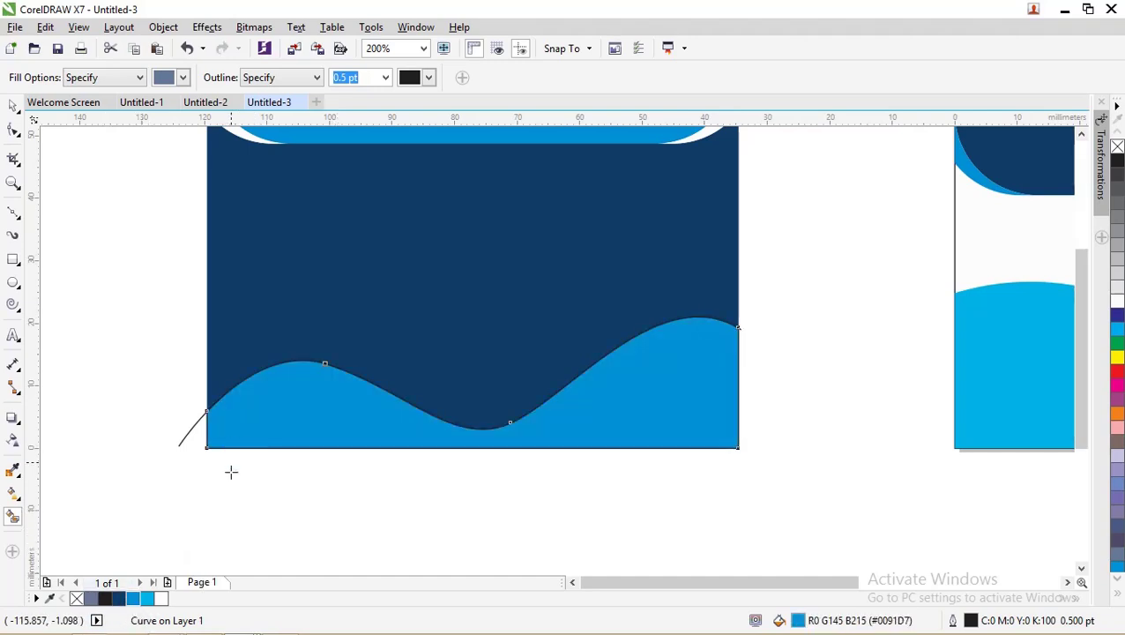
{"action": "left_click", "coordinate": [14, 107]}
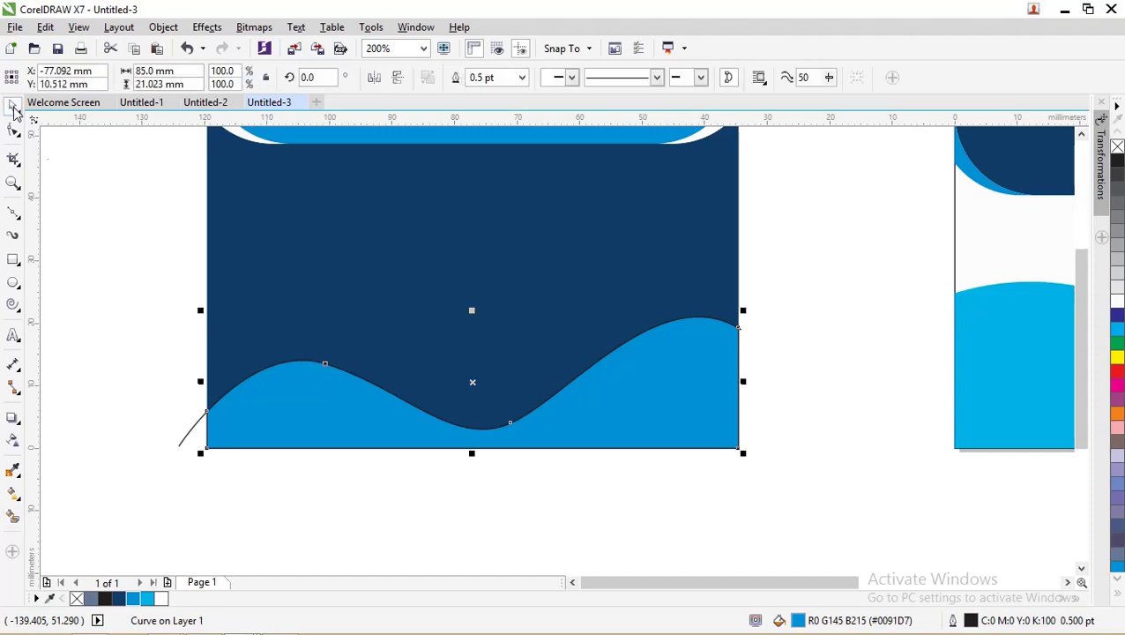
{"action": "key", "text": "ctrl+z"}
{"action": "key", "text": "ctrl+z"}
{"action": "key", "text": "ctrl+z"}
{"action": "key", "text": "ctrl+z"}
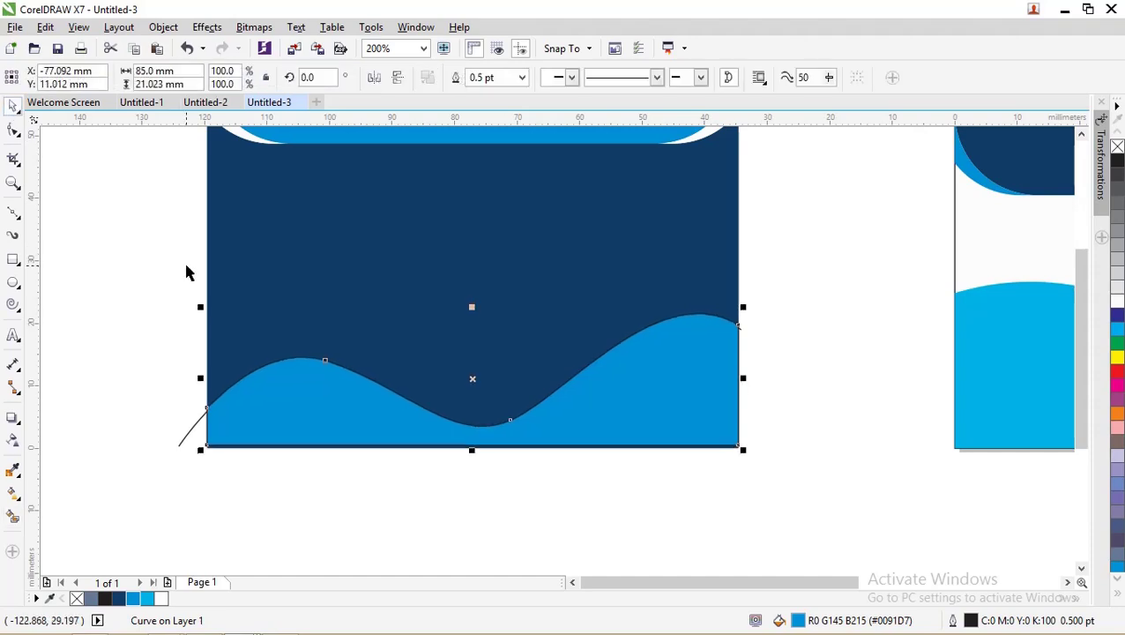
{"action": "key", "text": "Down"}
{"action": "key", "text": "Down"}
{"action": "key", "text": "Down"}
{"action": "key", "text": "Down"}
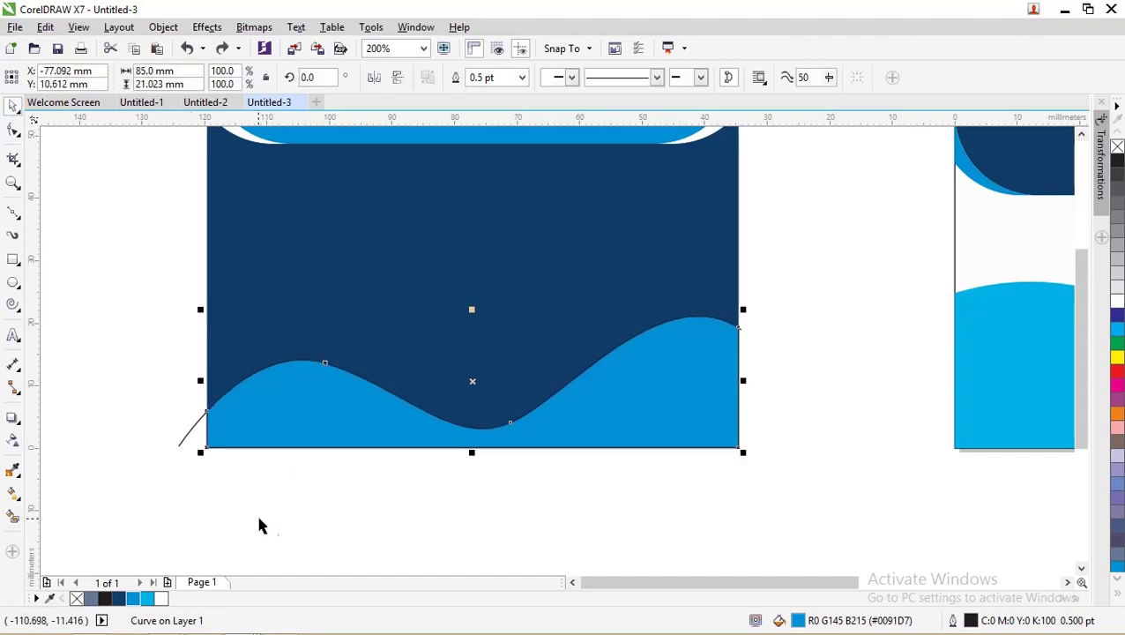
Step: Move the original wavy curve up 0.9 mm, offsetting it above the medium blue wave shape
{"action": "left_click", "coordinate": [189, 478]}
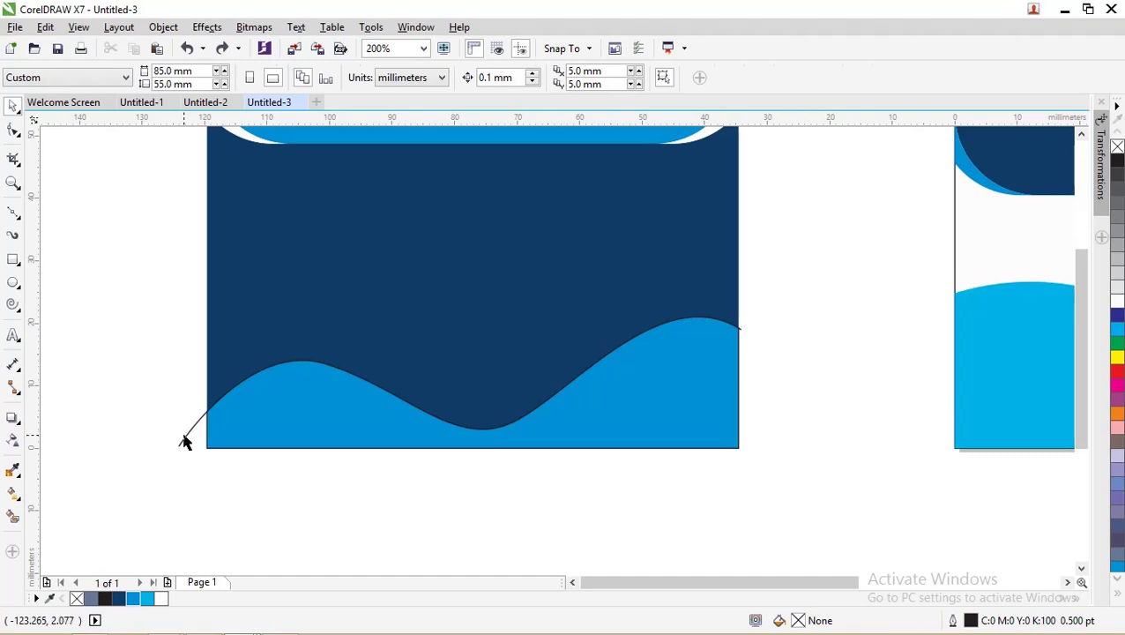
{"action": "left_click", "coordinate": [185, 439]}
{"action": "scroll", "coordinate": [187, 438], "scroll_direction": "up", "scroll_amount": 2}
{"action": "scroll", "coordinate": [187, 438], "scroll_direction": "down", "scroll_amount": 2}
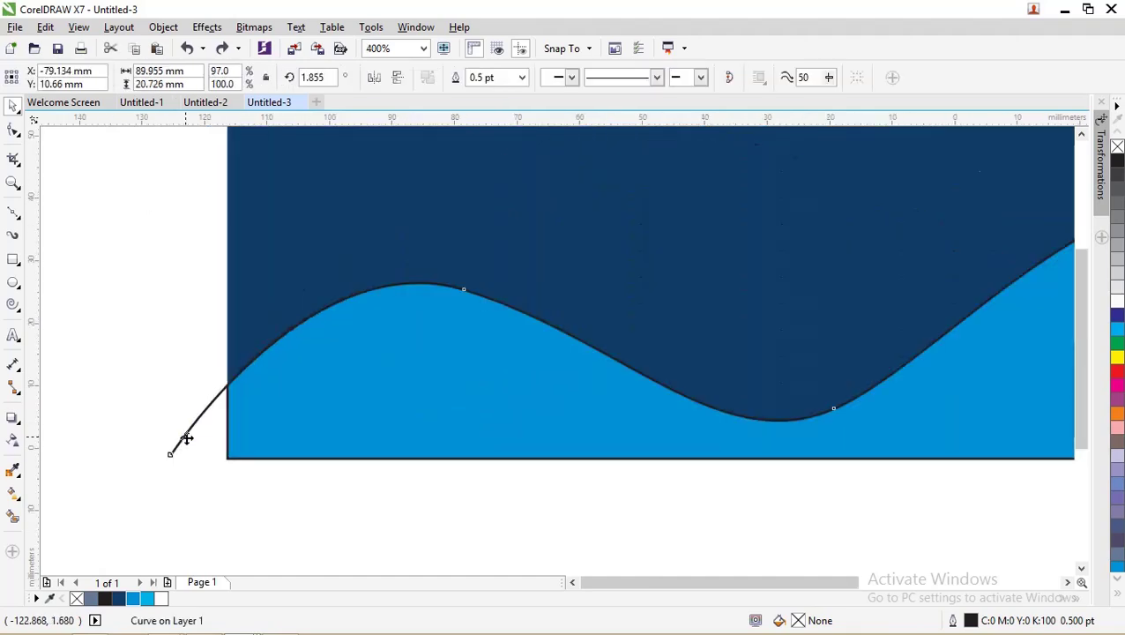
{"action": "key", "text": "Up"}
{"action": "key", "text": "Up"}
{"action": "key", "text": "Up"}
{"action": "key", "text": "Up"}
{"action": "key", "text": "Up"}
{"action": "key", "text": "Up"}
{"action": "key", "text": "Up"}
{"action": "key", "text": "Up"}
{"action": "key", "text": "Up"}
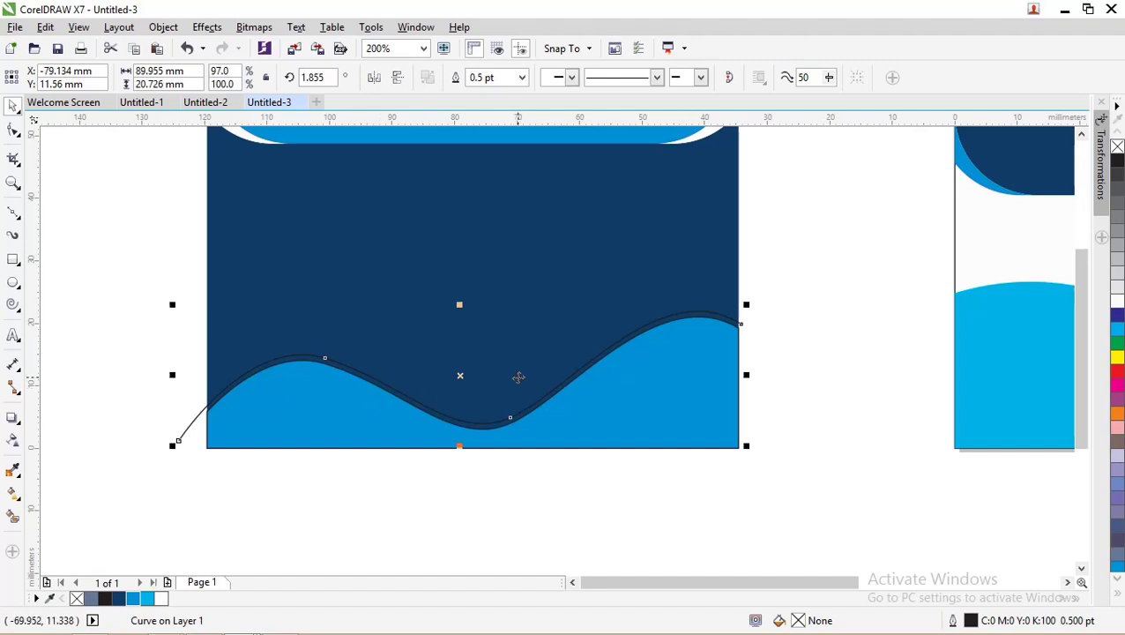
{"action": "key", "text": "a"}
{"action": "left_click", "coordinate": [13, 132]}
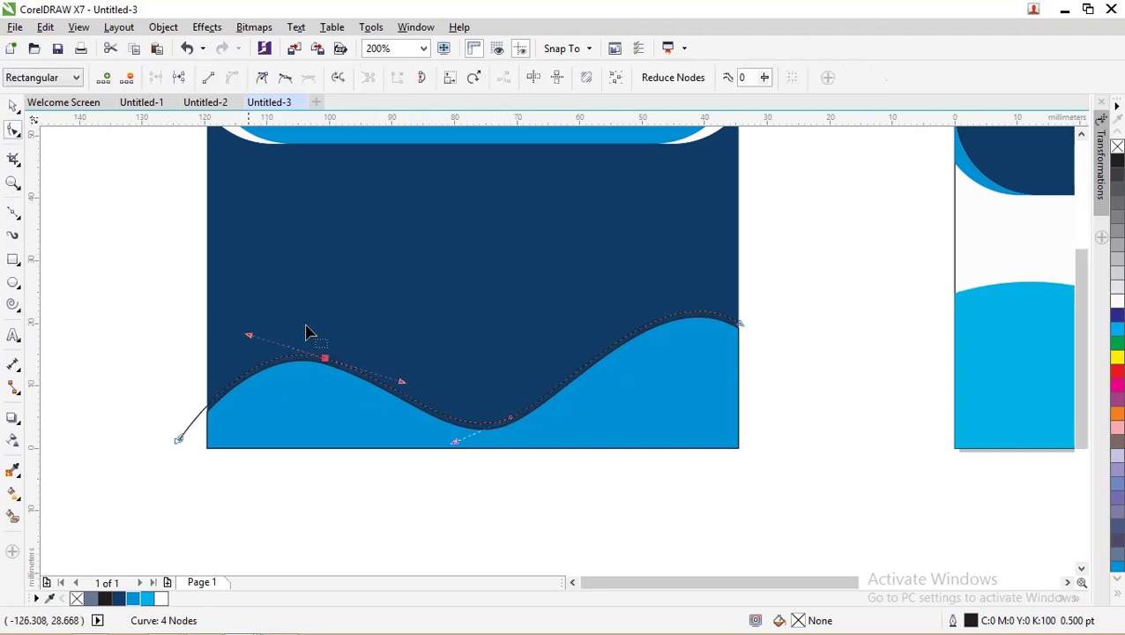
{"action": "left_click_drag", "start_coordinate": [511, 422], "coordinate": [513, 423]}
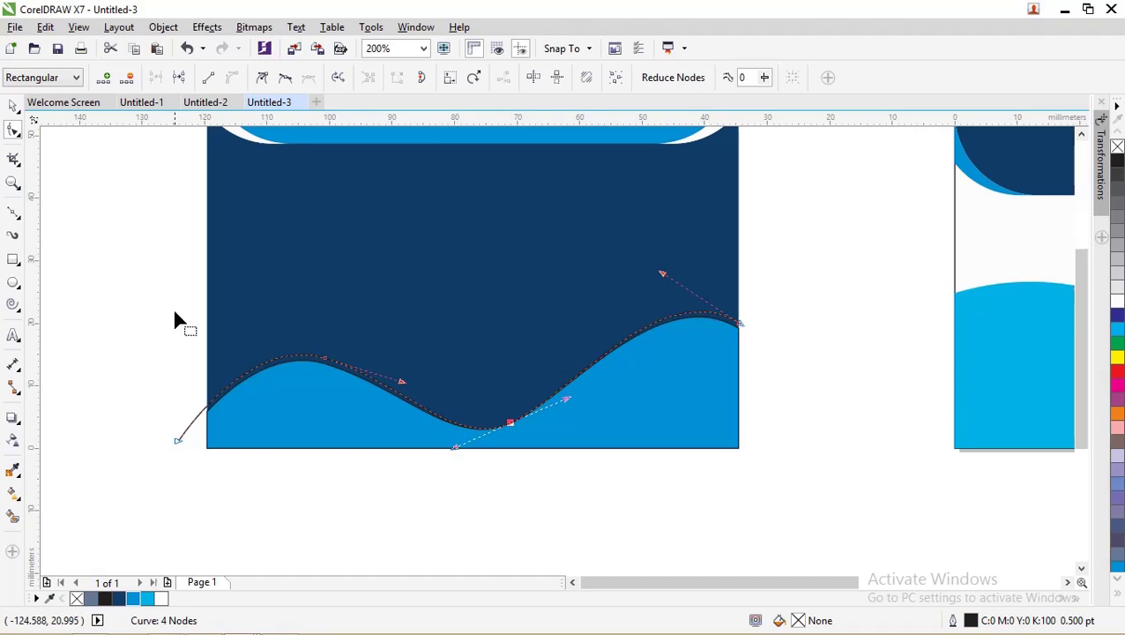
{"action": "left_click", "coordinate": [13, 107]}
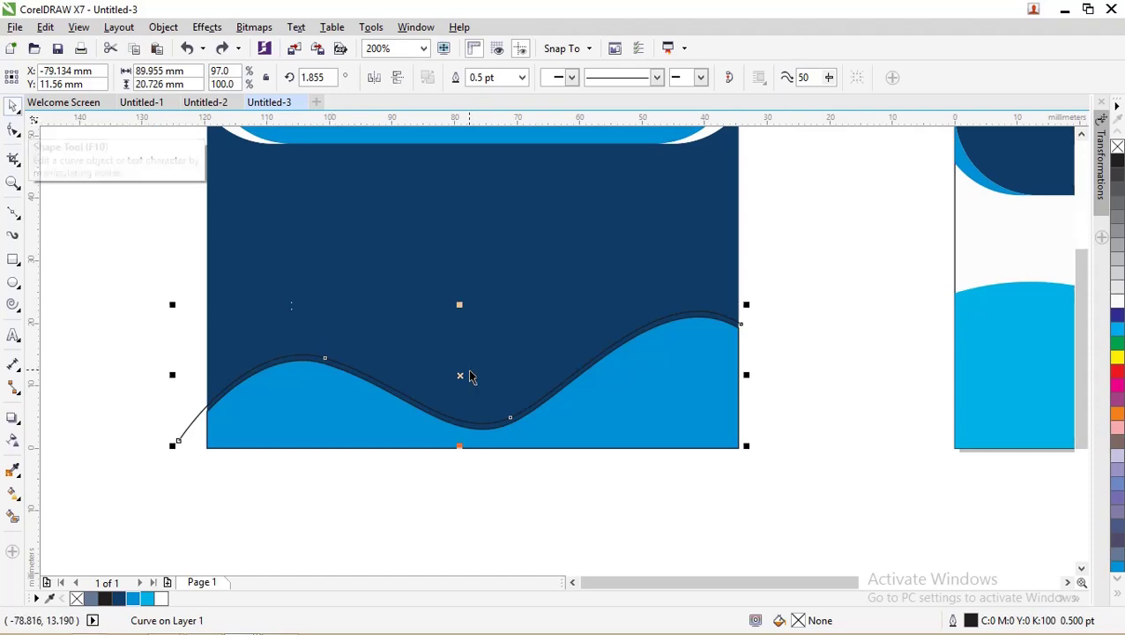
Step: Stretch the wavy curve to about 22 mm high and rotate it about 0.6° clockwise, keeping thin gaps above both wave crests
{"action": "left_click_drag", "start_coordinate": [460, 447], "coordinate": [458, 451]}
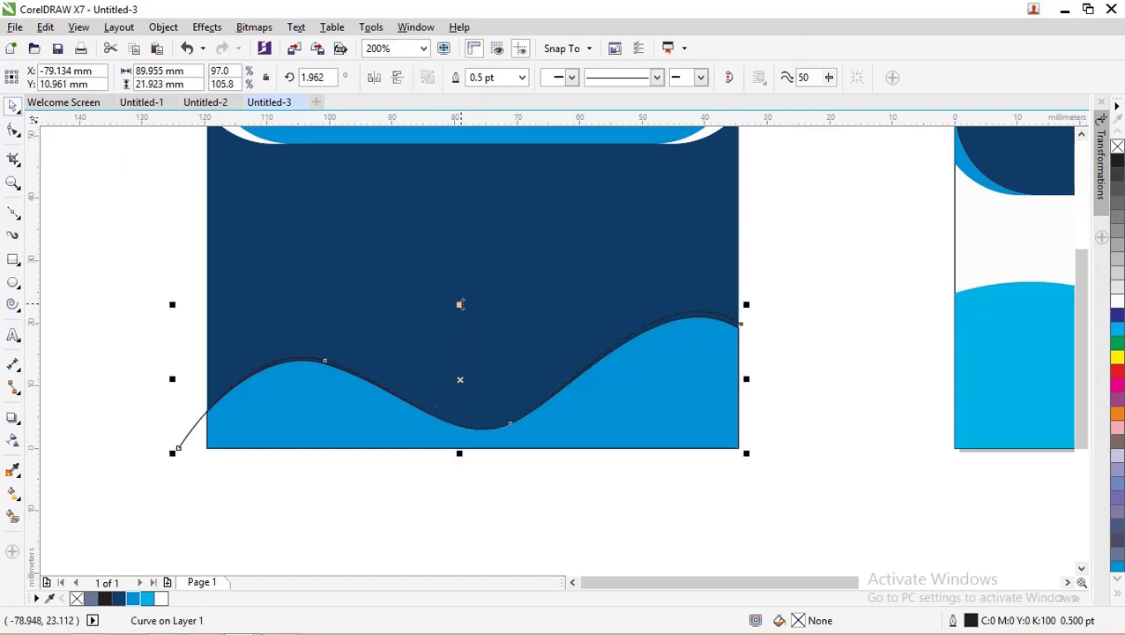
{"action": "key", "text": "ctrl+z"}
{"action": "left_click_drag", "start_coordinate": [459, 304], "coordinate": [459, 300]}
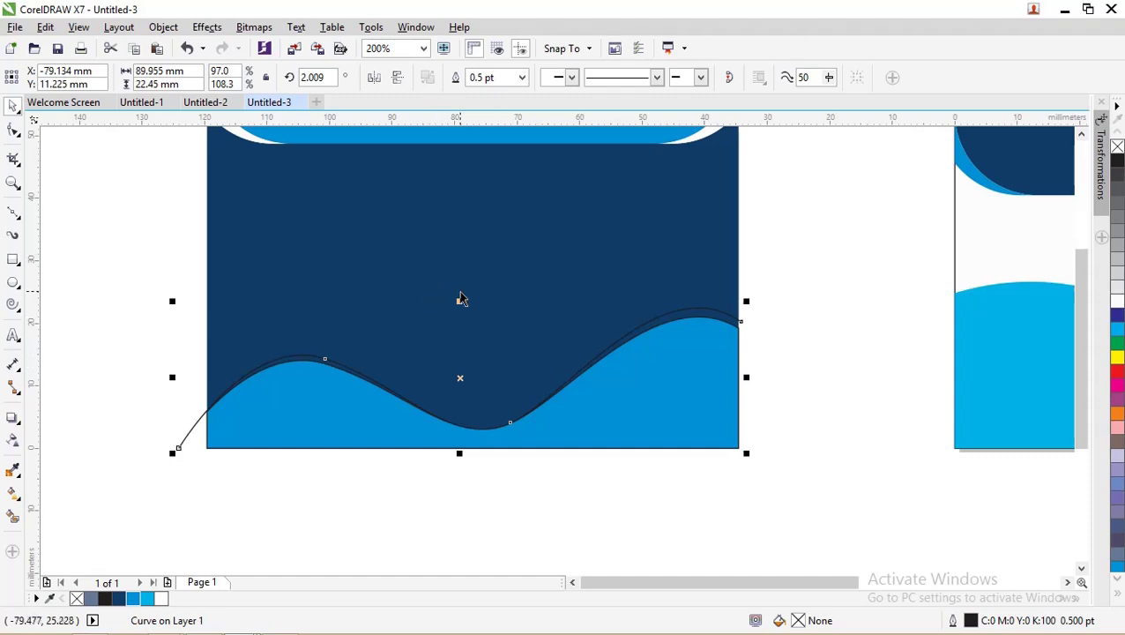
{"action": "left_click_drag", "start_coordinate": [456, 296], "coordinate": [458, 302]}
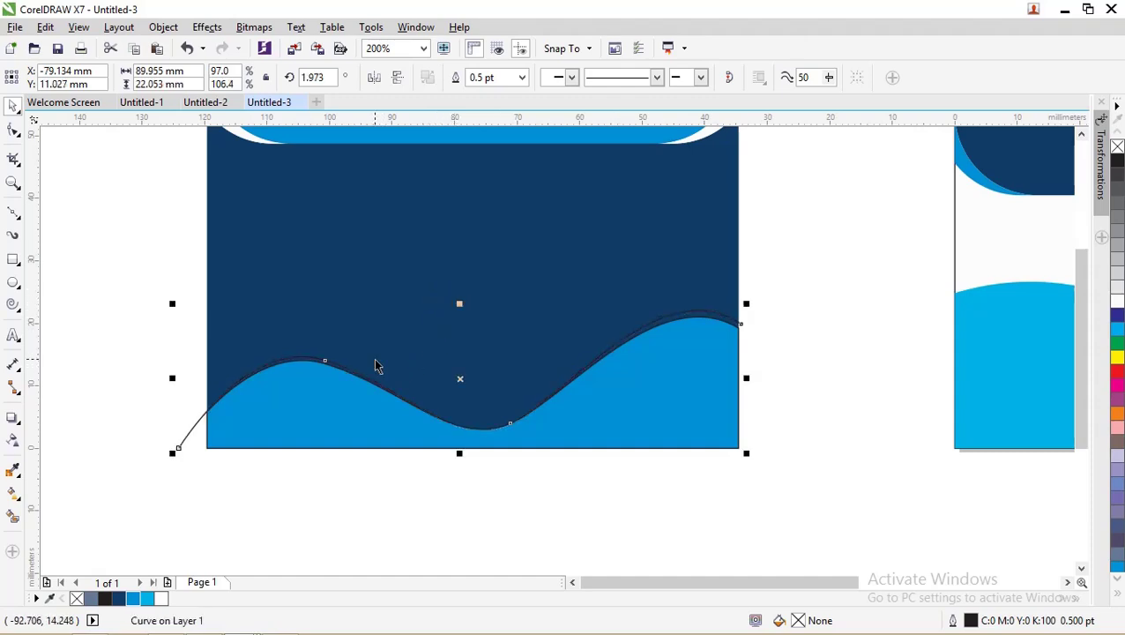
{"action": "left_click", "coordinate": [728, 316]}
{"action": "left_click_drag", "start_coordinate": [746, 306], "coordinate": [746, 306]}
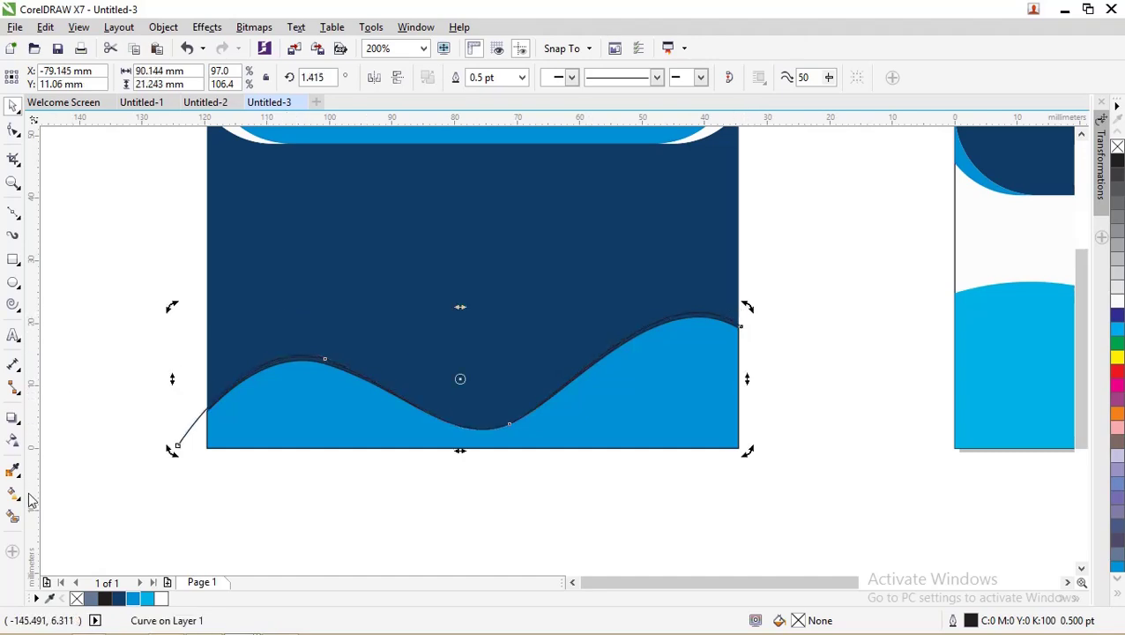
Step: Create Smart Fill shapes from the two thin gaps between the wavy curve and the blue wave, and colour them white
{"action": "left_click", "coordinate": [14, 517]}
{"action": "left_click", "coordinate": [280, 362]}
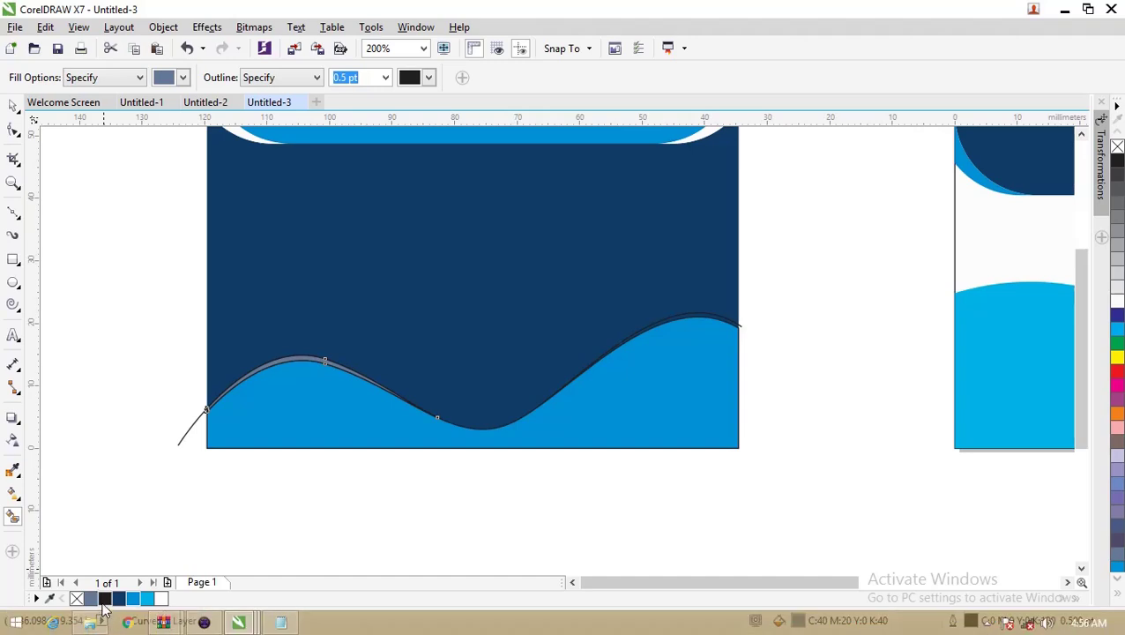
{"action": "left_click", "coordinate": [160, 599]}
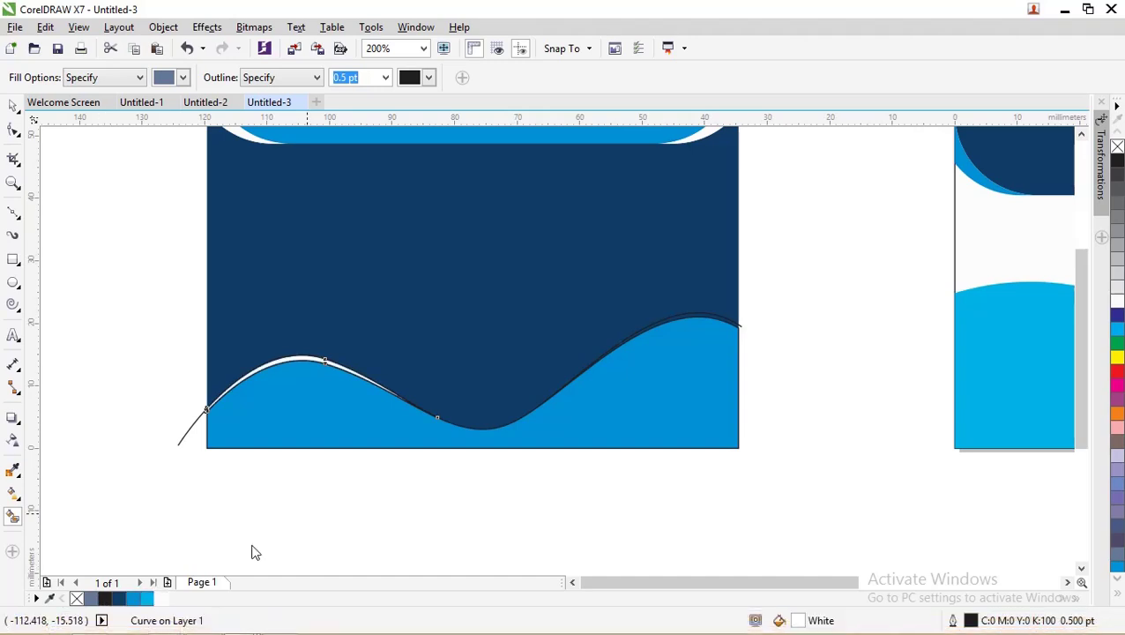
{"action": "left_click", "coordinate": [686, 315]}
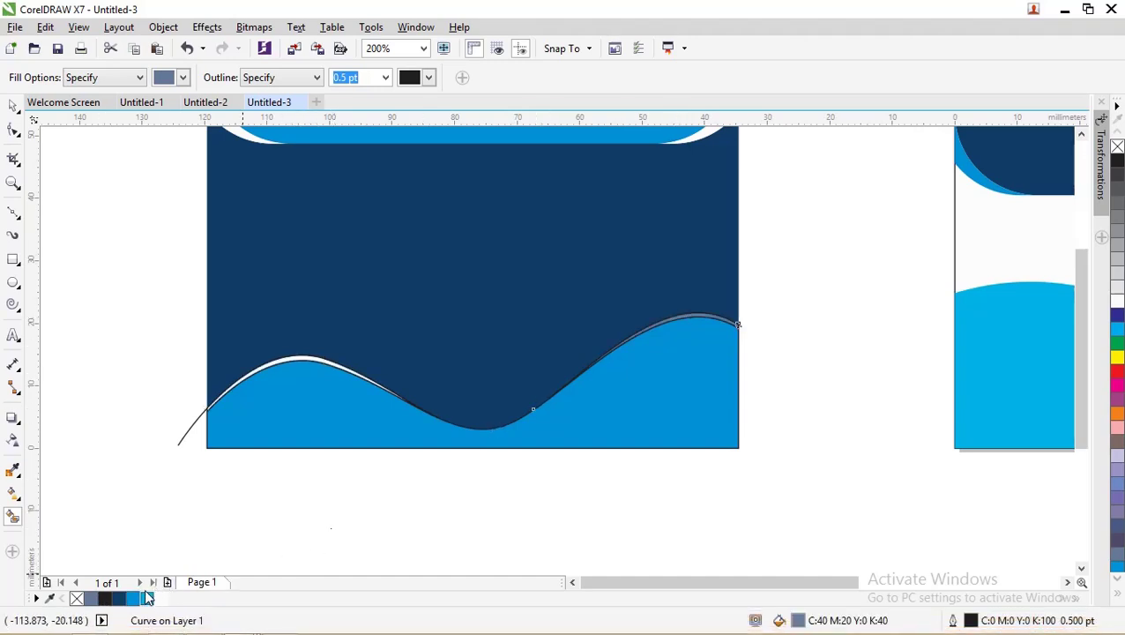
{"action": "left_click", "coordinate": [160, 598]}
Step: Delete the leftover wavy construction curve from the dark blue card
{"action": "left_click", "coordinate": [12, 106]}
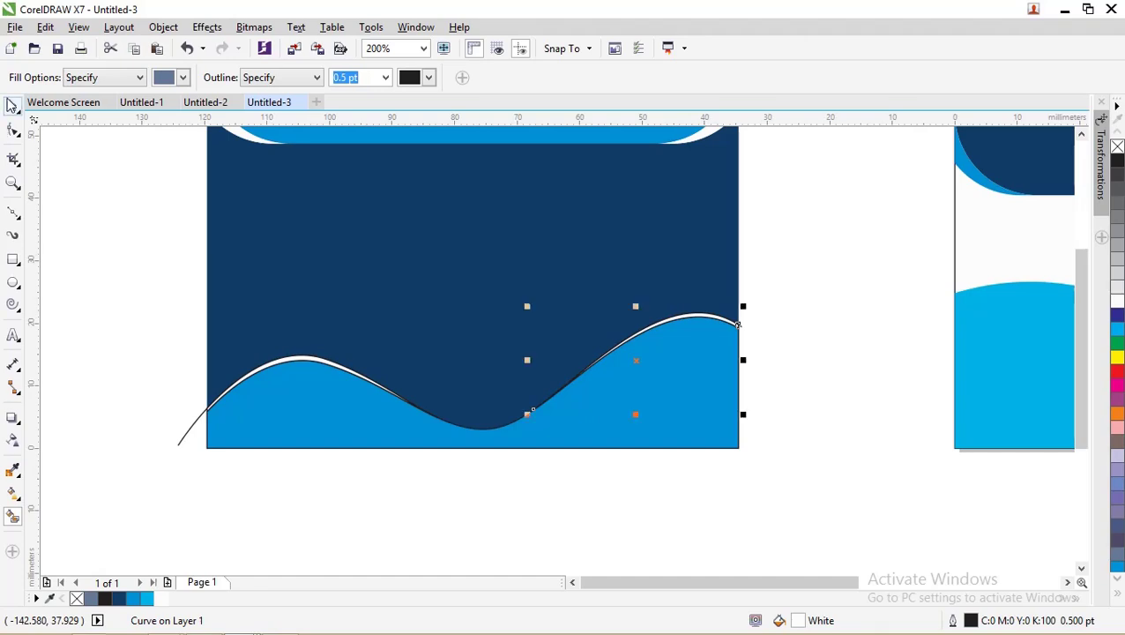
{"action": "left_click", "coordinate": [69, 185]}
{"action": "left_click", "coordinate": [189, 432]}
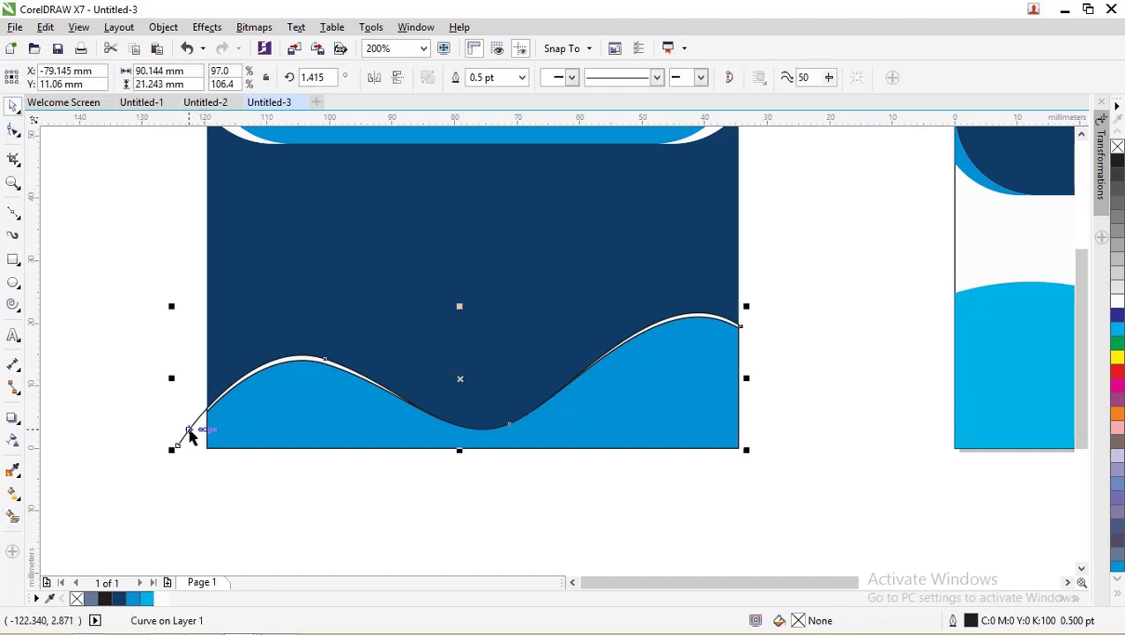
{"action": "key", "text": "Delete"}
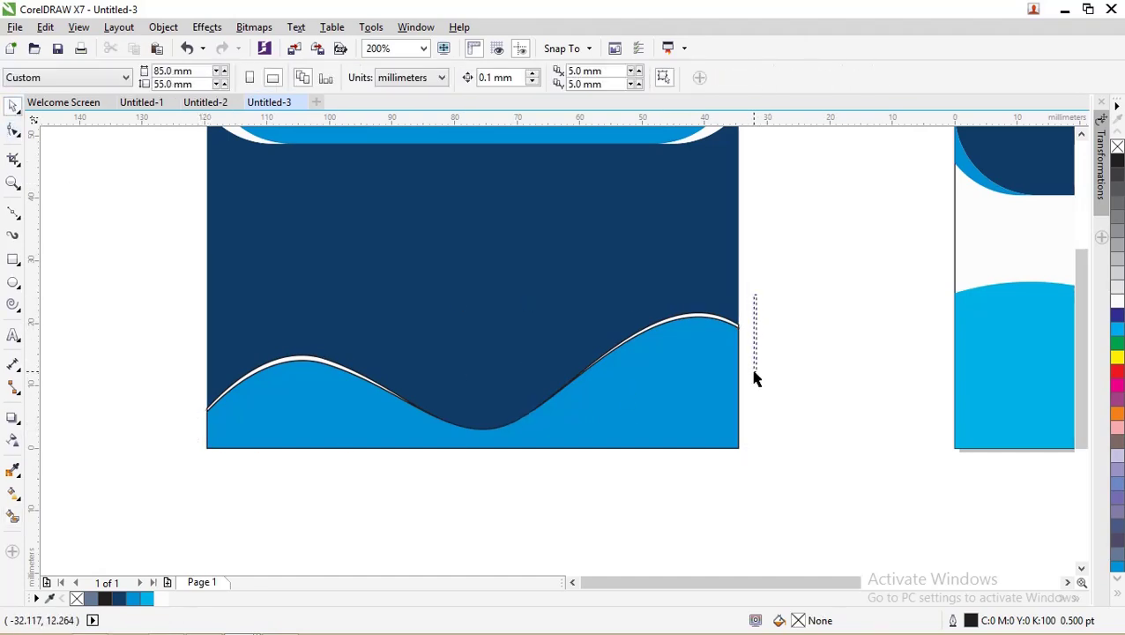
Step: Remove the outlines from all objects of the dark blue card
{"action": "scroll", "coordinate": [706, 353], "scroll_direction": "down", "scroll_amount": 1}
{"action": "left_click_drag", "start_coordinate": [673, 393], "coordinate": [412, 174]}
{"action": "scroll", "coordinate": [753, 401], "scroll_direction": "up", "scroll_amount": 1}
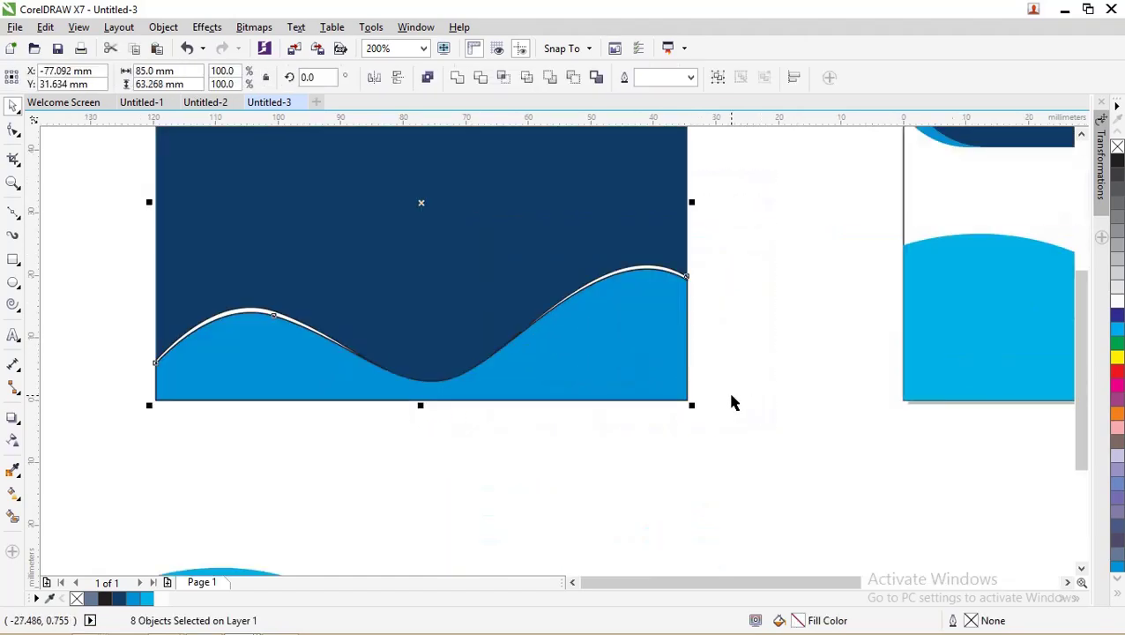
{"action": "right_click", "coordinate": [1116, 146]}
{"action": "left_click", "coordinate": [736, 220]}
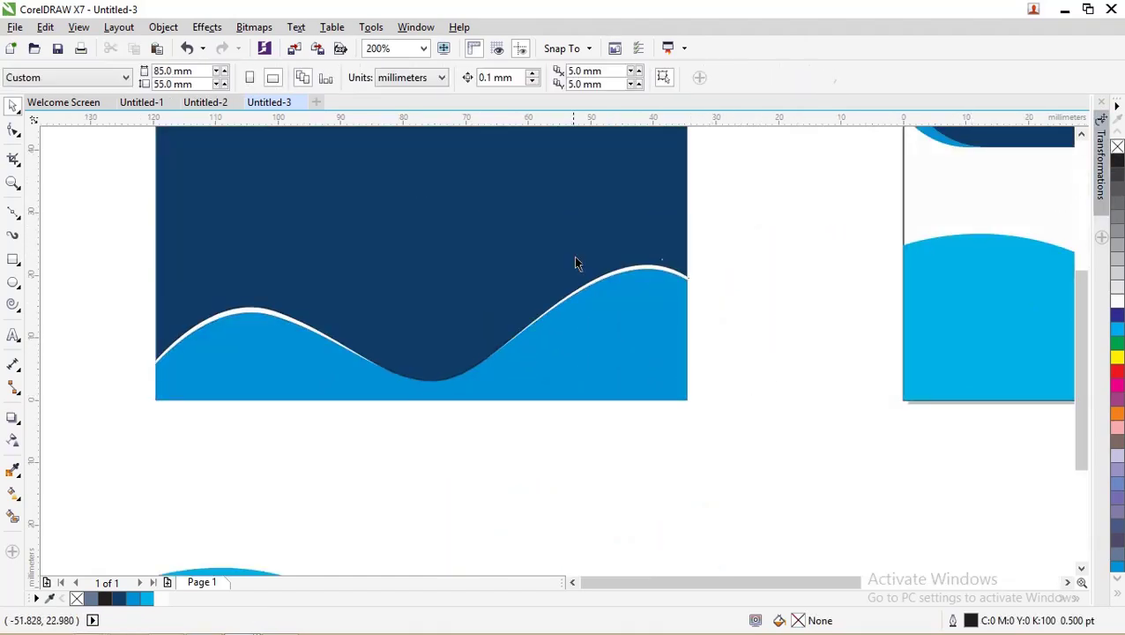
Step: Remove the outlines from all objects of the white card
{"action": "scroll", "coordinate": [577, 264], "scroll_direction": "down", "scroll_amount": 1}
{"action": "left_click_drag", "start_coordinate": [723, 143], "coordinate": [1019, 361]}
{"action": "right_click", "coordinate": [1116, 146]}
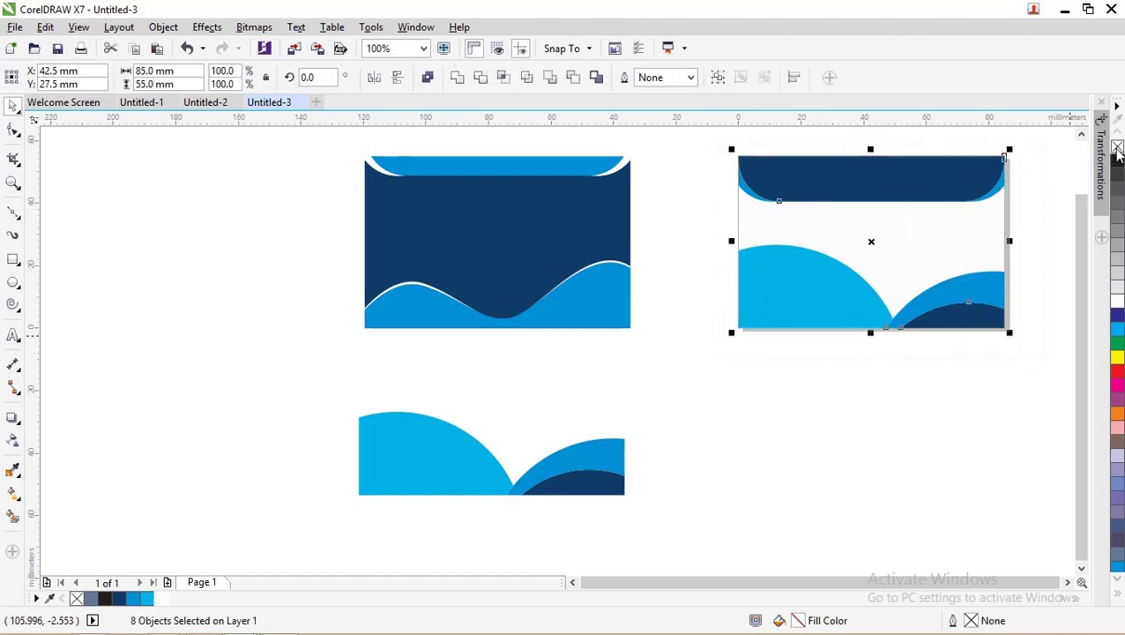
{"action": "left_click", "coordinate": [714, 401]}
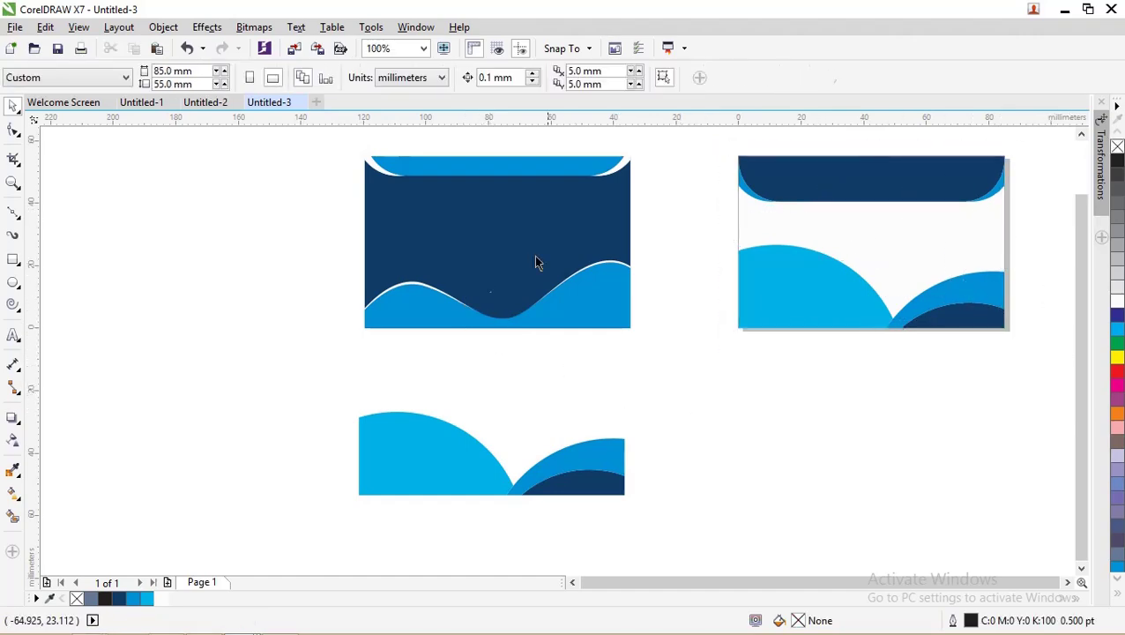
{"action": "left_click_drag", "start_coordinate": [1075, 421], "coordinate": [1037, 401]}
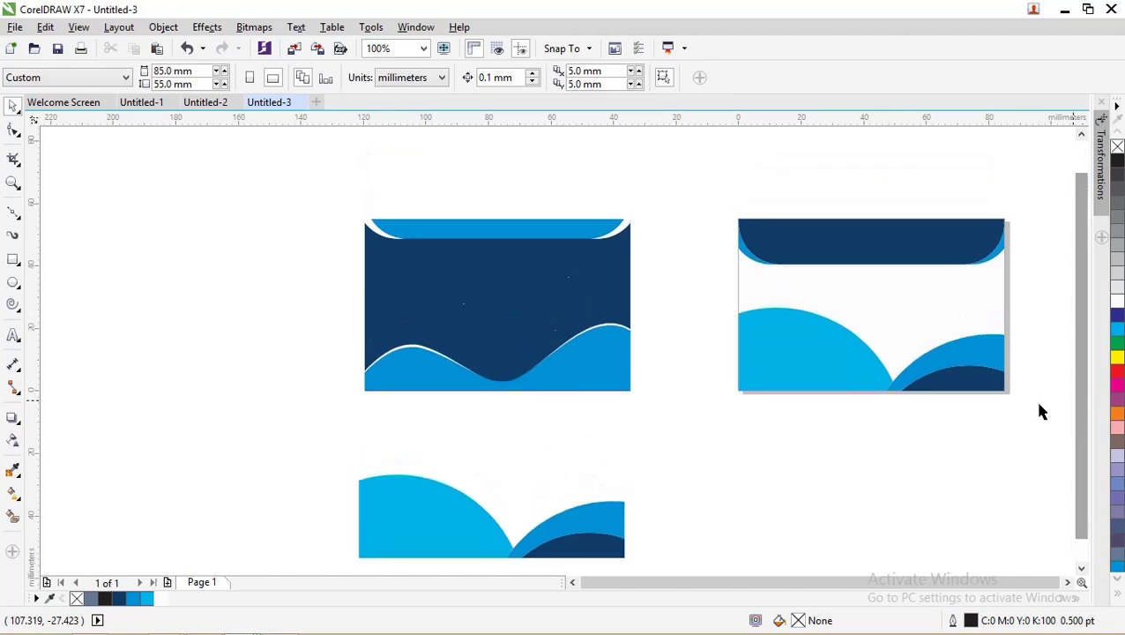
Step: Switch to File Explorer and bring the Tut Wuri Handayani logo from the Pictures folder into the CorelDRAW drawing
{"action": "left_click", "coordinate": [163, 624]}
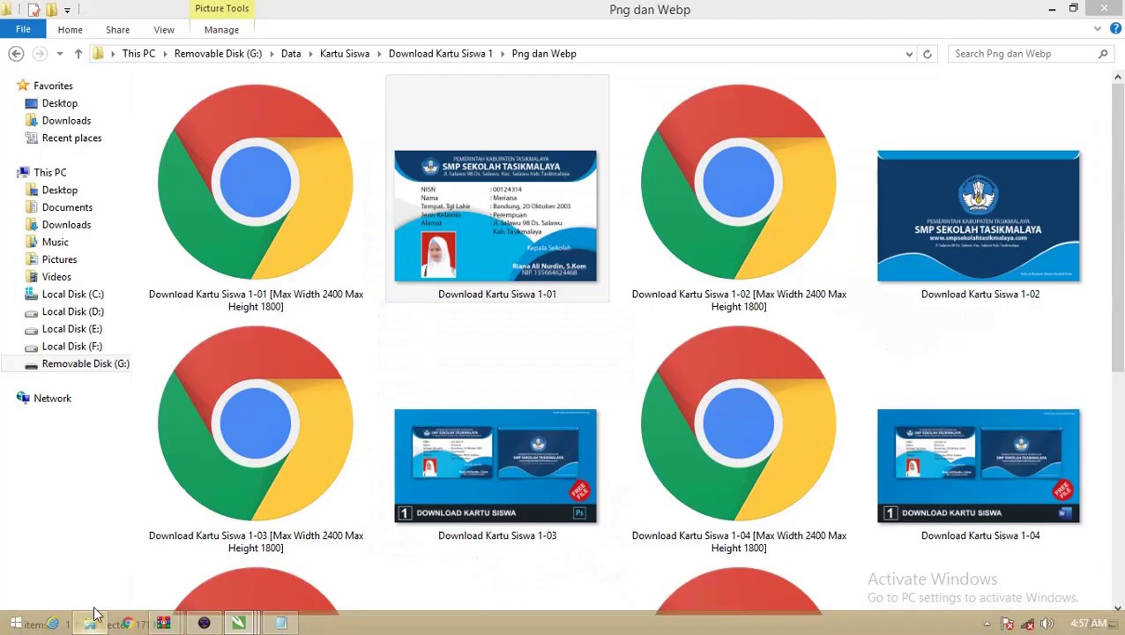
{"action": "left_click", "coordinate": [61, 259]}
{"action": "left_click", "coordinate": [278, 124]}
{"action": "left_click_drag", "start_coordinate": [280, 130], "coordinate": [276, 372]}
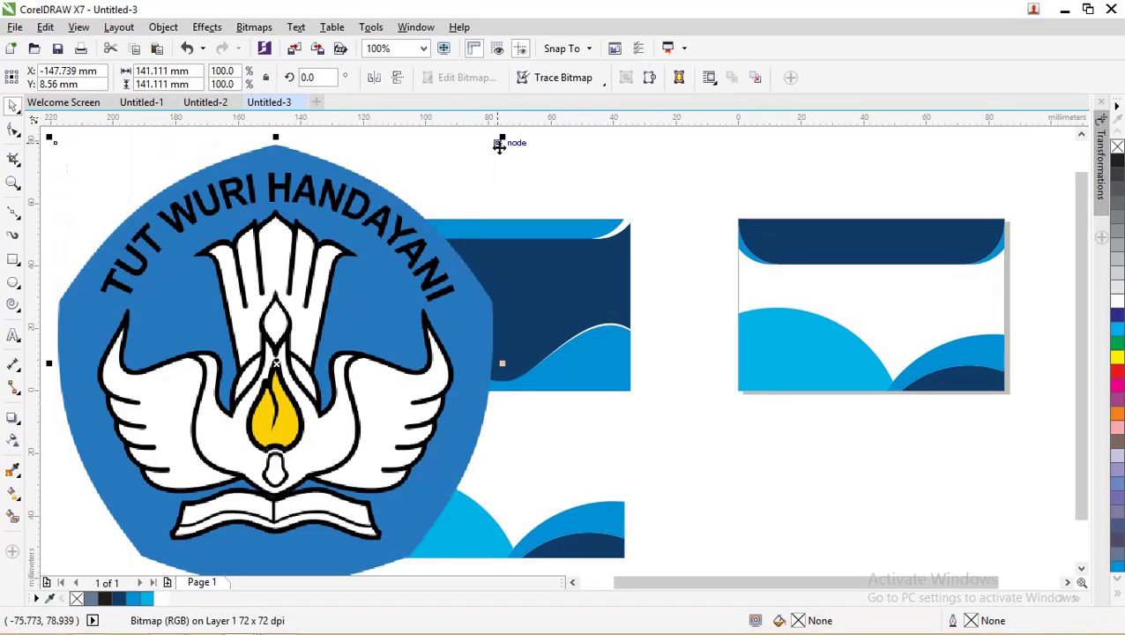
Step: Scale the logo down to about 13.2 mm and place it near the upper centre of the dark blue card
{"action": "left_click_drag", "start_coordinate": [499, 142], "coordinate": [216, 420]}
{"action": "left_click_drag", "start_coordinate": [156, 459], "coordinate": [490, 248]}
Step: Copy the logo onto the left end of the white card's dark blue header and shrink the copy to about 10.3 mm
{"action": "left_click_drag", "start_coordinate": [552, 205], "coordinate": [786, 245]}
{"action": "scroll", "coordinate": [786, 245], "scroll_direction": "up", "scroll_amount": 1}
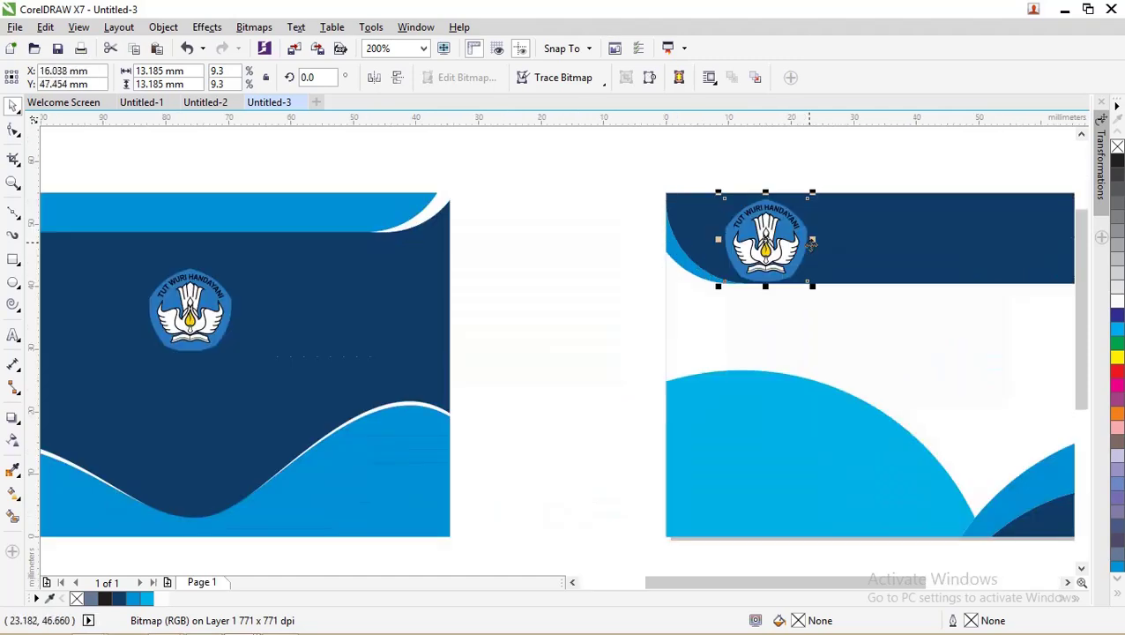
{"action": "left_click_drag", "start_coordinate": [814, 288], "coordinate": [762, 230]}
{"action": "scroll", "coordinate": [455, 211], "scroll_direction": "down", "scroll_amount": 1}
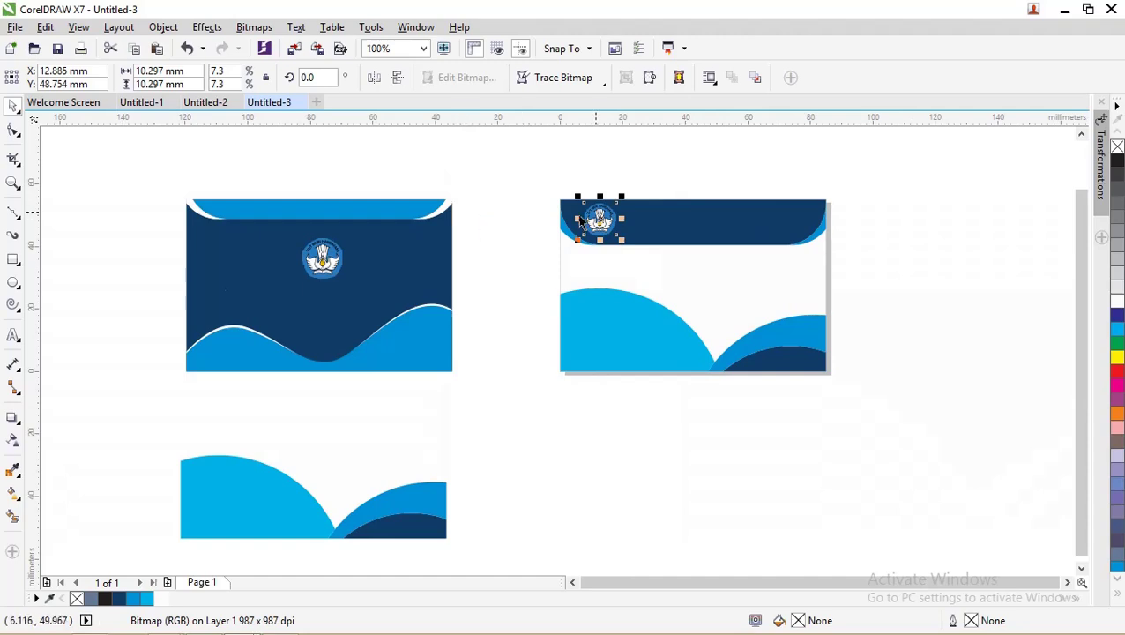
Step: Switch to Notepad, copy the three header lines with the government name, school address and school name, and return to CorelDRAW
{"action": "key", "text": "z"}
{"action": "left_click_drag", "start_coordinate": [172, 173], "coordinate": [930, 415]}
{"action": "left_click_drag", "start_coordinate": [558, 196], "coordinate": [977, 489]}
{"action": "left_click", "coordinate": [13, 105]}
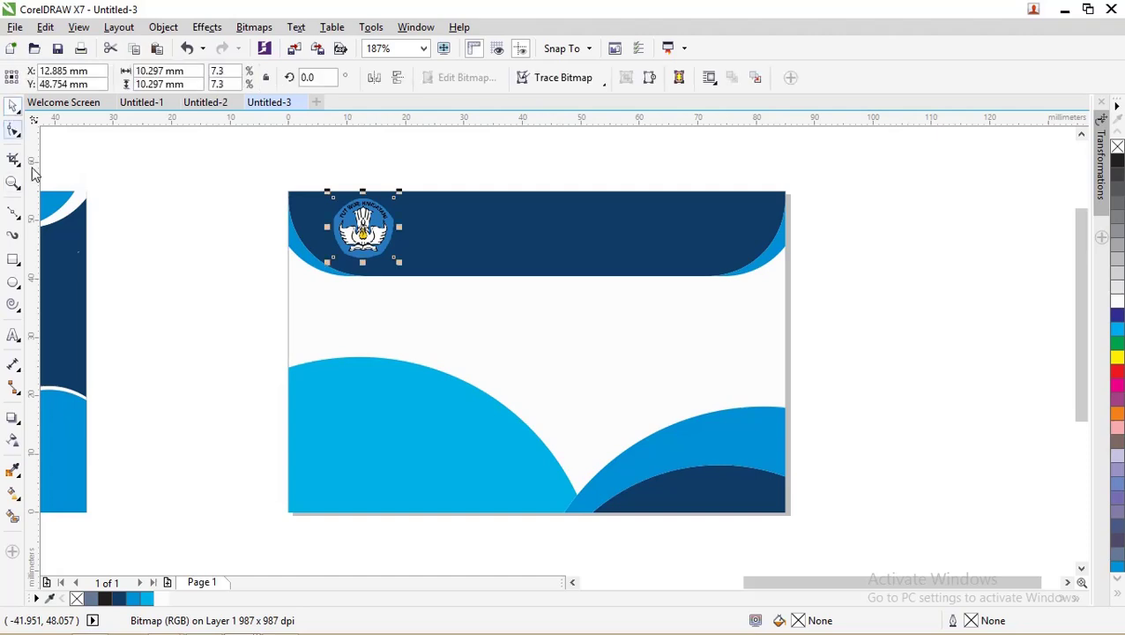
{"action": "mouse_move", "coordinate": [334, 629]}
{"action": "left_click", "coordinate": [278, 624]}
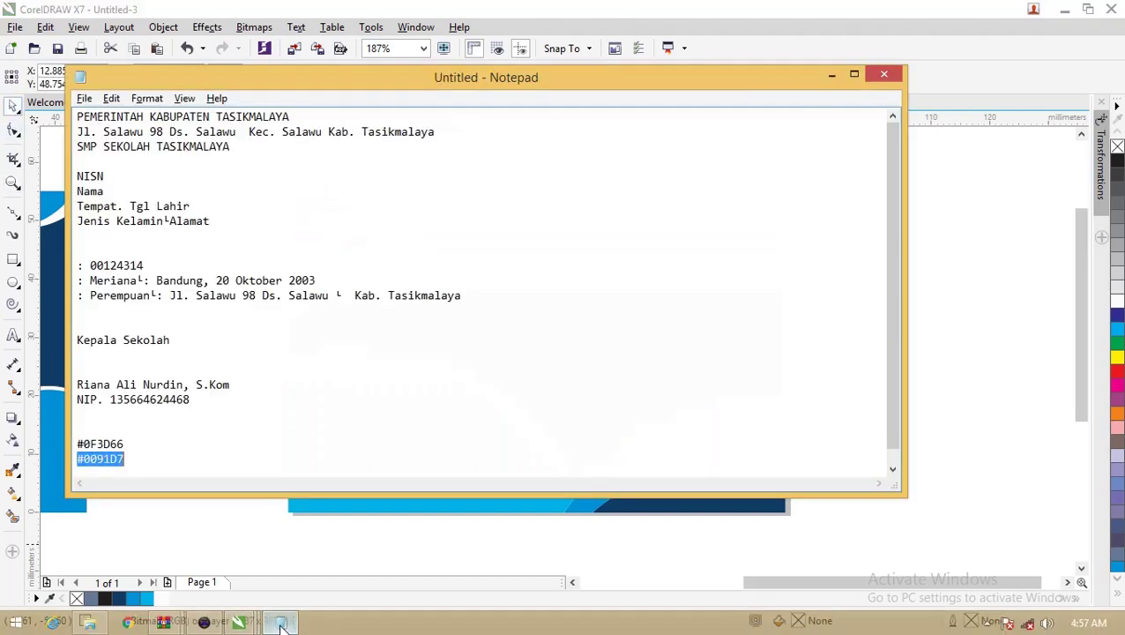
{"action": "left_click_drag", "start_coordinate": [209, 131], "coordinate": [77, 115]}
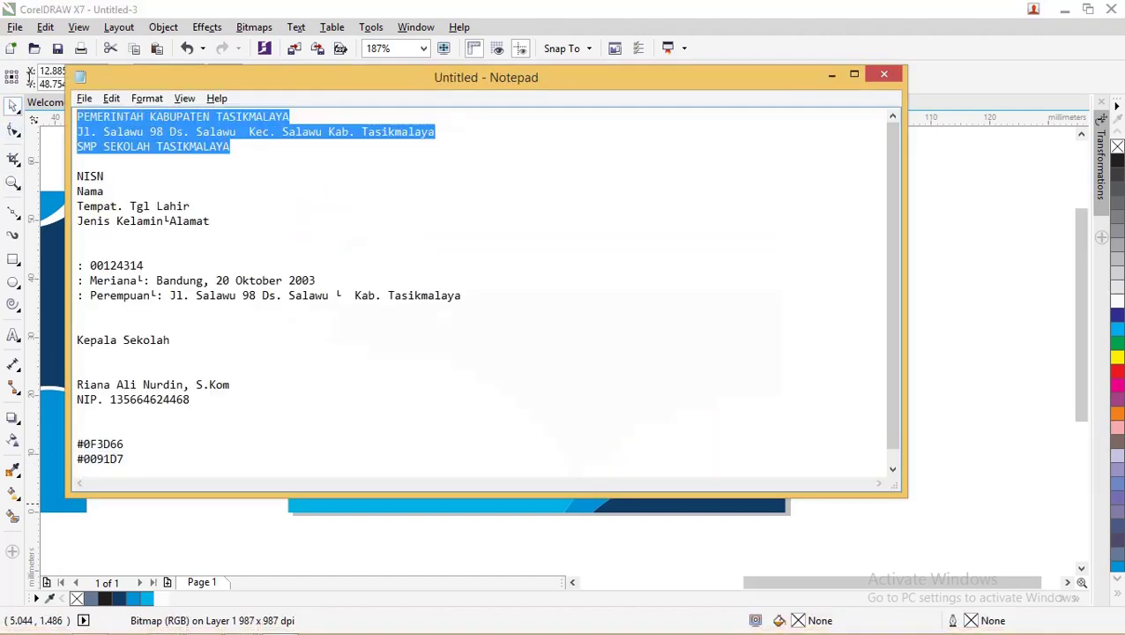
{"action": "left_click", "coordinate": [264, 9]}
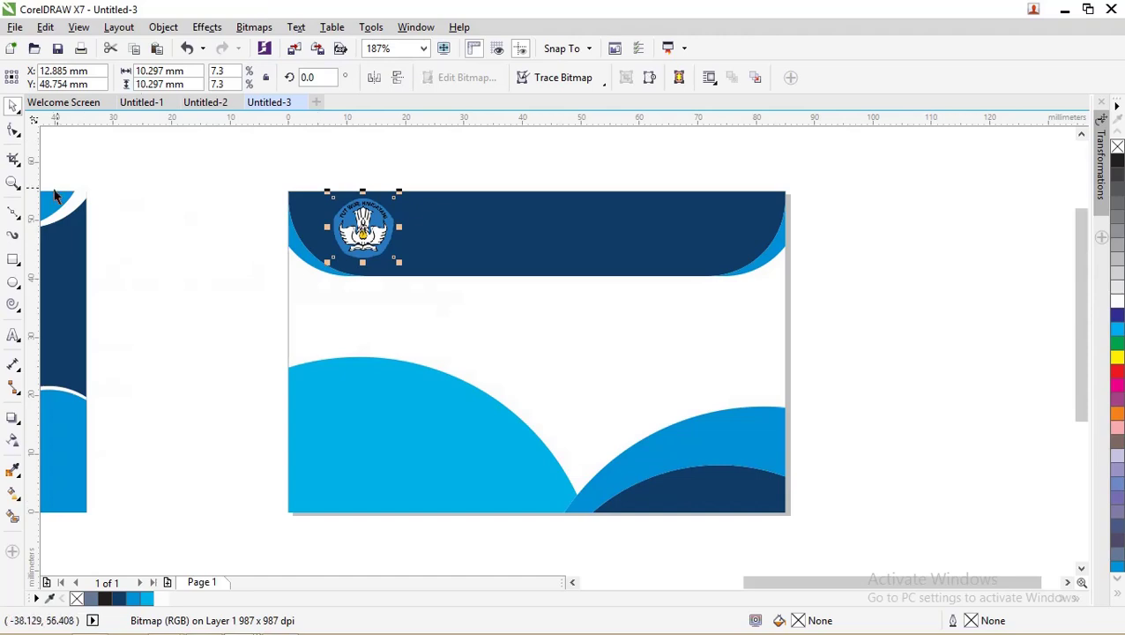
Step: Paste the copied lines as artistic text onto the white card's header and scale the block to about 152.7 mm wide
{"action": "left_click", "coordinate": [13, 335]}
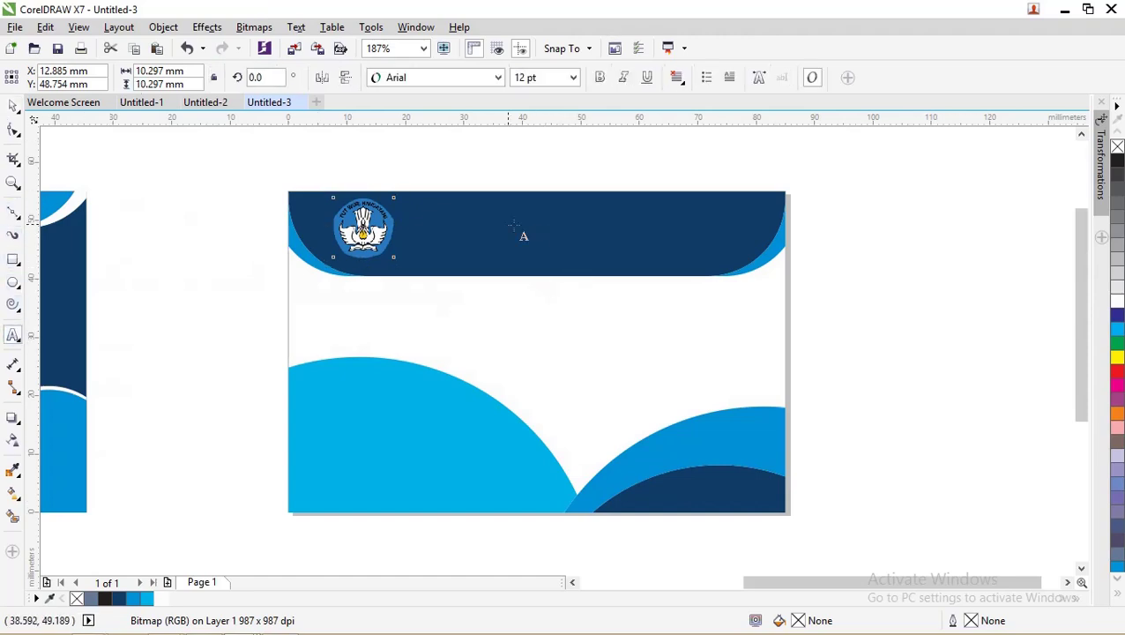
{"action": "left_click", "coordinate": [476, 219]}
{"action": "key", "text": "ctrl+v"}
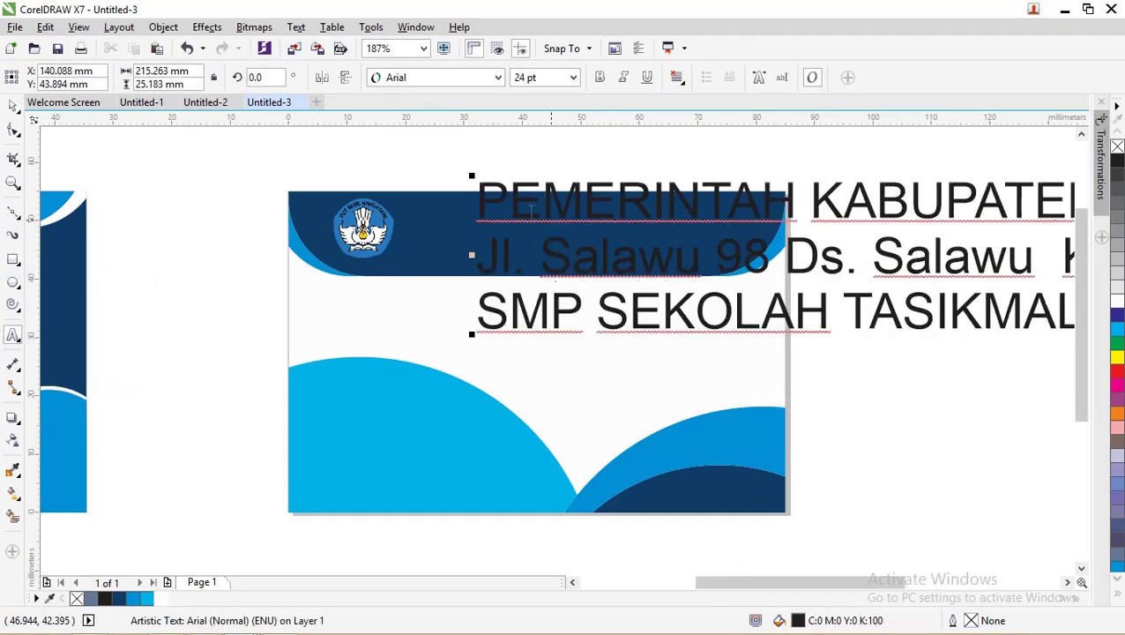
{"action": "left_click", "coordinate": [13, 106]}
{"action": "scroll", "coordinate": [168, 171], "scroll_direction": "down", "scroll_amount": 3}
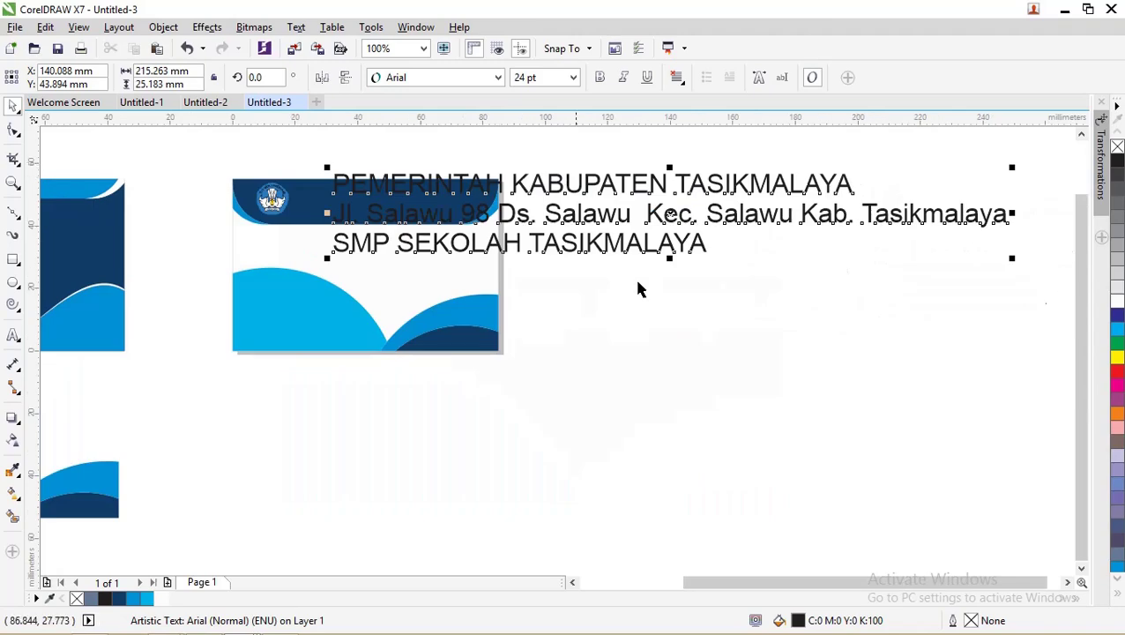
{"action": "left_click_drag", "start_coordinate": [1011, 258], "coordinate": [834, 238]}
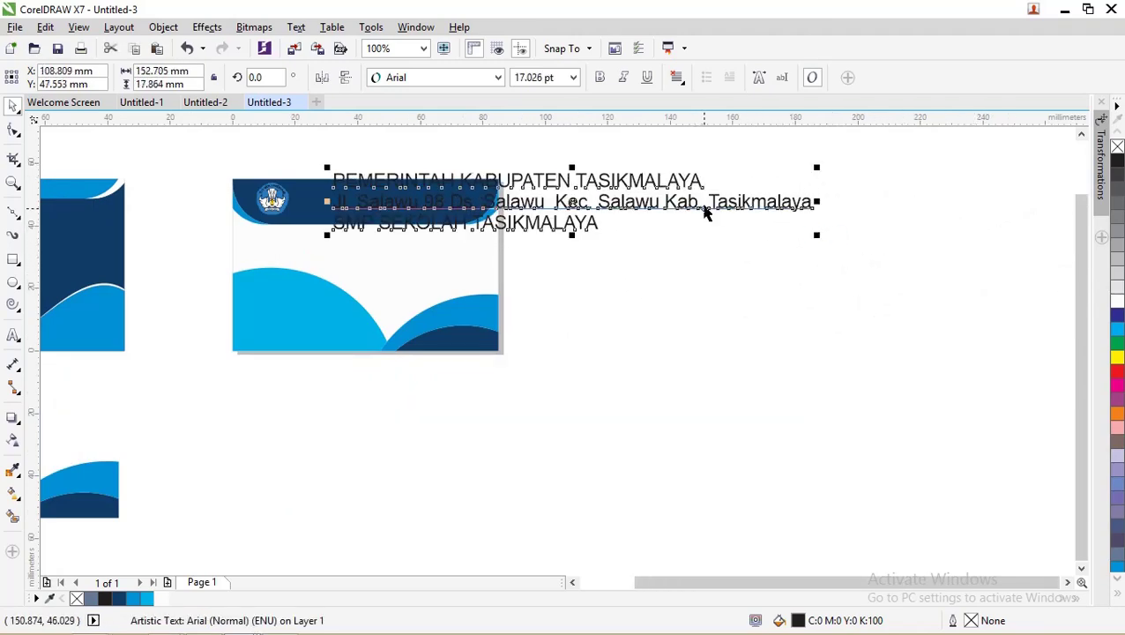
Step: Break the pasted header text apart into three separate single-line text objects
{"action": "left_click_drag", "start_coordinate": [544, 205], "coordinate": [657, 201]}
{"action": "key", "text": "ctrl+z"}
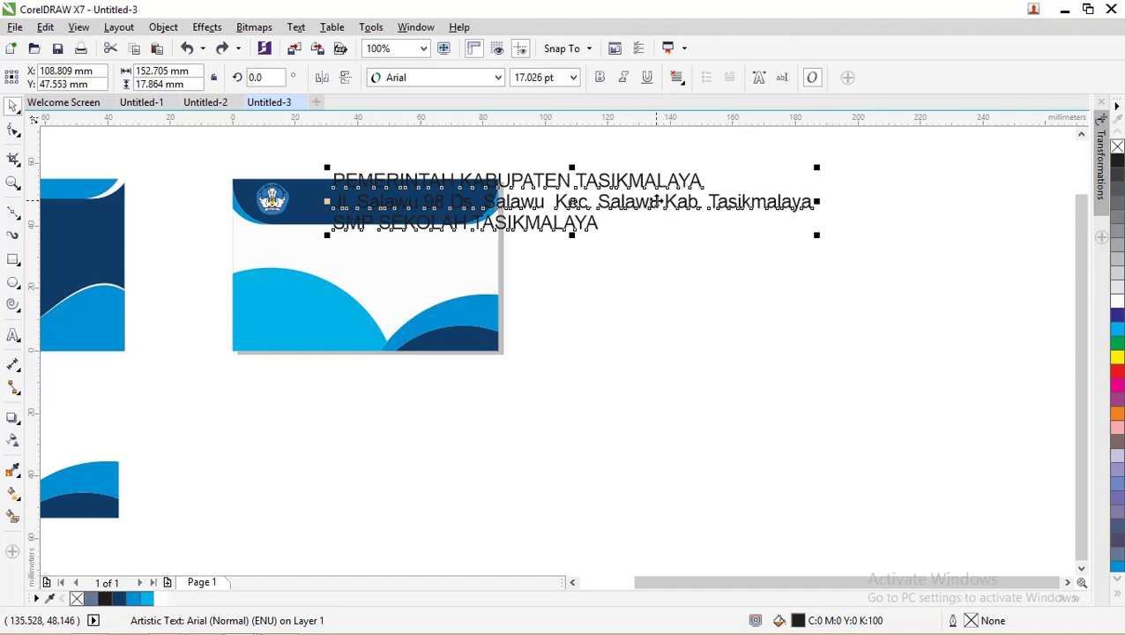
{"action": "scroll", "coordinate": [573, 202], "scroll_direction": "up", "scroll_amount": 1}
{"action": "right_click", "coordinate": [579, 203]}
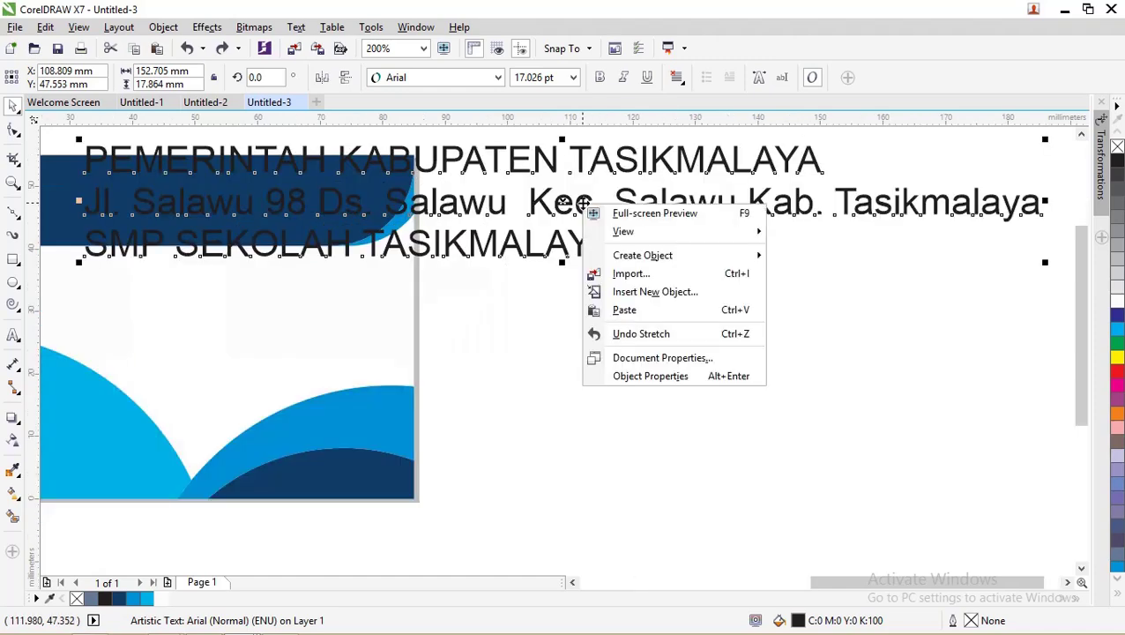
{"action": "key", "text": "Escape"}
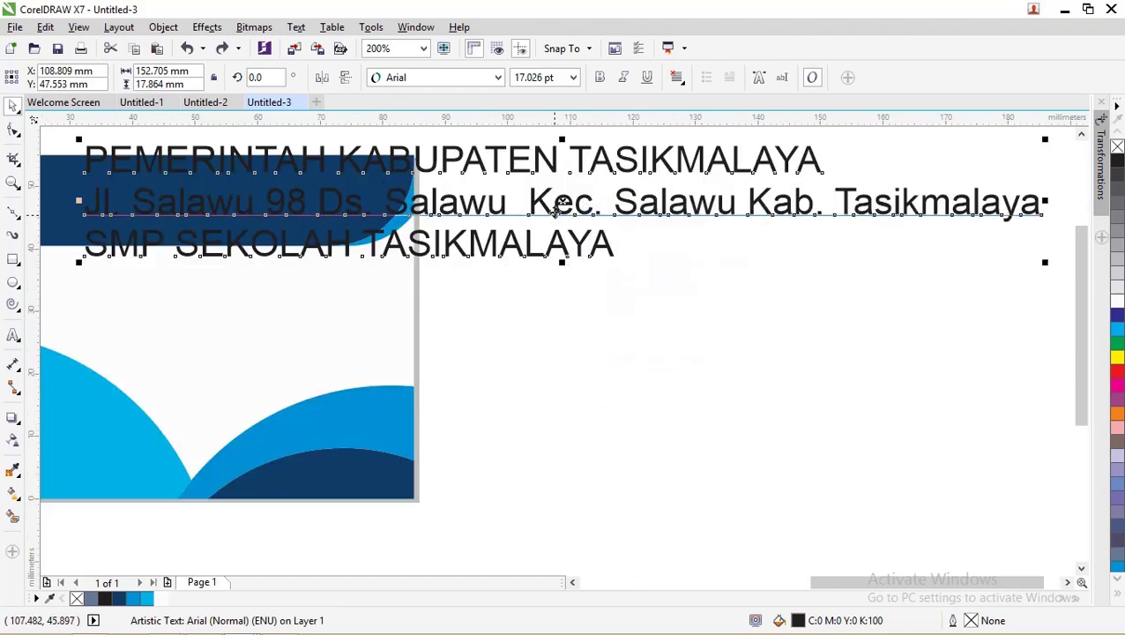
{"action": "key", "text": "ctrl+k"}
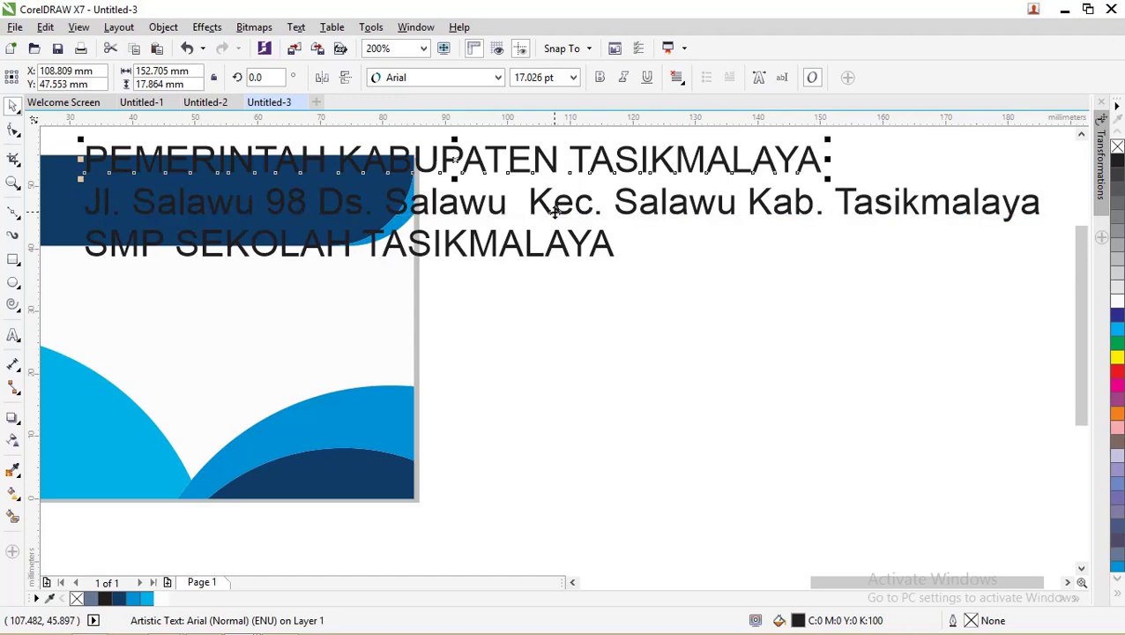
{"action": "left_click", "coordinate": [604, 227]}
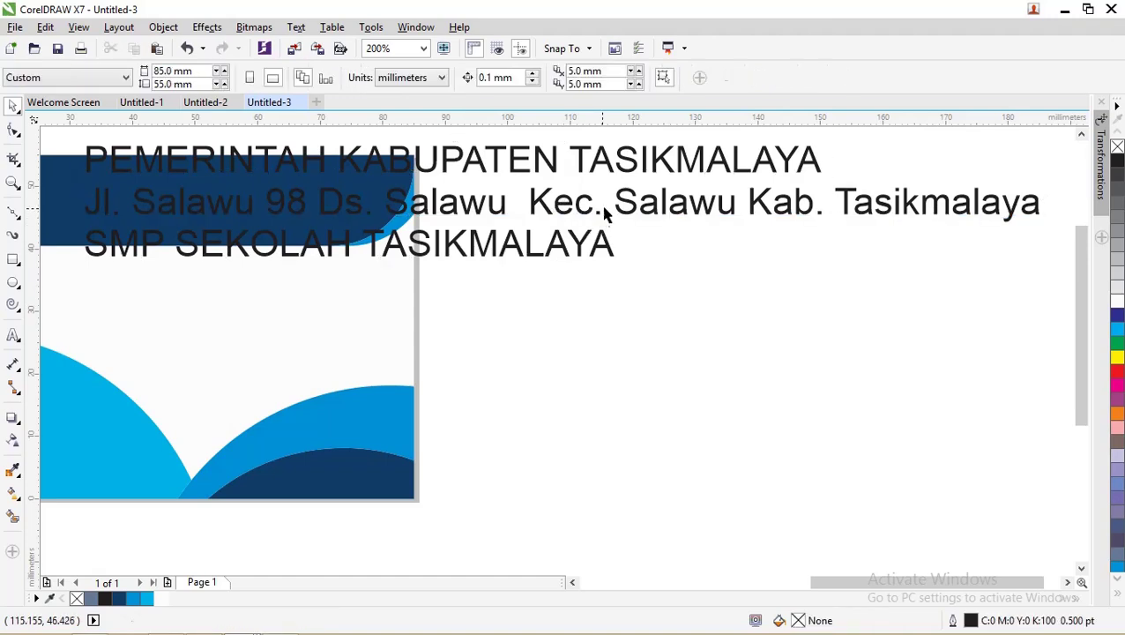
Step: Move the address line below the SMP SEKOLAH TASIKMALAYA line and make the school name bold
{"action": "left_click_drag", "start_coordinate": [638, 205], "coordinate": [637, 280]}
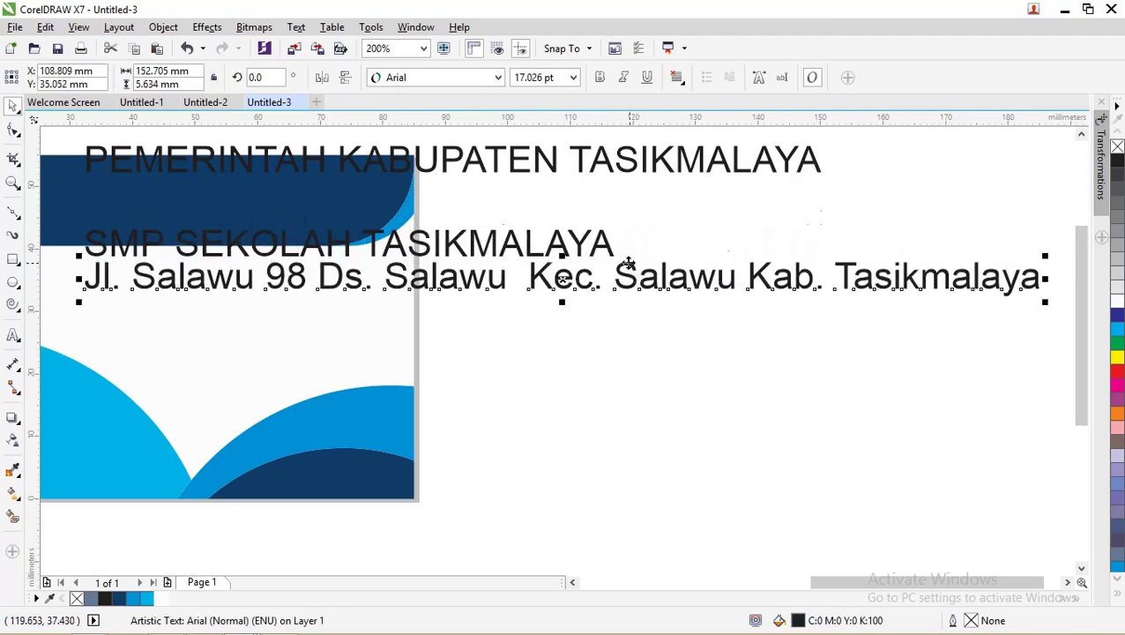
{"action": "left_click", "coordinate": [615, 238]}
{"action": "left_click", "coordinate": [605, 241]}
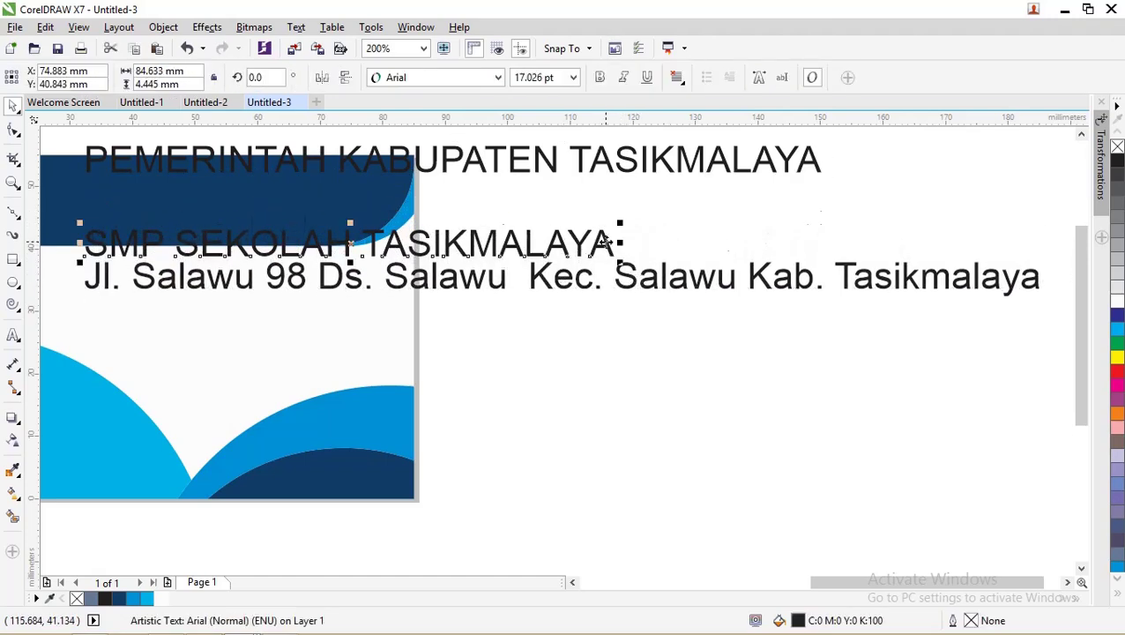
{"action": "left_click", "coordinate": [599, 78]}
Step: Shrink the PEMERINTAH KABUPATEN TASIKMALAYA line to about 8.4 pt and place it just above the school name
{"action": "left_click", "coordinate": [726, 169]}
{"action": "left_click_drag", "start_coordinate": [827, 143], "coordinate": [726, 164]}
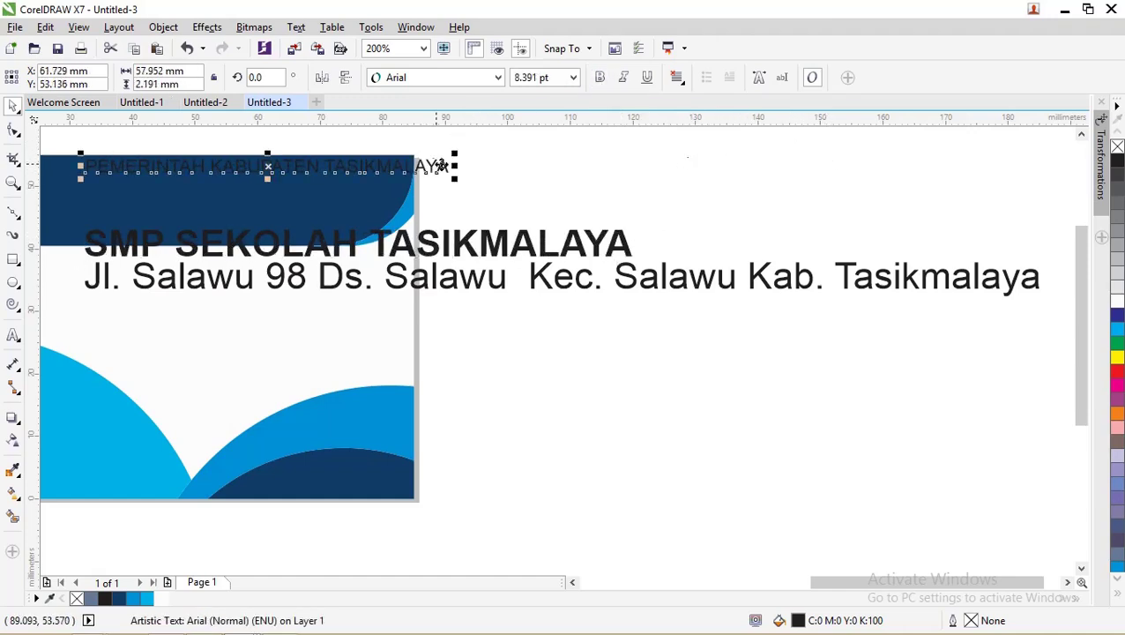
{"action": "left_click_drag", "start_coordinate": [441, 166], "coordinate": [487, 184]}
Step: Shrink the address line to about 8.4 pt directly below the school name, and make the PEMERINTAH KABUPATEN TASIKMALAYA line bold
{"action": "left_click", "coordinate": [516, 280]}
{"action": "left_click", "coordinate": [622, 291]}
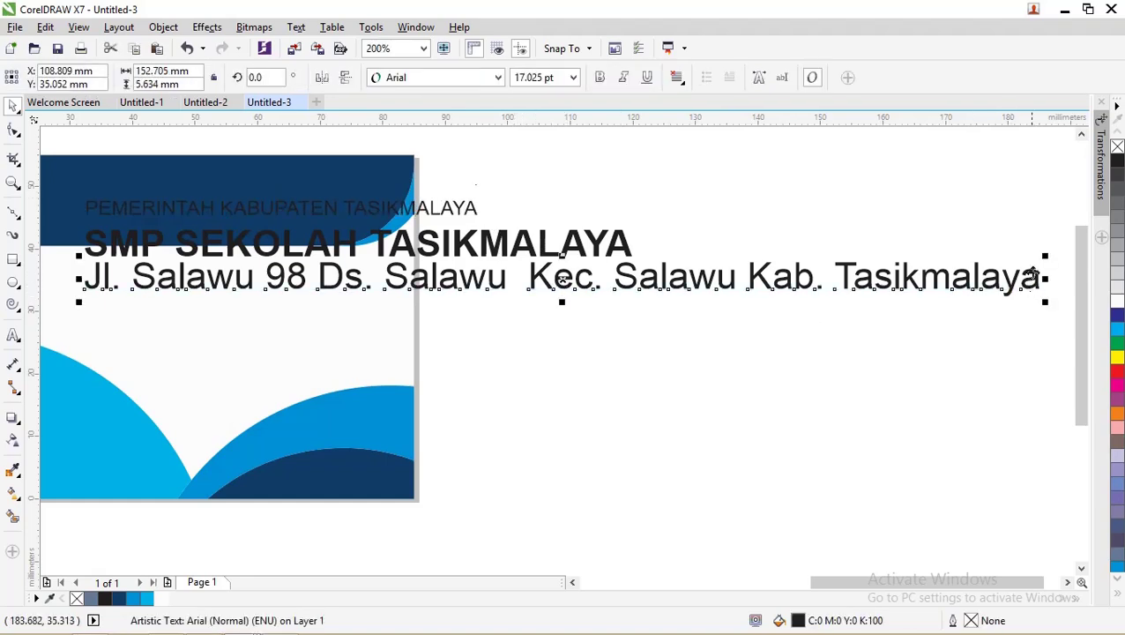
{"action": "left_click_drag", "start_coordinate": [1043, 268], "coordinate": [546, 274]}
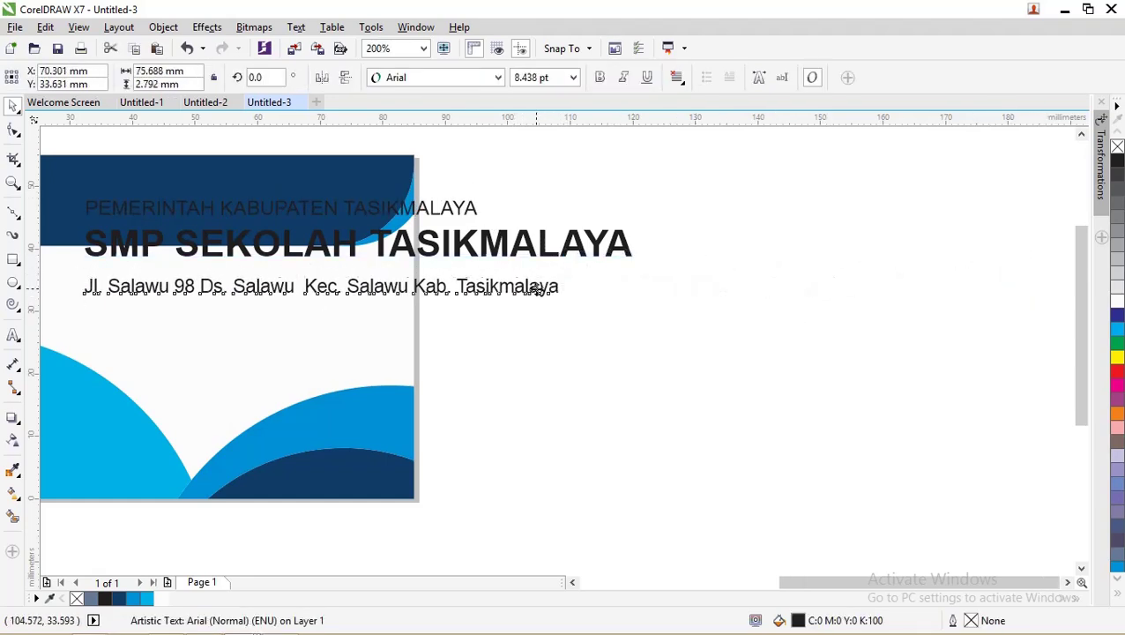
{"action": "left_click", "coordinate": [464, 214]}
{"action": "left_click", "coordinate": [575, 181]}
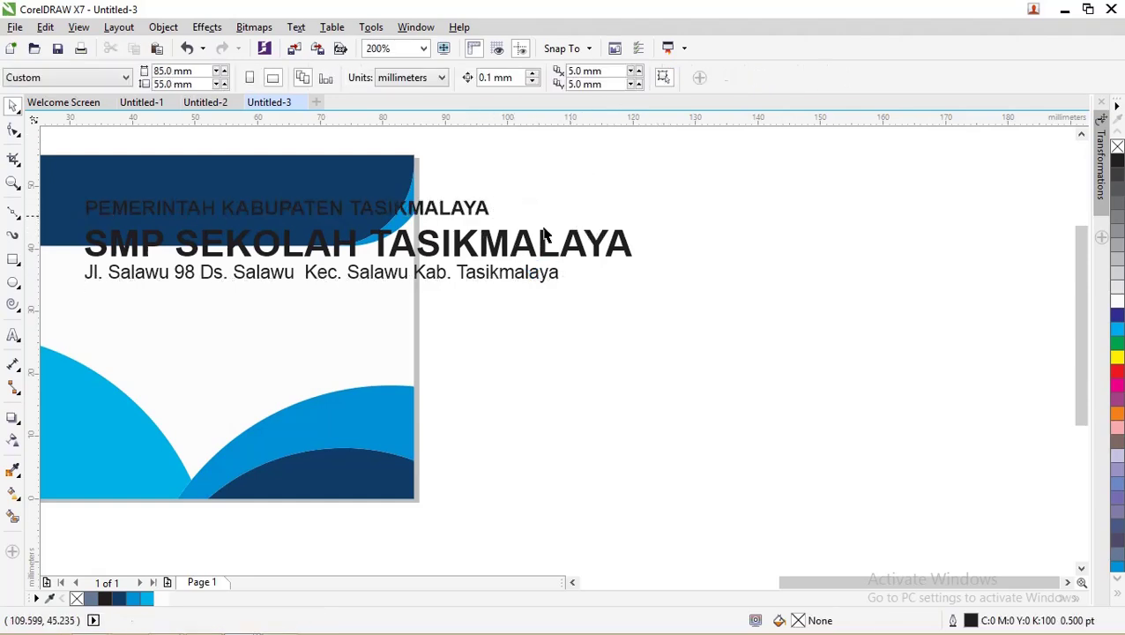
Step: Centre the three header lines horizontally on one another and keep only the text selected, without the header shape
{"action": "left_click_drag", "start_coordinate": [695, 327], "coordinate": [222, 164]}
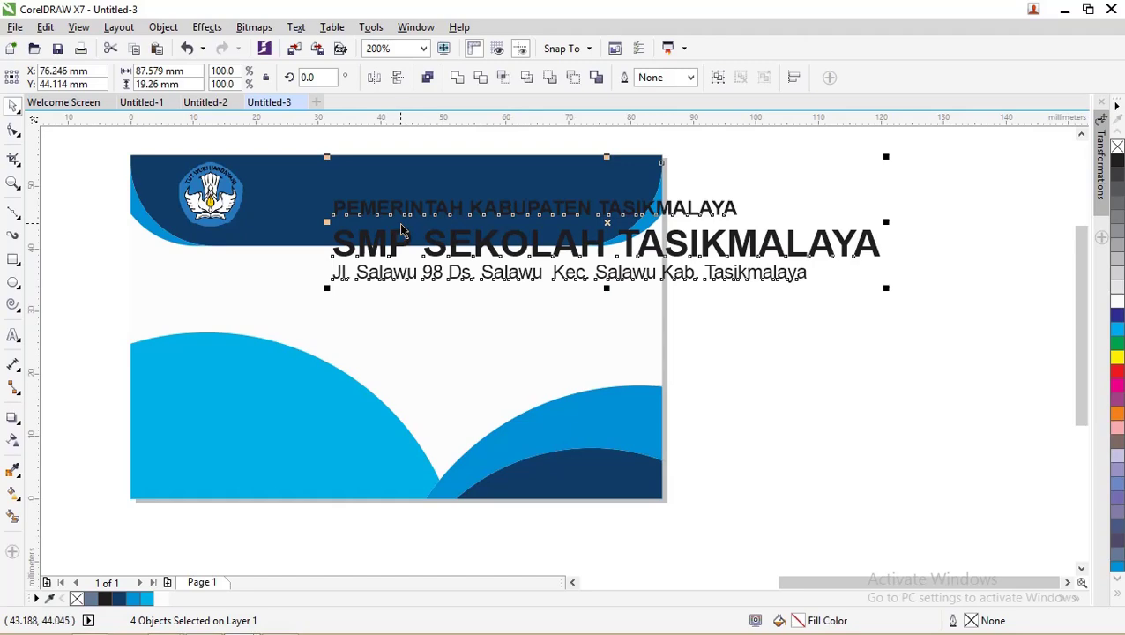
{"action": "key", "text": "c"}
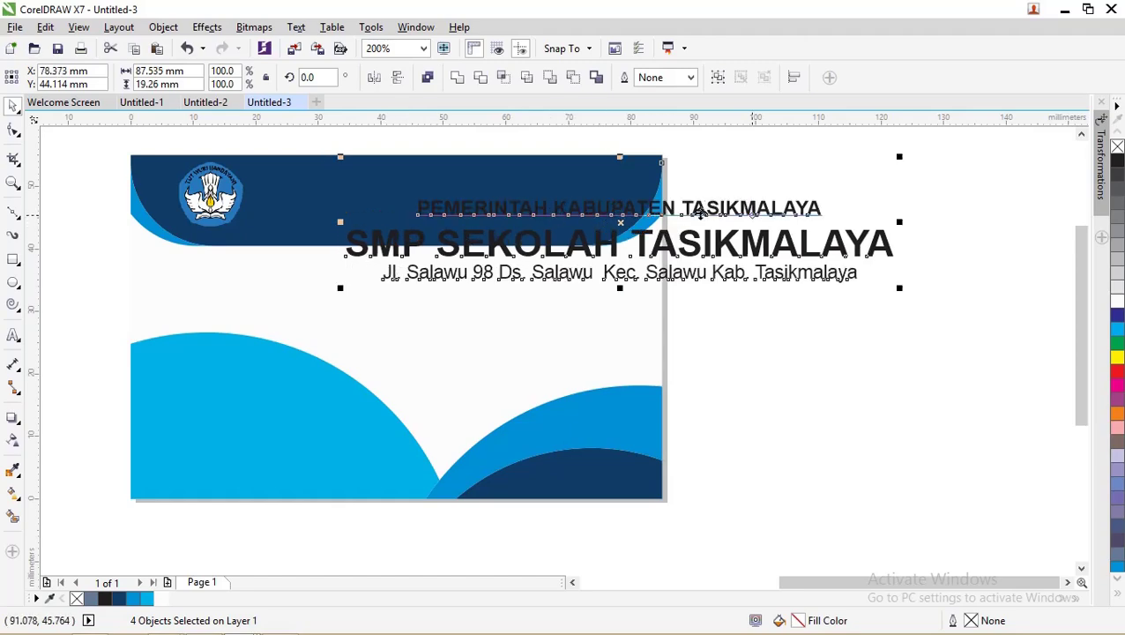
{"action": "left_click_drag", "start_coordinate": [899, 157], "coordinate": [774, 184]}
{"action": "key", "text": "Escape"}
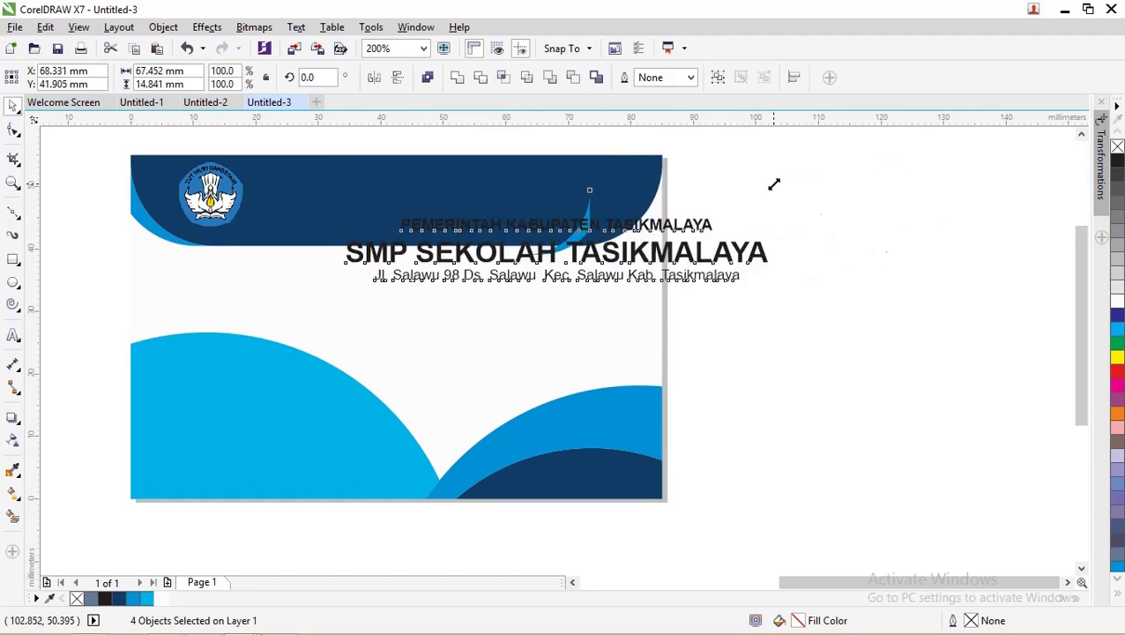
{"action": "left_click", "coordinate": [668, 201], "text": "shift"}
Step: Scale the three header lines together to about 58.9 mm wide and fit them inside the dark blue header beside the logo
{"action": "left_click_drag", "start_coordinate": [712, 206], "coordinate": [641, 178]}
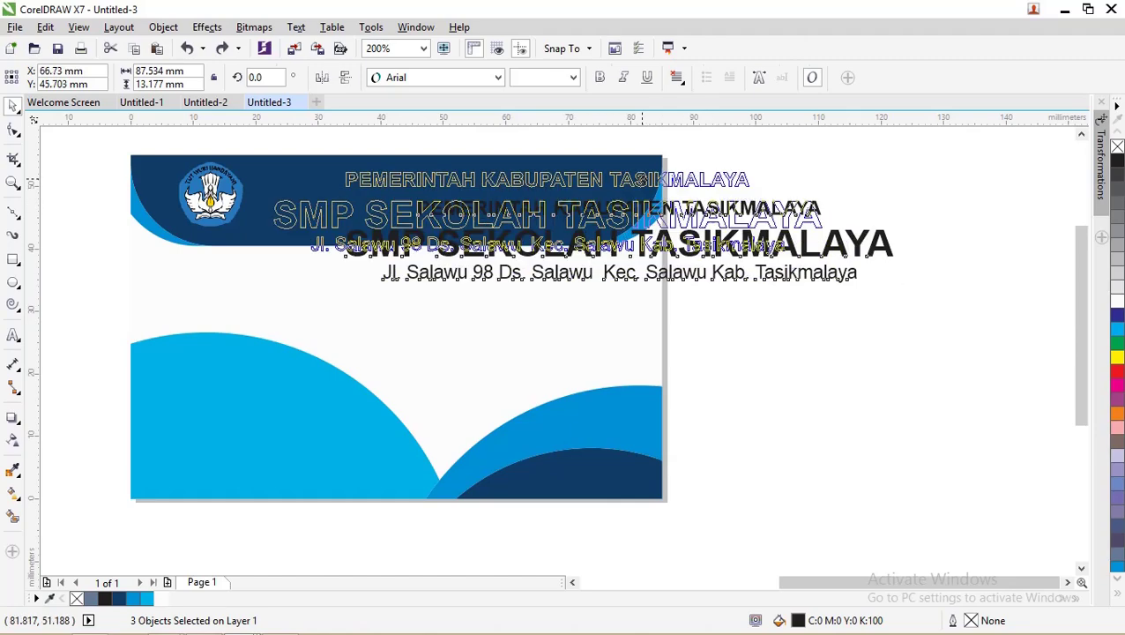
{"action": "left_click_drag", "start_coordinate": [827, 167], "coordinate": [684, 181]}
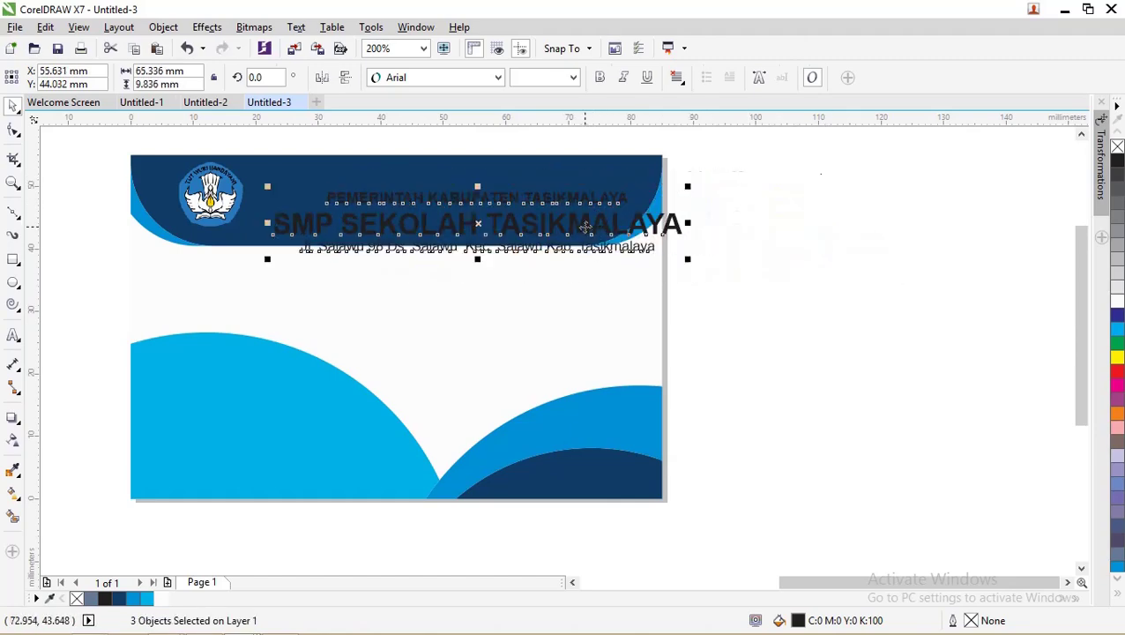
{"action": "key", "text": "ctrl+z"}
{"action": "left_click_drag", "start_coordinate": [829, 262], "coordinate": [737, 246]}
{"action": "left_click_drag", "start_coordinate": [679, 222], "coordinate": [498, 201]}
Step: Fill the three header lines with white and shift the logo slightly away from the text toward the card's left edge
{"action": "left_click", "coordinate": [1115, 307]}
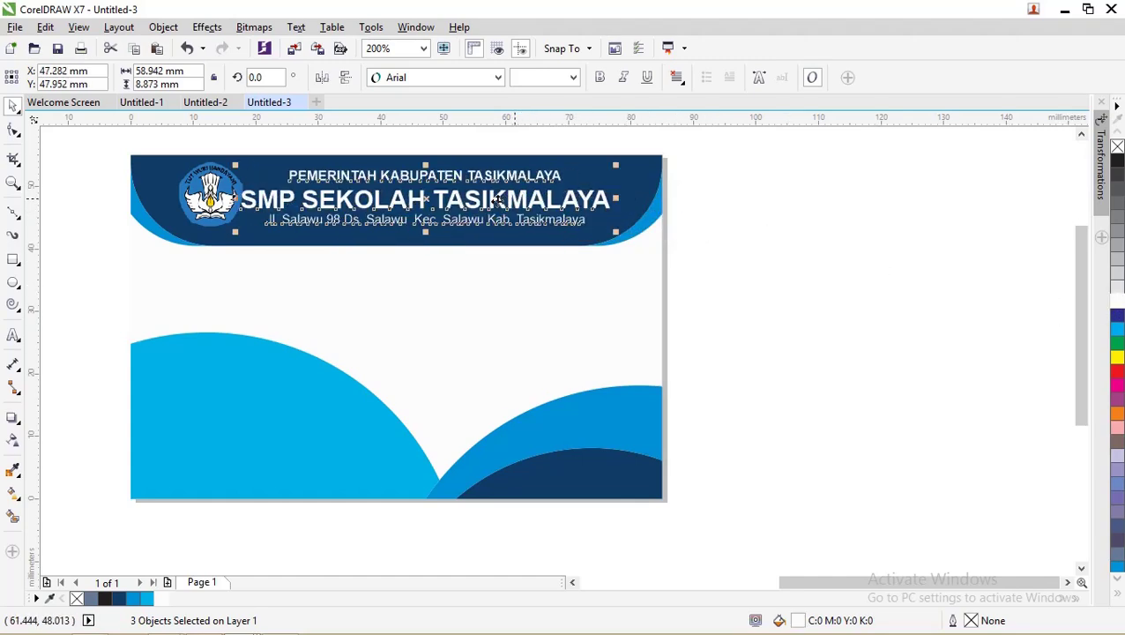
{"action": "left_click_drag", "start_coordinate": [226, 201], "coordinate": [195, 200]}
{"action": "left_click", "coordinate": [743, 225]}
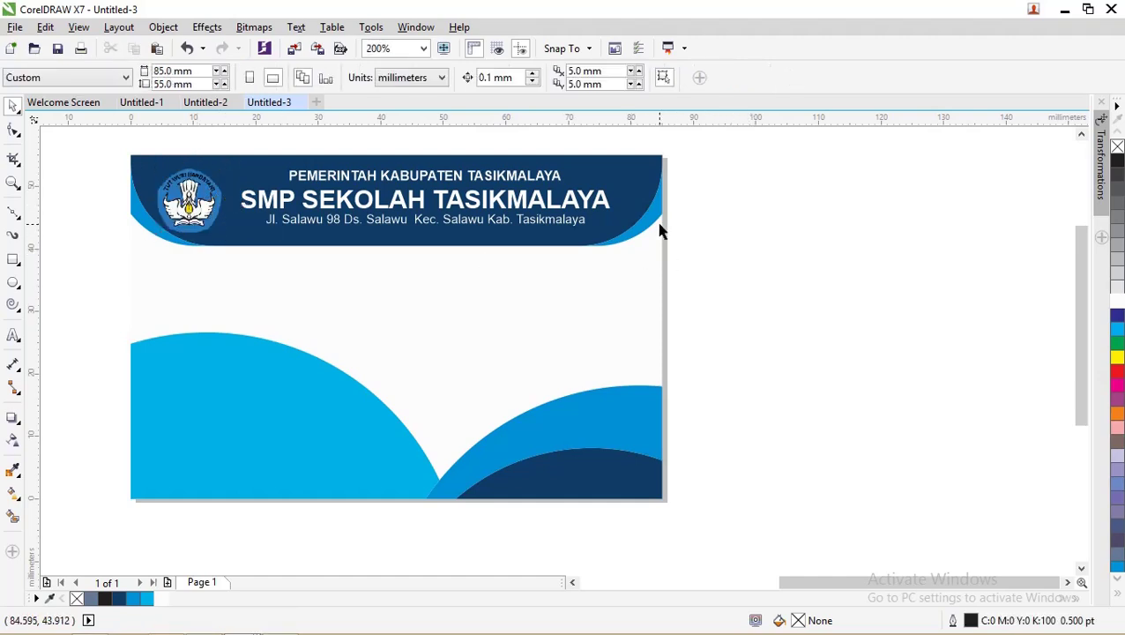
Step: Copy the field labels from NISN through Alamat in Notepad and return to the CorelDRAW drawing
{"action": "key", "text": "alt+Tab"}
{"action": "left_click_drag", "start_coordinate": [221, 231], "coordinate": [19, 156]}
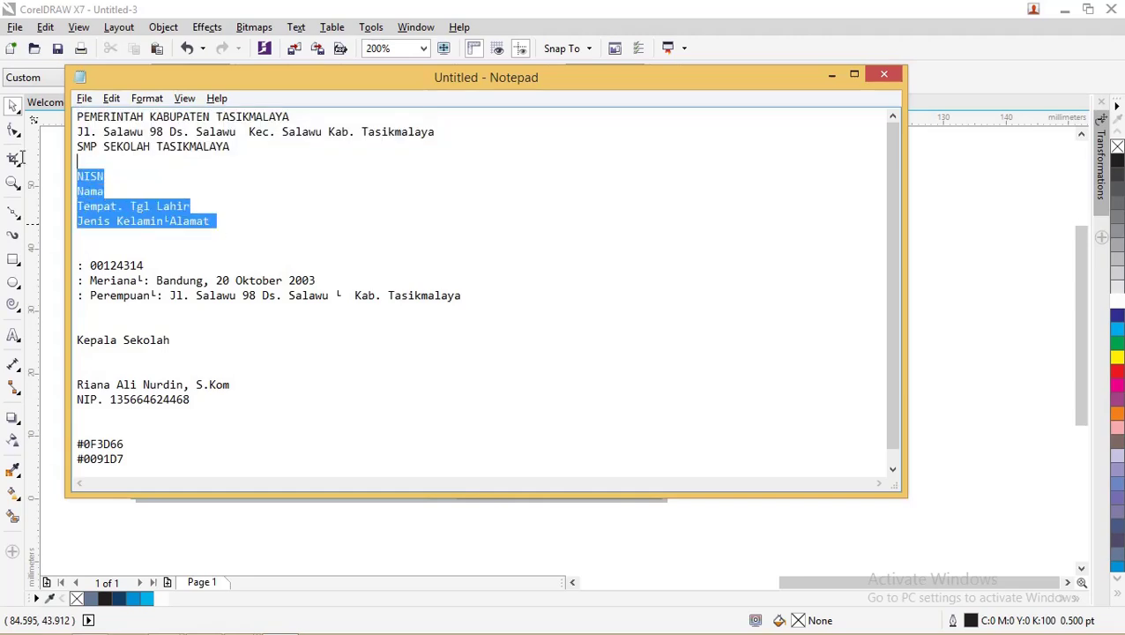
{"action": "left_click_drag", "start_coordinate": [221, 223], "coordinate": [74, 182]}
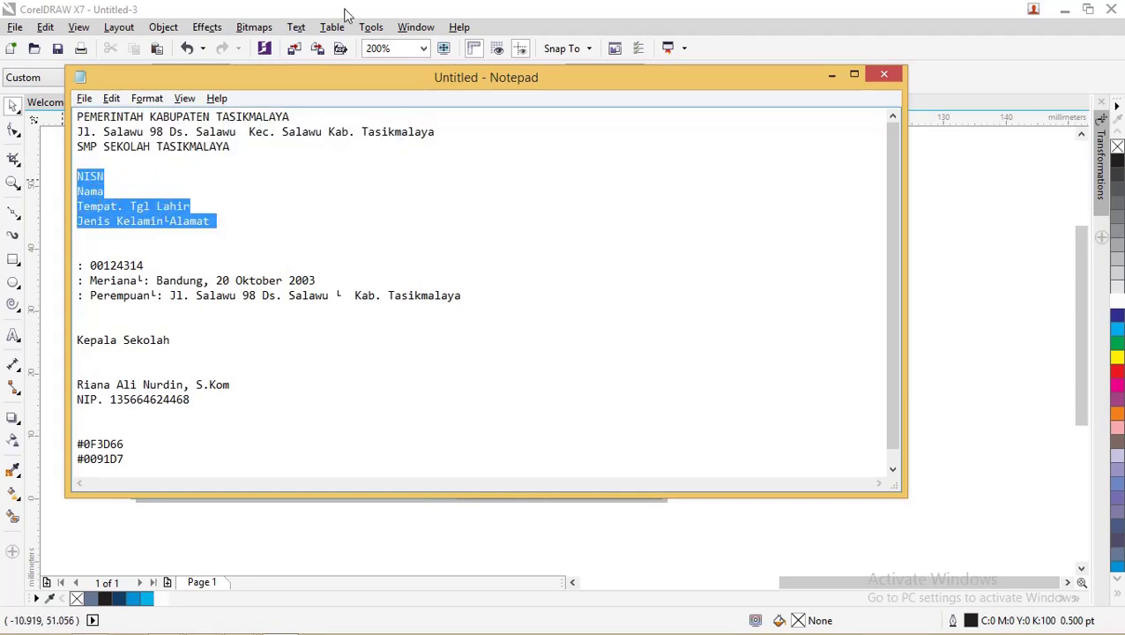
{"action": "key", "text": "alt+Tab"}
{"action": "key", "text": "alt+Tab"}
{"action": "key", "text": "alt+Tab"}
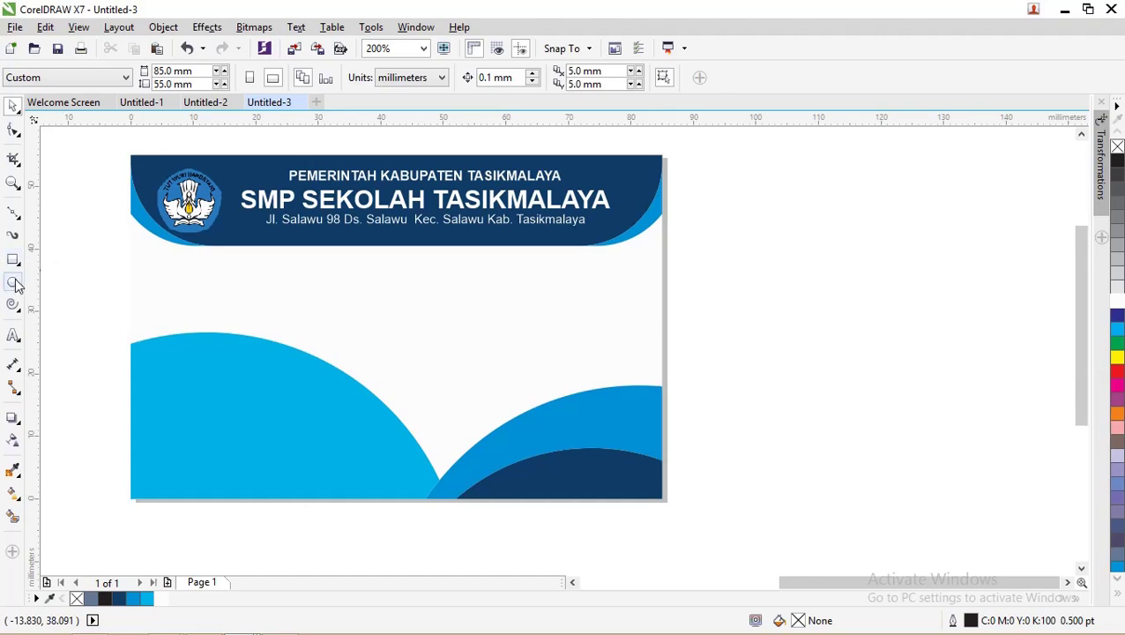
Step: Paste the field labels as artistic text below the white card's header and shrink them to about 8.7 pt
{"action": "left_click", "coordinate": [180, 301]}
{"action": "type", "text": "NISN Nama Tempat. Tgl Lahir Jenis KelaminAlamat"}
{"action": "left_click", "coordinate": [14, 106]}
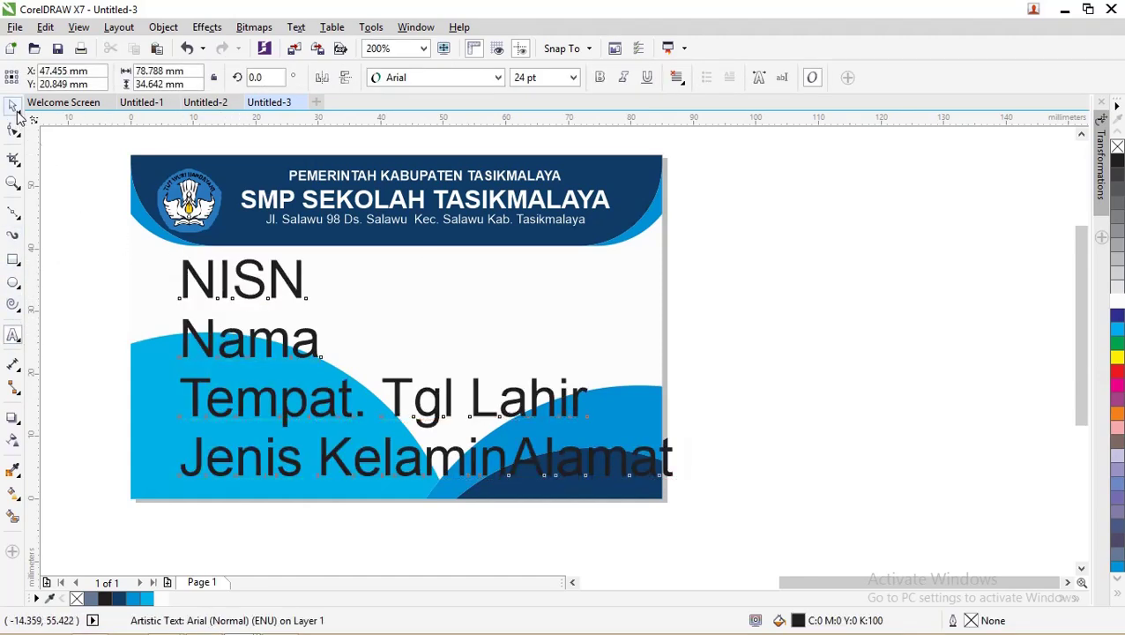
{"action": "left_click_drag", "start_coordinate": [681, 482], "coordinate": [359, 359]}
Step: Copy the student's data values from Notepad and paste them as artistic text to the right of the field labels
{"action": "key", "text": "alt+Tab"}
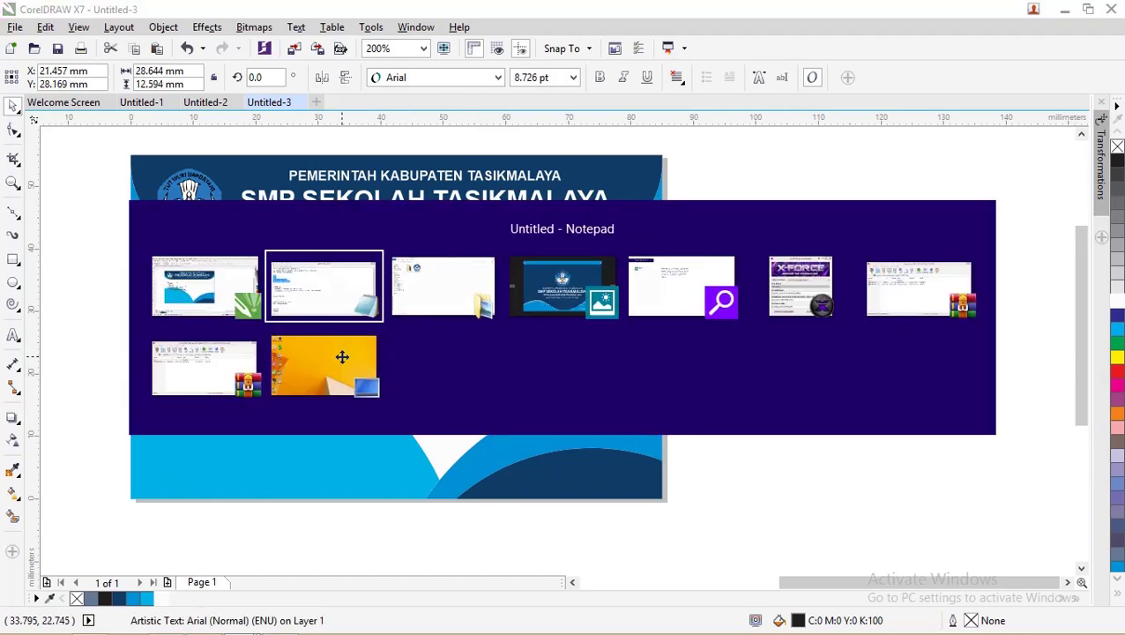
{"action": "left_click_drag", "start_coordinate": [483, 297], "coordinate": [60, 271]}
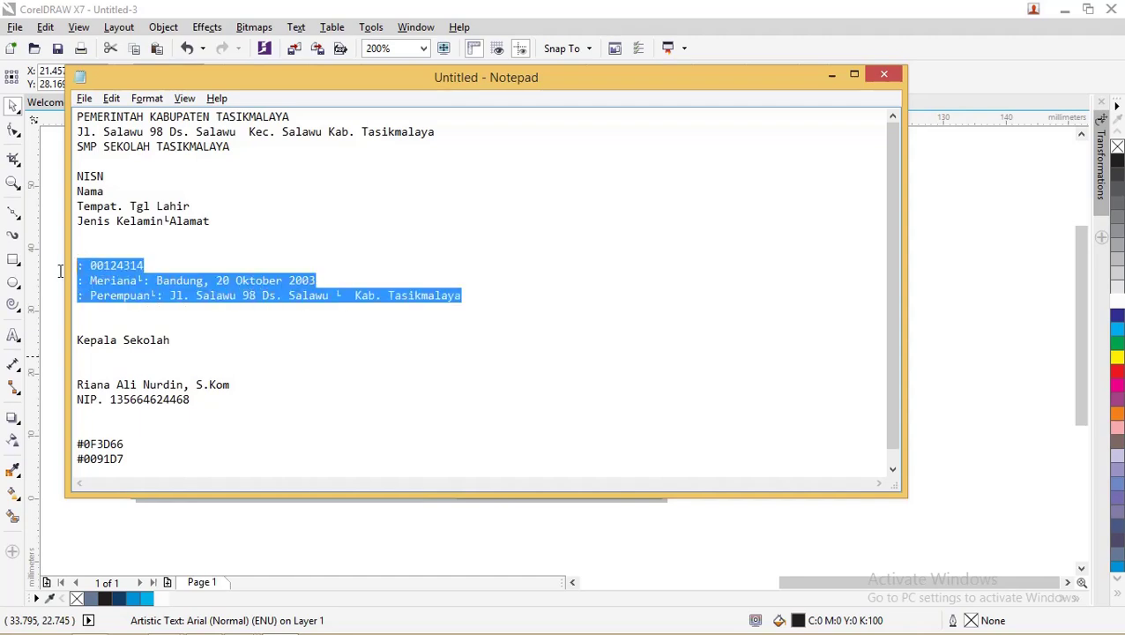
{"action": "key", "text": "alt+Tab"}
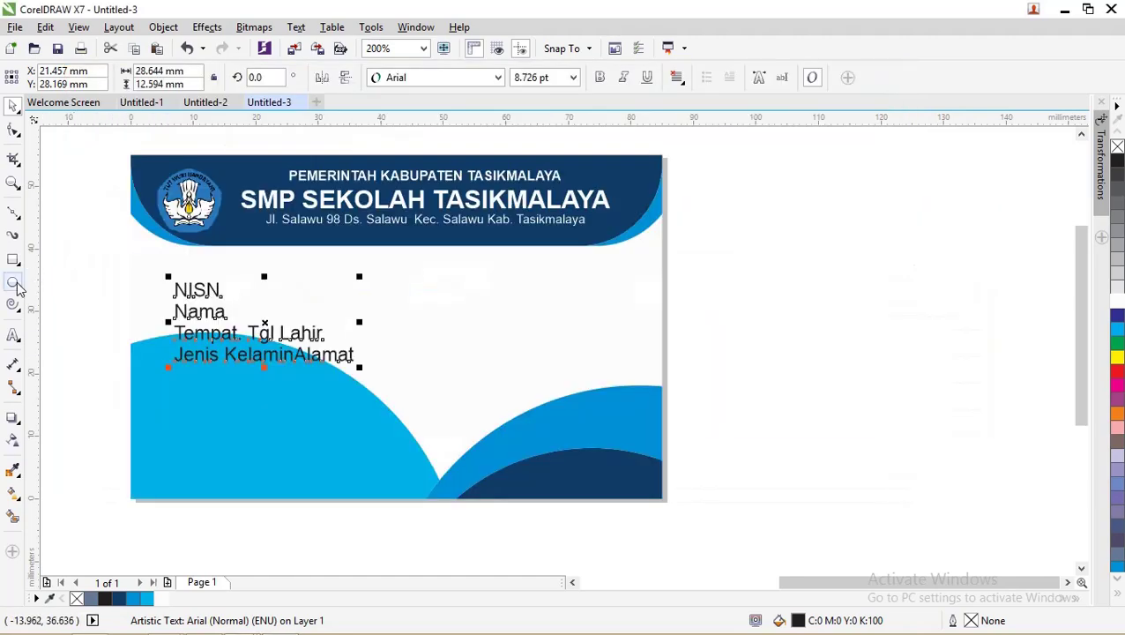
{"action": "left_click", "coordinate": [13, 335]}
{"action": "left_click", "coordinate": [477, 305]}
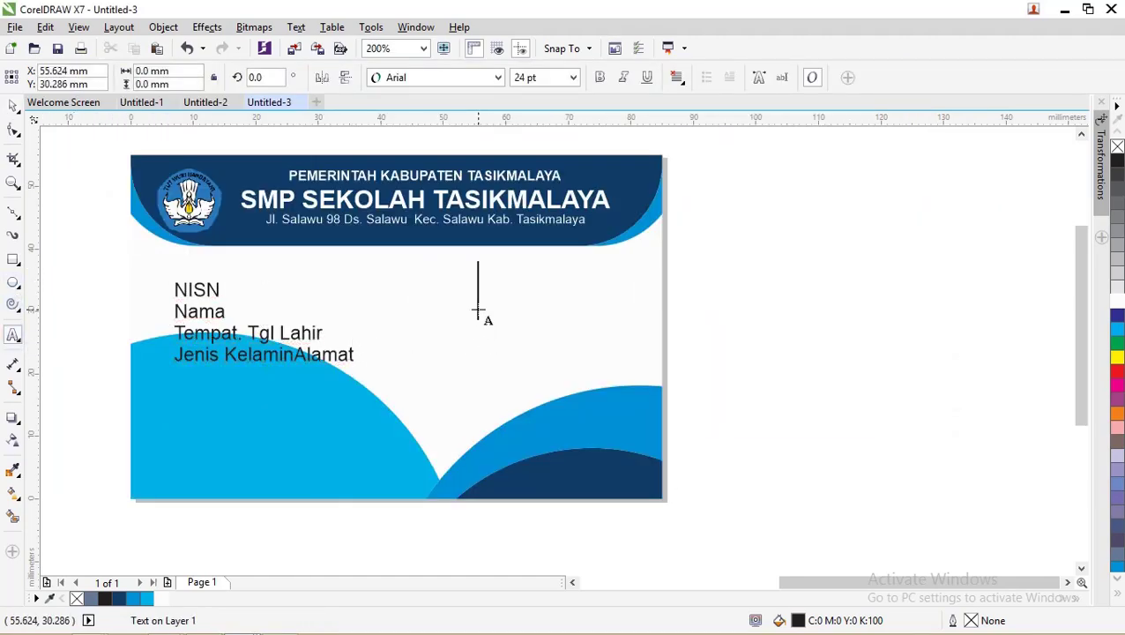
{"action": "key", "text": "ctrl+v"}
{"action": "left_click", "coordinate": [13, 105]}
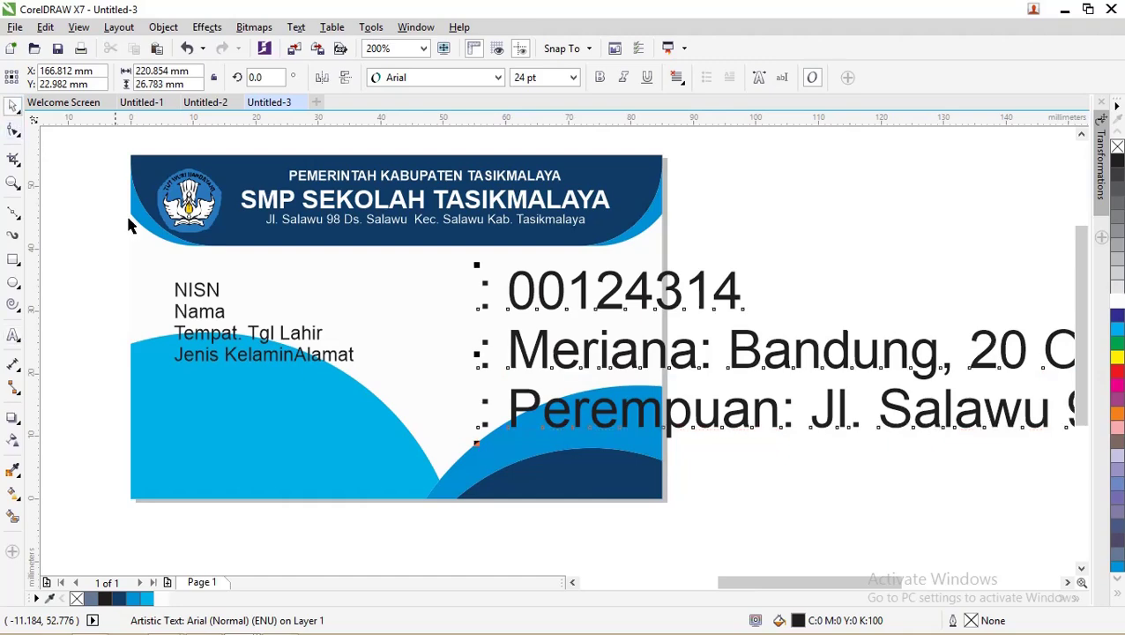
Step: Shrink the student data text to about 12.4 pt and place it beside the field labels
{"action": "scroll", "coordinate": [132, 221], "scroll_direction": "down", "scroll_amount": 1}
{"action": "left_click_drag", "start_coordinate": [1008, 339], "coordinate": [623, 334]}
{"action": "scroll", "coordinate": [320, 300], "scroll_direction": "up", "scroll_amount": 1}
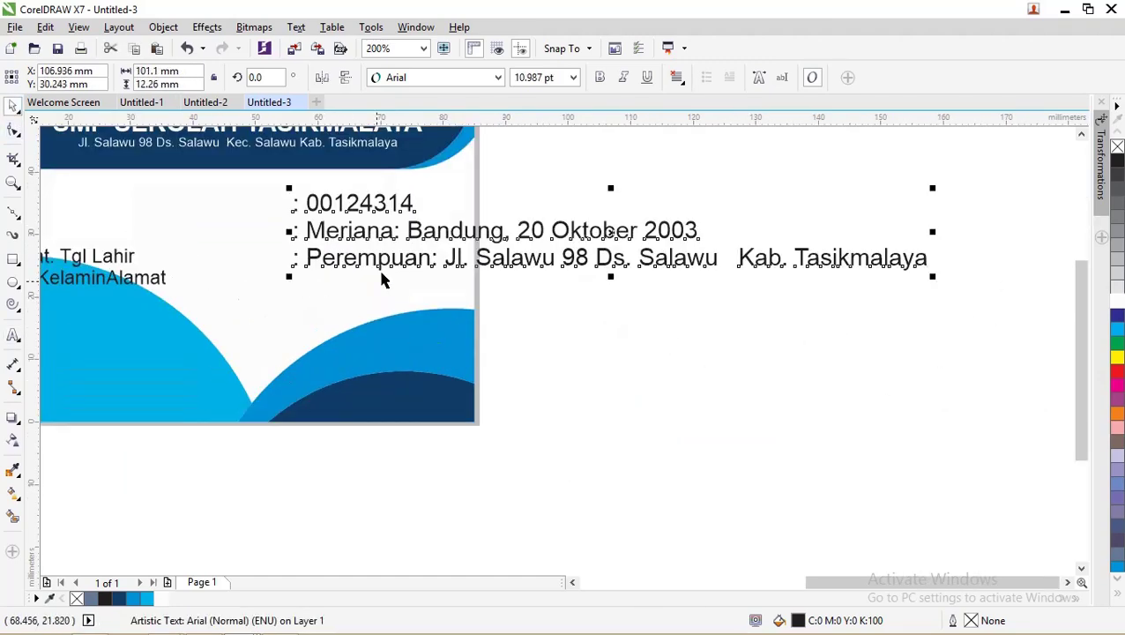
{"action": "left_click_drag", "start_coordinate": [379, 232], "coordinate": [293, 254]}
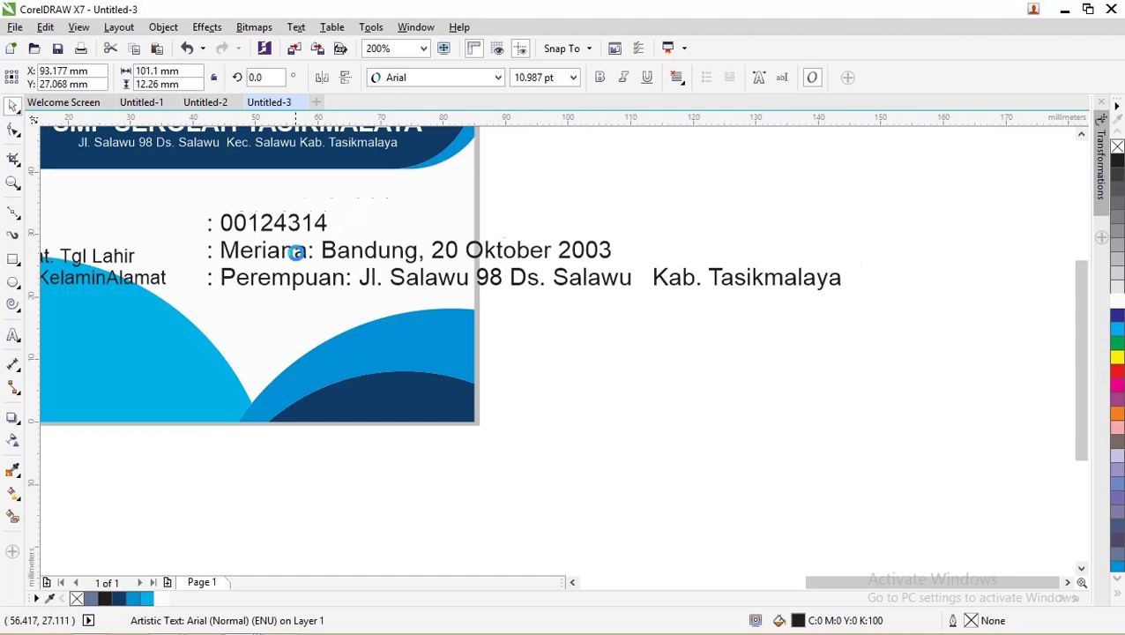
{"action": "scroll", "coordinate": [293, 254], "scroll_direction": "down", "scroll_amount": 1}
{"action": "left_click_drag", "start_coordinate": [583, 227], "coordinate": [625, 213]}
{"action": "scroll", "coordinate": [493, 303], "scroll_direction": "up", "scroll_amount": 1}
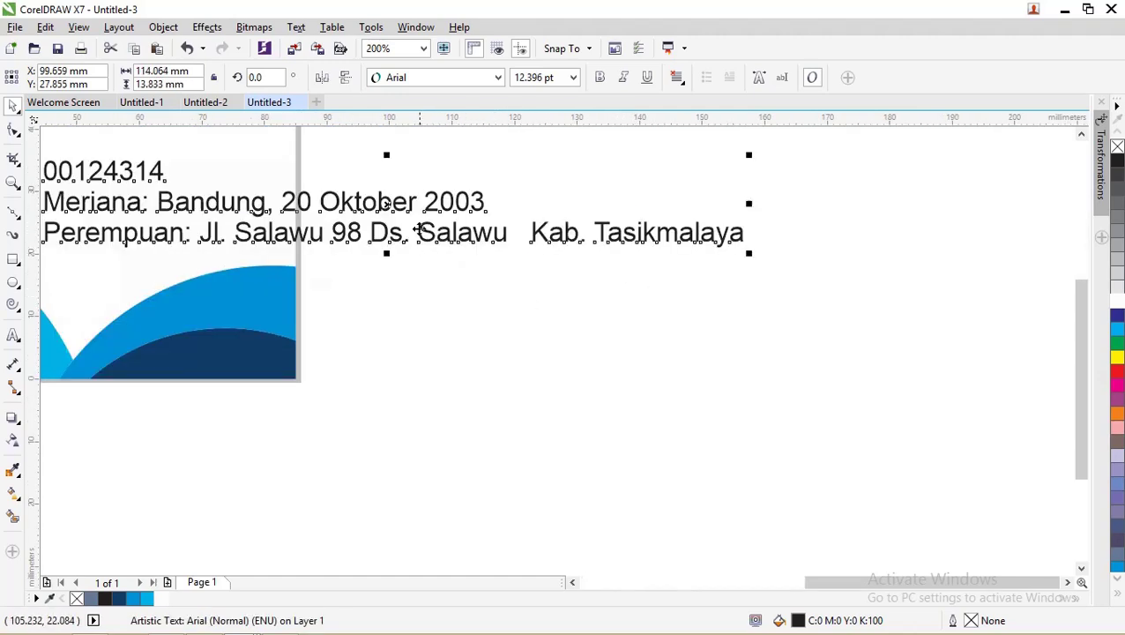
Step: Break the address in the data text after the street number so the rest continues on an indented second line
{"action": "double_click", "coordinate": [369, 231]}
{"action": "key", "text": "Return"}
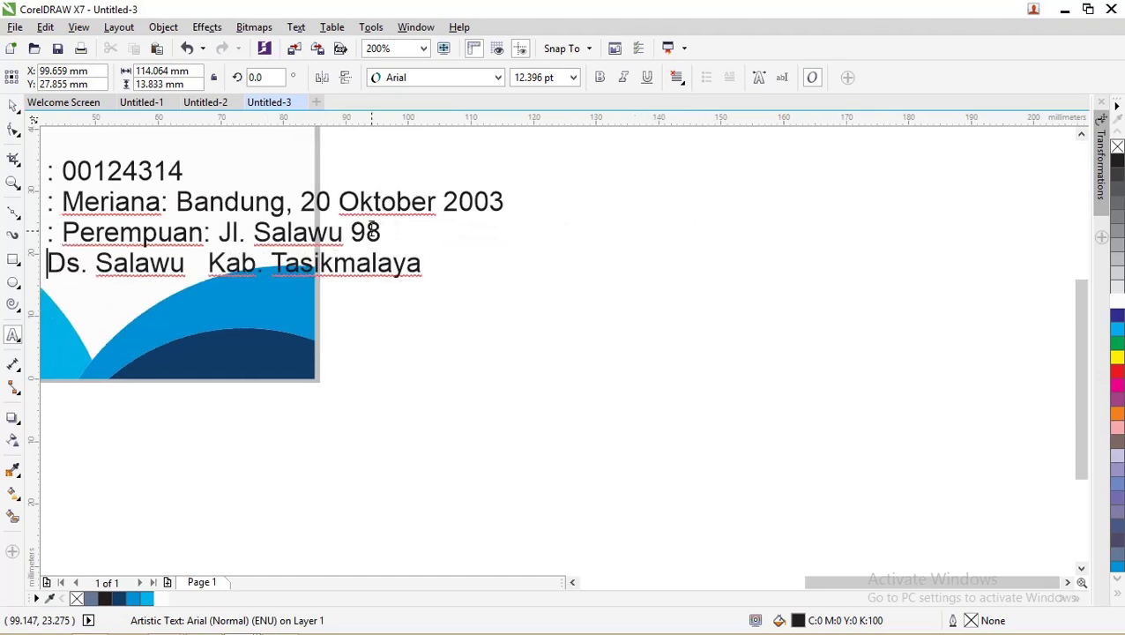
{"action": "scroll", "coordinate": [367, 271], "scroll_direction": "down", "scroll_amount": 1}
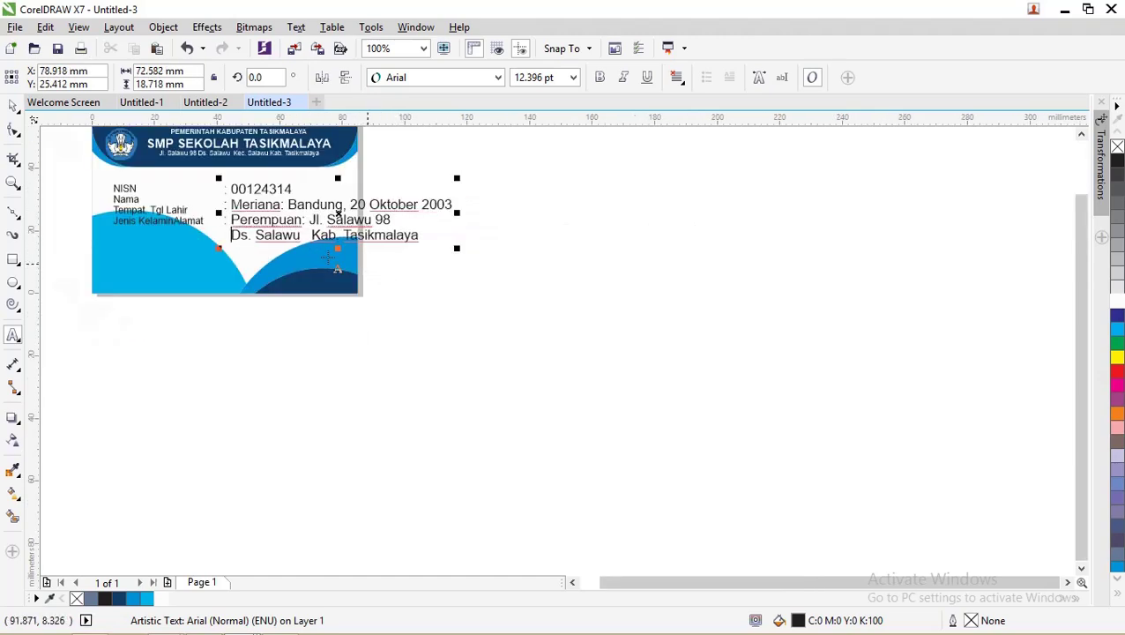
{"action": "left_click", "coordinate": [13, 104]}
{"action": "scroll", "coordinate": [123, 183], "scroll_direction": "up", "scroll_amount": 1}
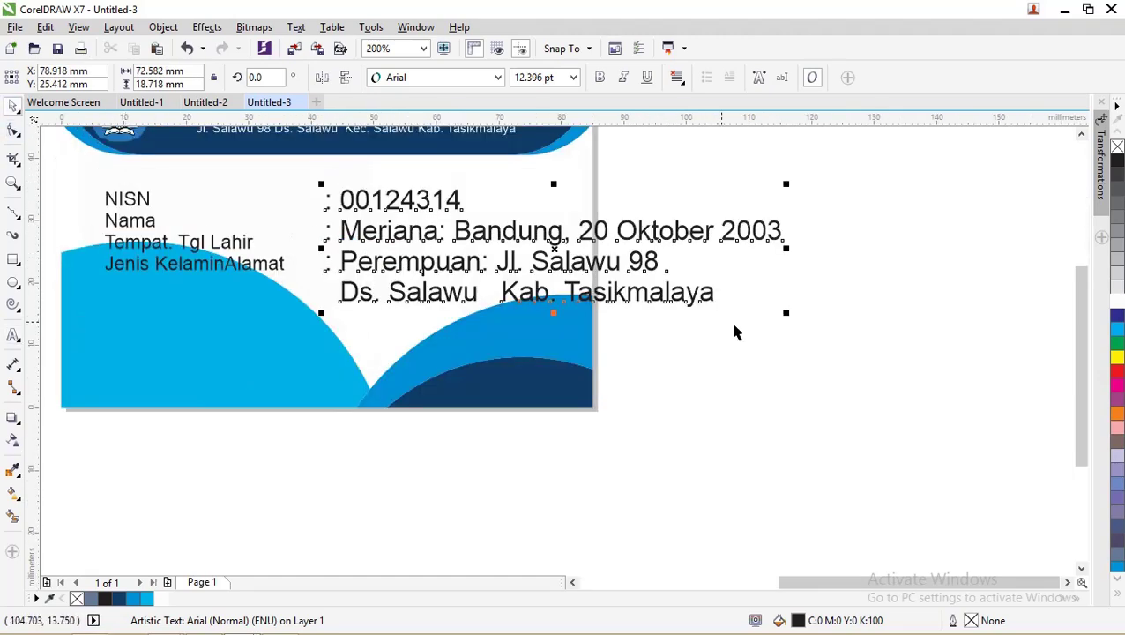
Step: Reduce the student data text and set its font size to 8.725 pt to match the field labels
{"action": "left_click_drag", "start_coordinate": [786, 313], "coordinate": [701, 290]}
{"action": "left_click", "coordinate": [189, 239]}
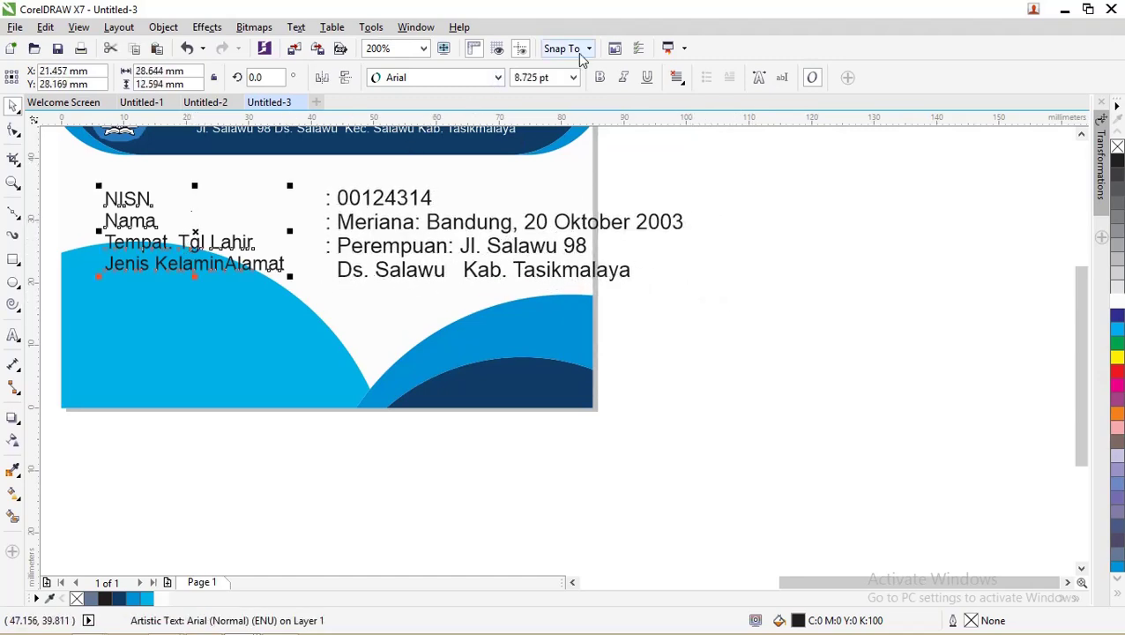
{"action": "left_click", "coordinate": [538, 78]}
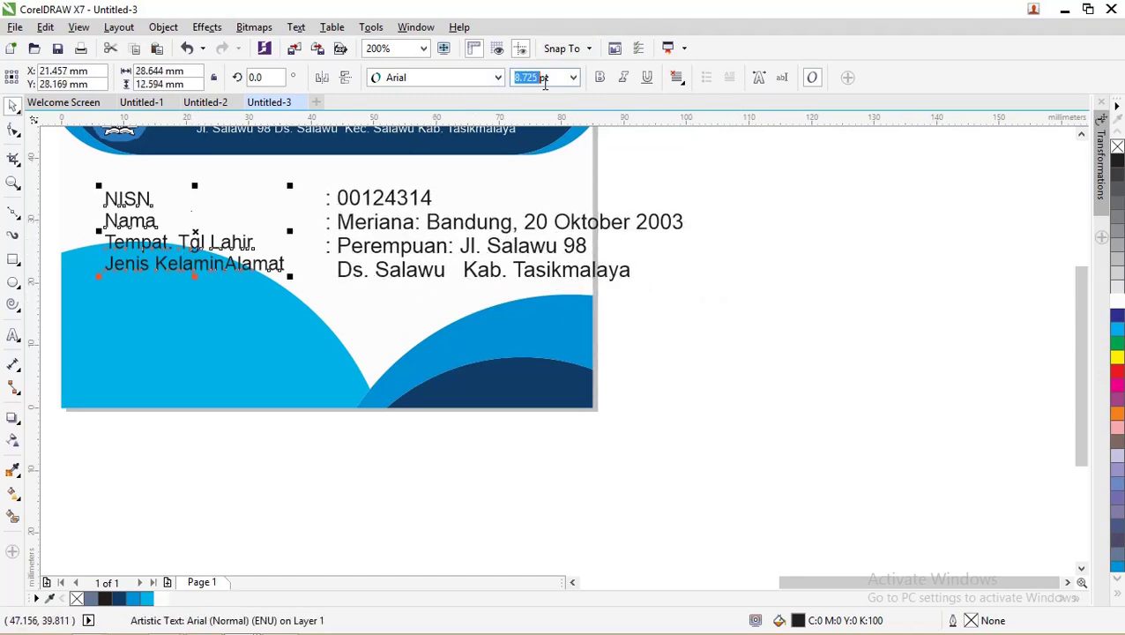
{"action": "left_click", "coordinate": [529, 221]}
{"action": "type", "text": "8.725"}
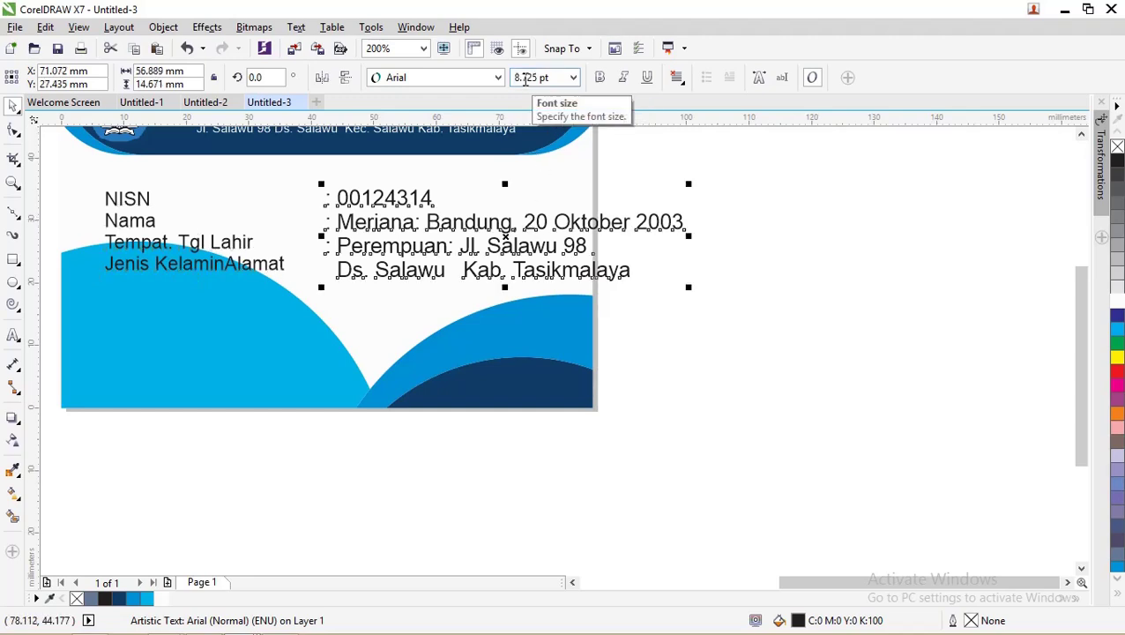
{"action": "key", "text": "Return"}
{"action": "left_click", "coordinate": [741, 292]}
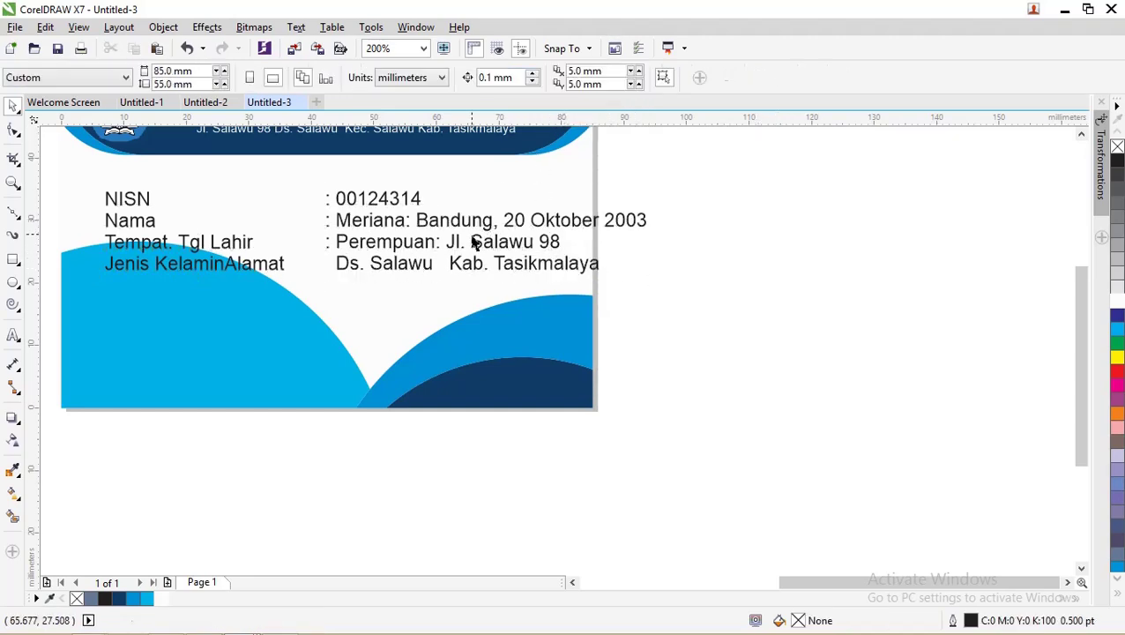
Step: Move the data text closer to the field labels and start the address on its own line after "Perempuan"
{"action": "left_click_drag", "start_coordinate": [473, 244], "coordinate": [441, 221]}
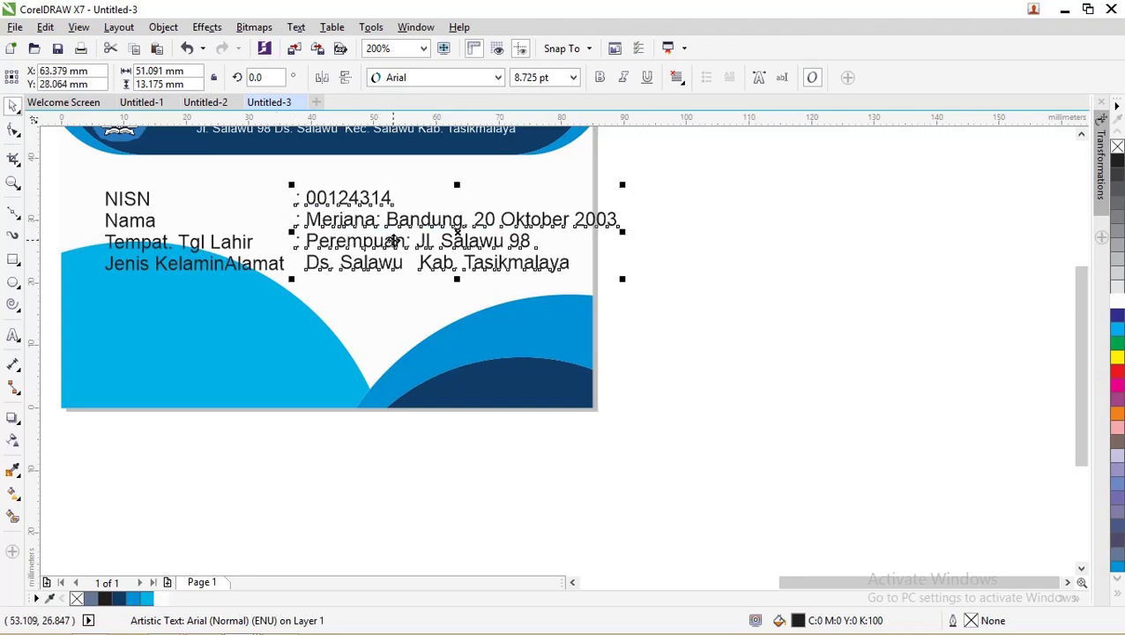
{"action": "left_click", "coordinate": [409, 244]}
{"action": "double_click", "coordinate": [407, 241]}
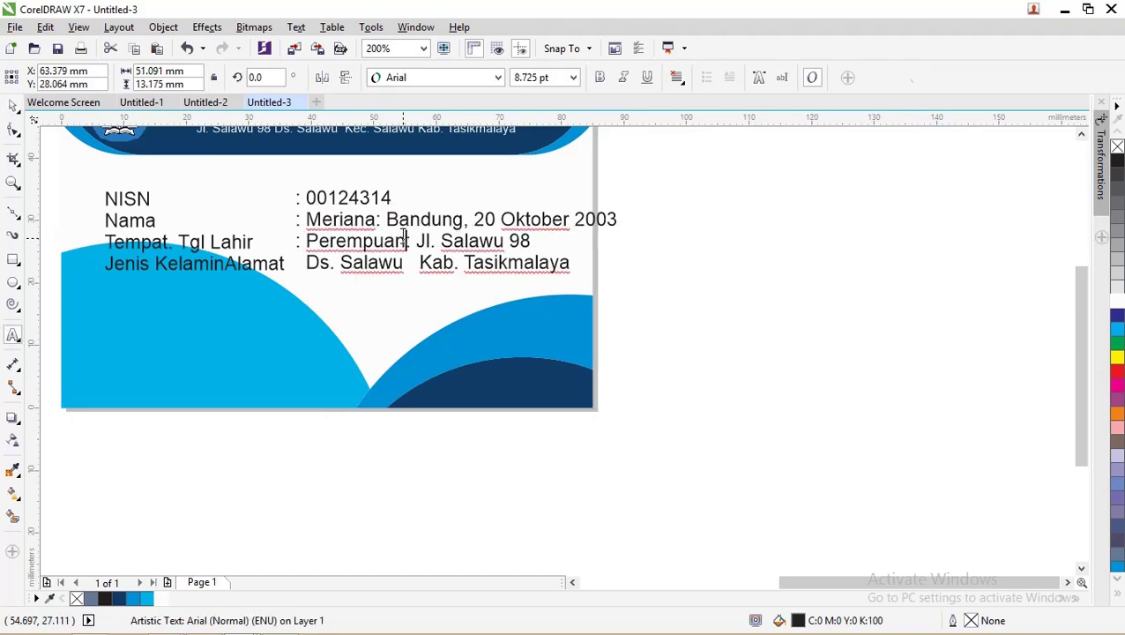
{"action": "key", "text": "Return"}
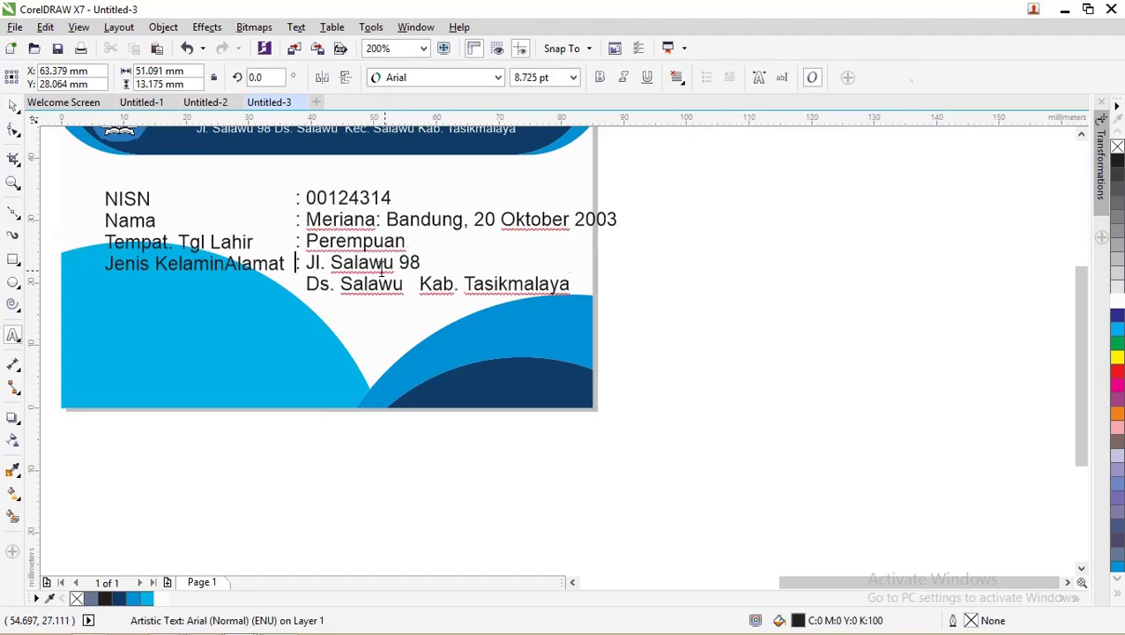
{"action": "left_click", "coordinate": [13, 106]}
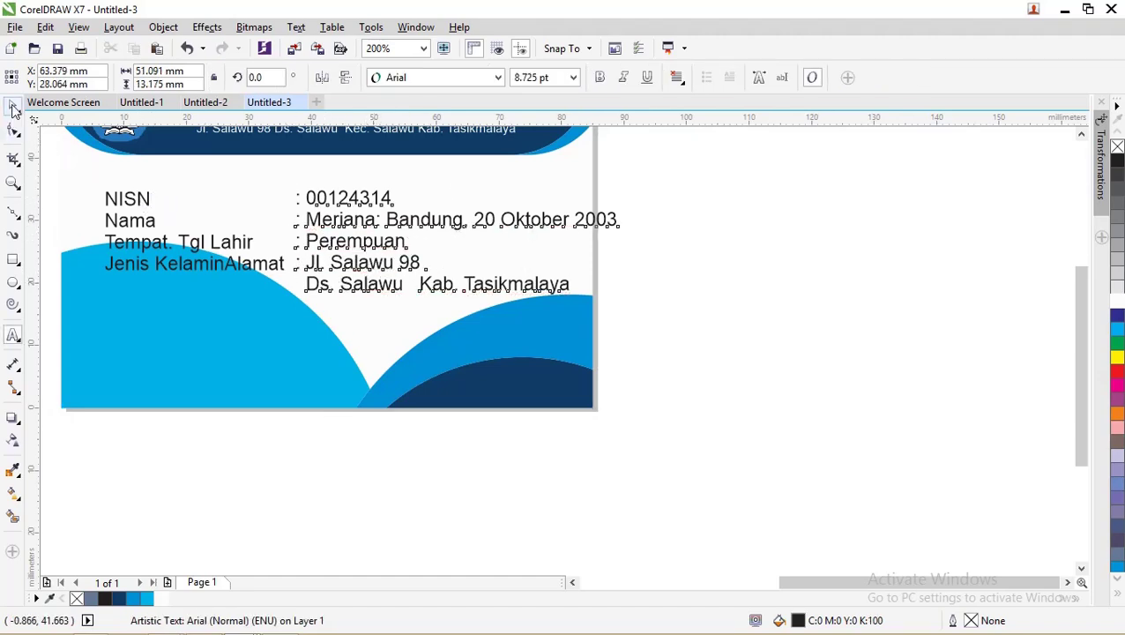
Step: Group the field labels with the data text and scale the group to 86% so it fits within the card
{"action": "left_click_drag", "start_coordinate": [736, 350], "coordinate": [97, 181]}
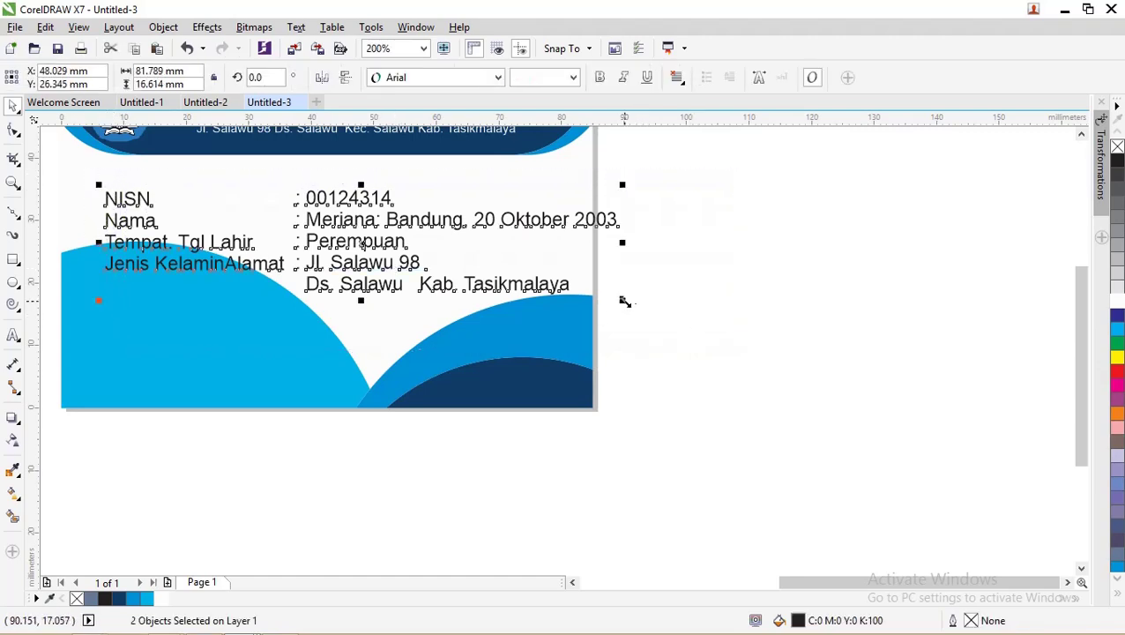
{"action": "key", "text": "ctrl+g"}
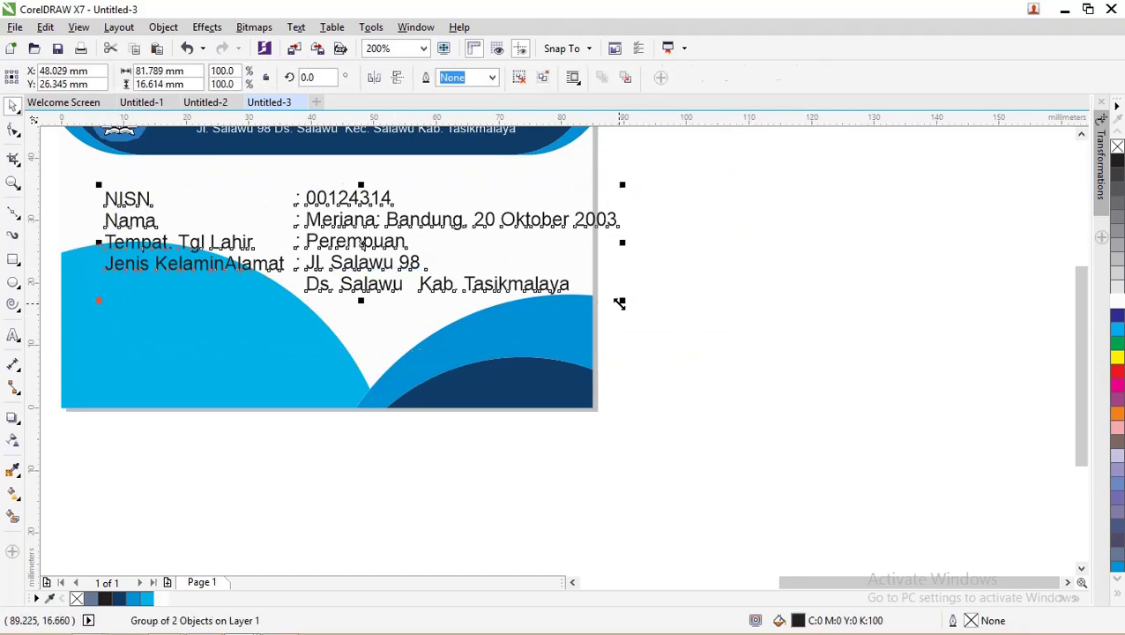
{"action": "left_click_drag", "start_coordinate": [622, 302], "coordinate": [572, 289]}
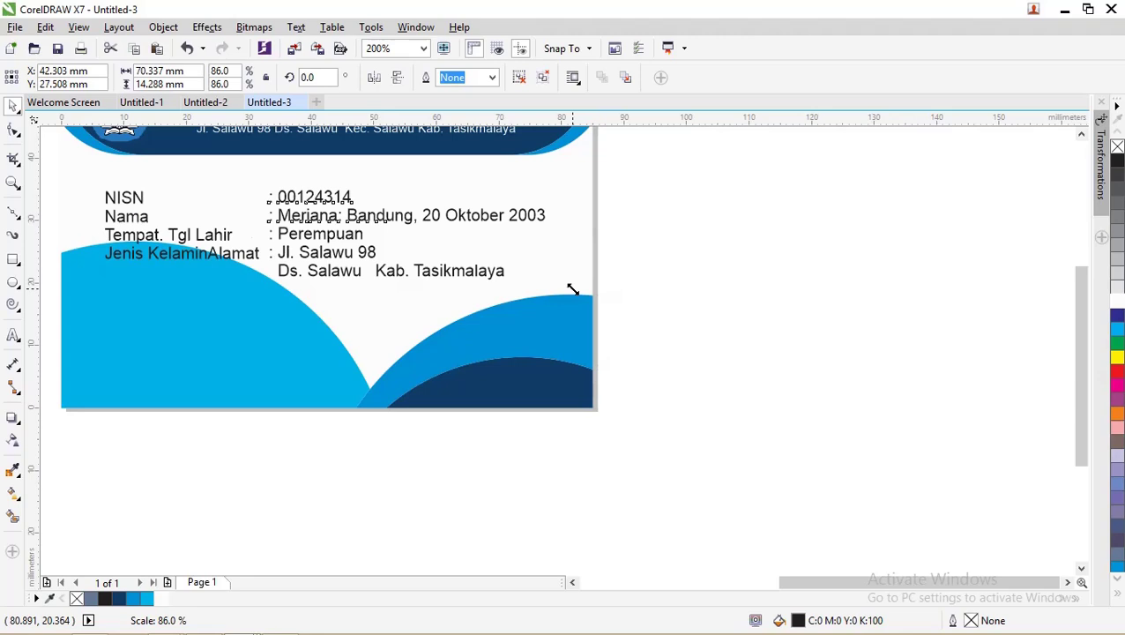
{"action": "left_click", "coordinate": [703, 299]}
{"action": "scroll", "coordinate": [421, 255], "scroll_direction": "down", "scroll_amount": 1}
{"action": "left_click", "coordinate": [355, 227]}
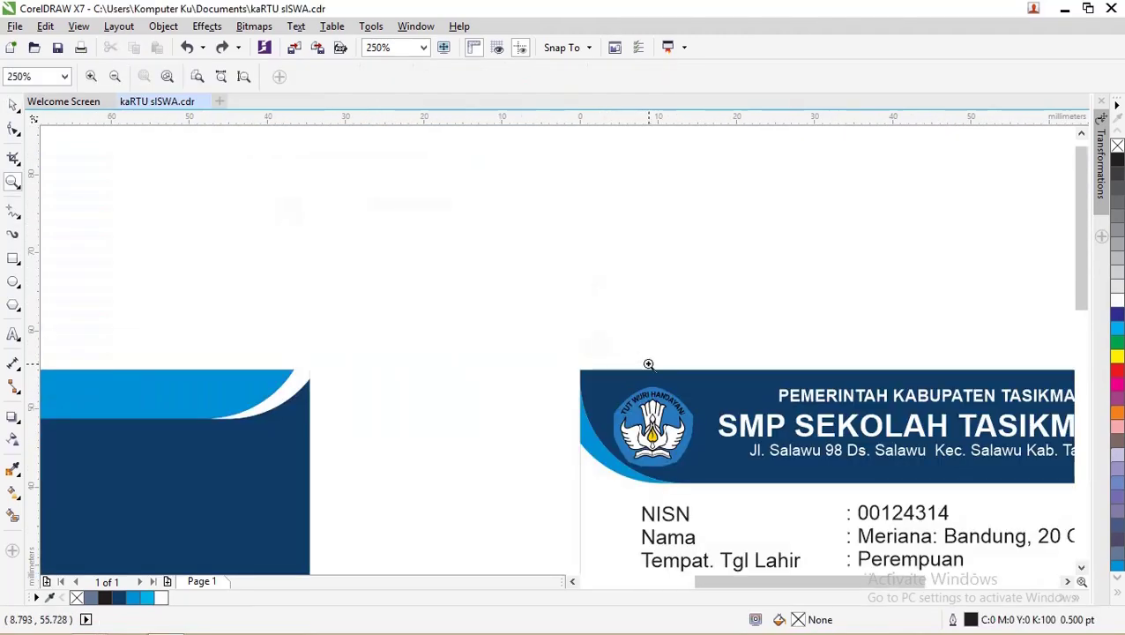
{"action": "scroll", "coordinate": [471, 347], "scroll_direction": "down", "scroll_amount": 1}
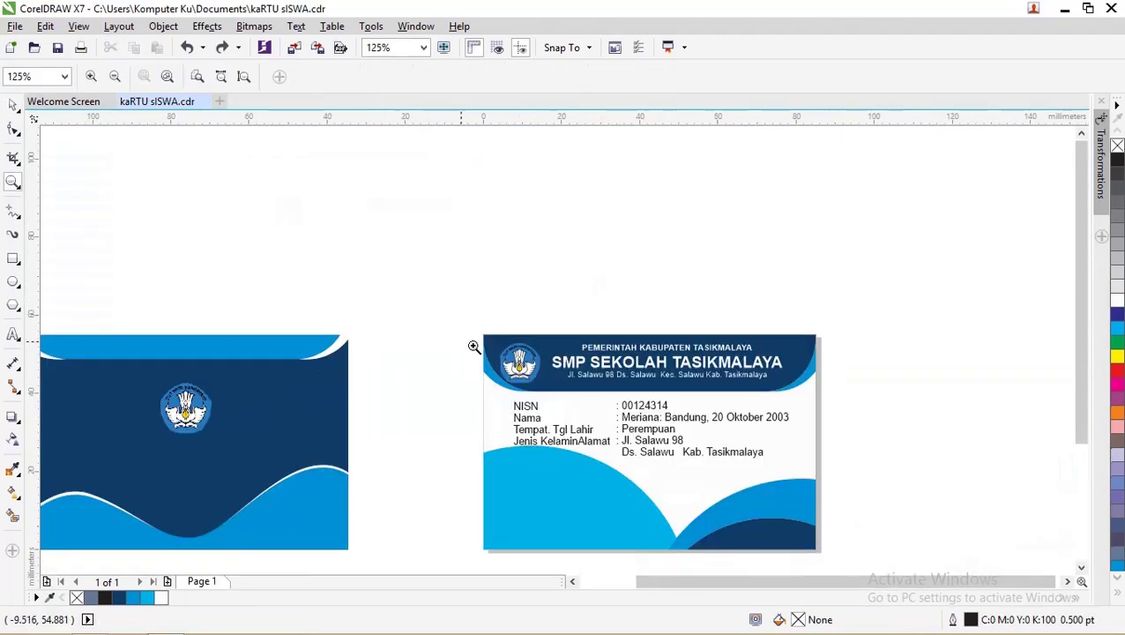